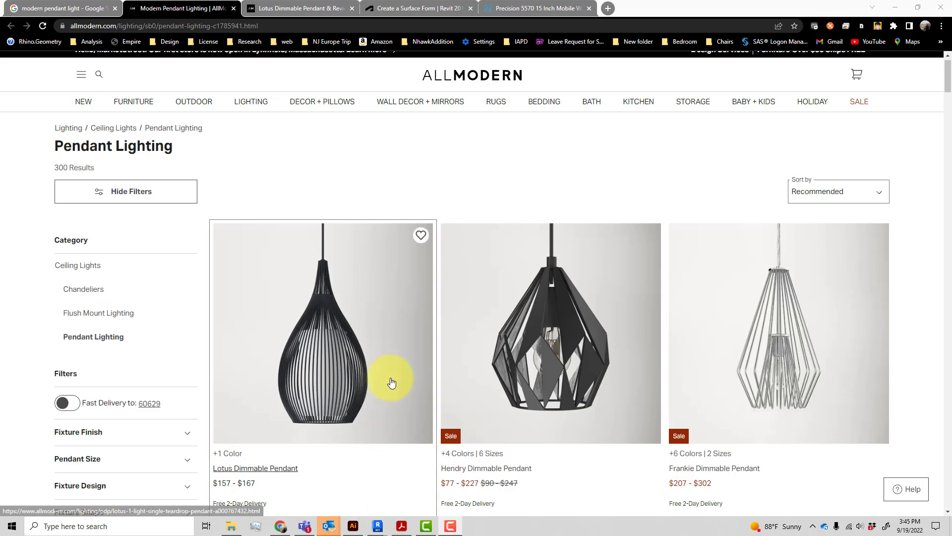
# - Switch to Illustrator and inspect the vertical black lines of the PendantCutout artwork
pyautogui.click(353, 527)
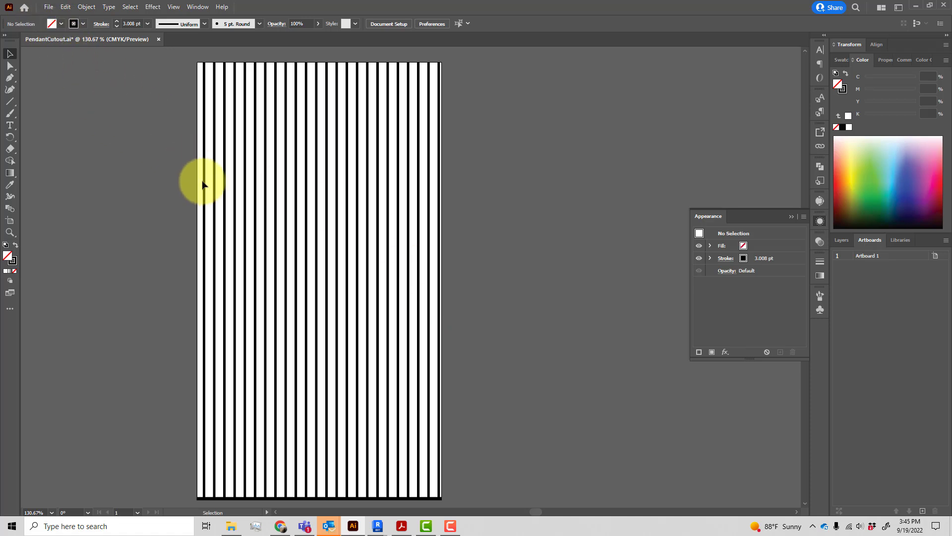
pyautogui.moveTo(470, 311); pyautogui.dragTo(183, 248)
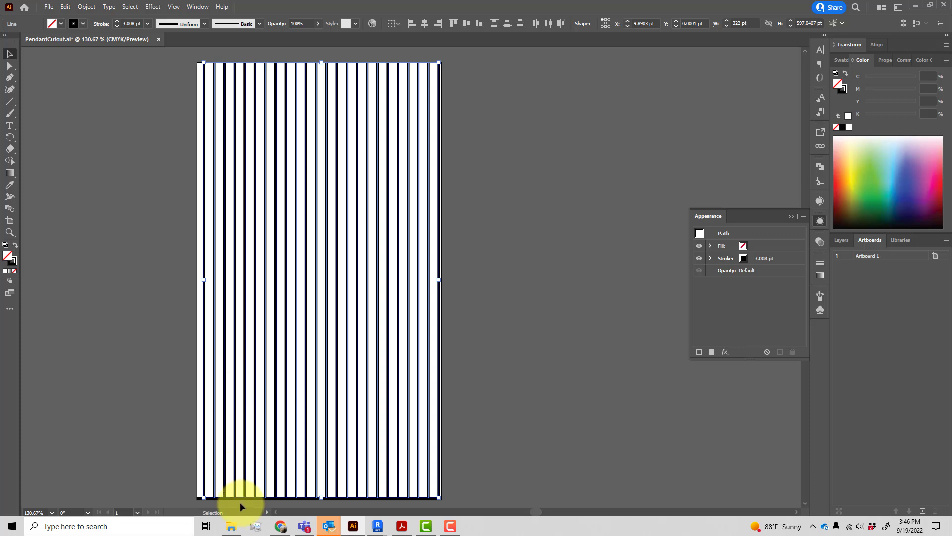
pyautogui.click(105, 298)
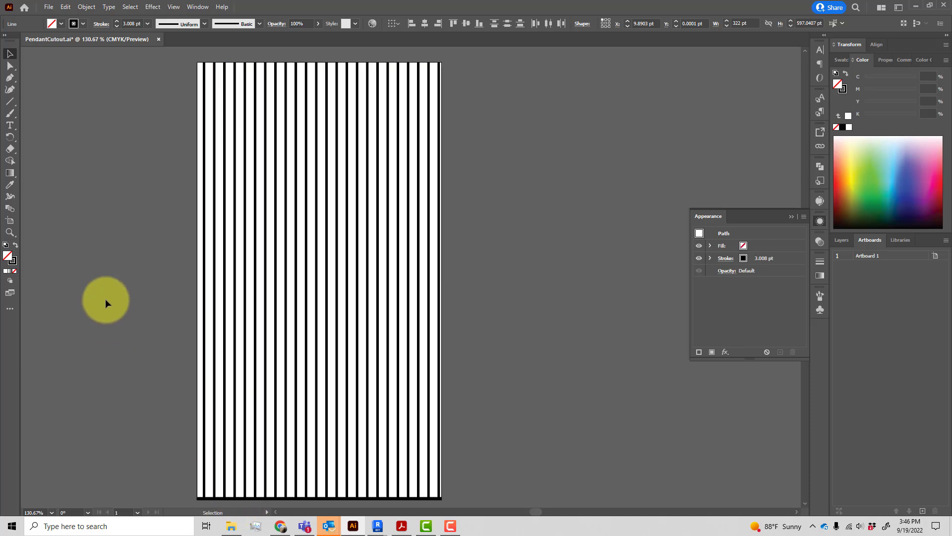
# - Export all artboards as PendantCutout.png in the Assets folder, at medium 150 ppi resolution with a transparent background
pyautogui.click(48, 7)
pyautogui.moveTo(111, 200)
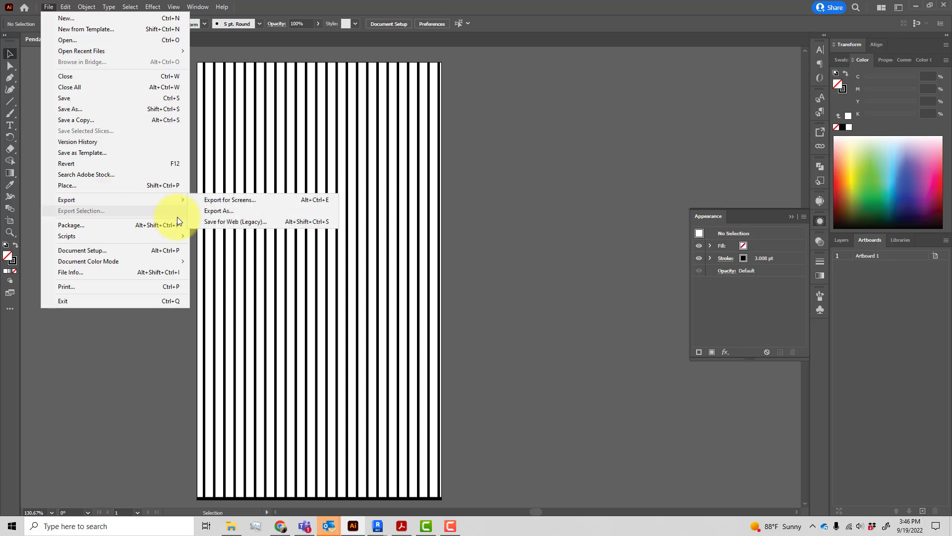
pyautogui.click(211, 211)
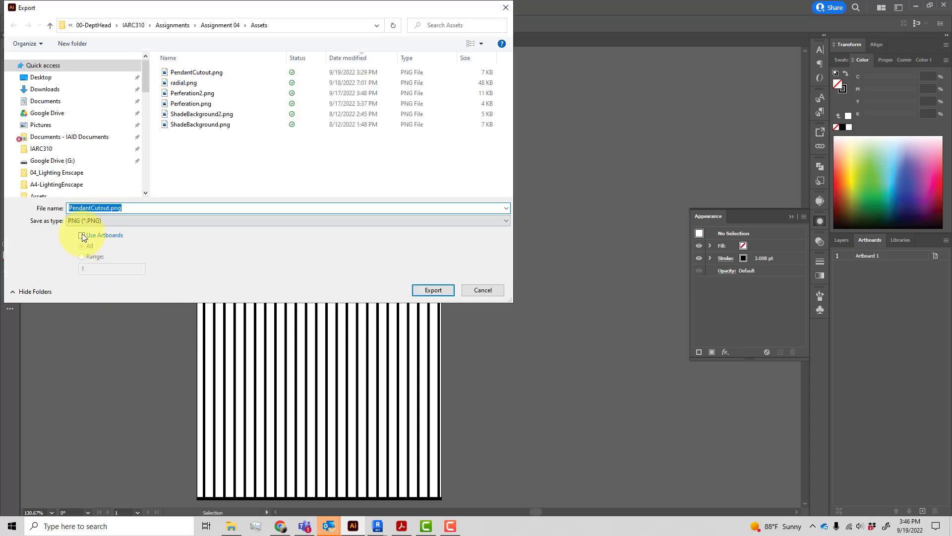
pyautogui.click(82, 236)
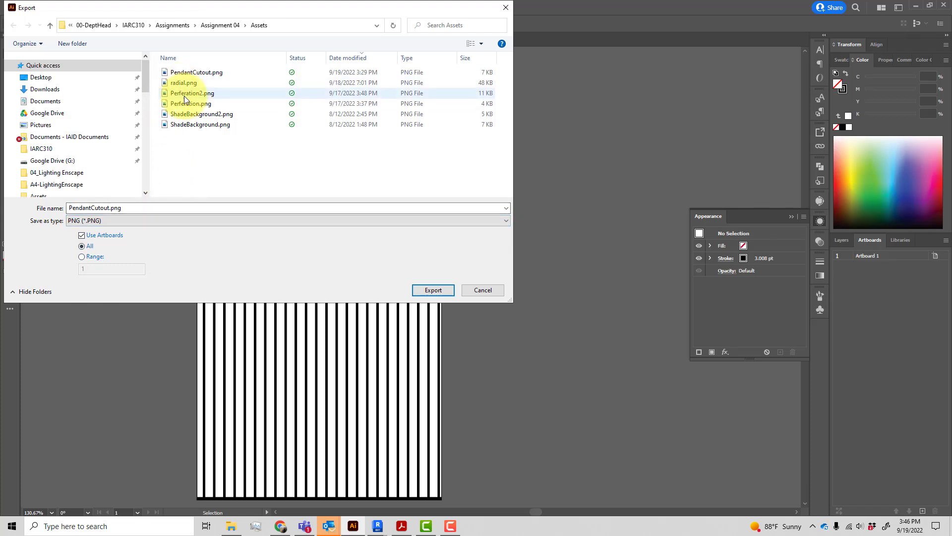
pyautogui.click(448, 290)
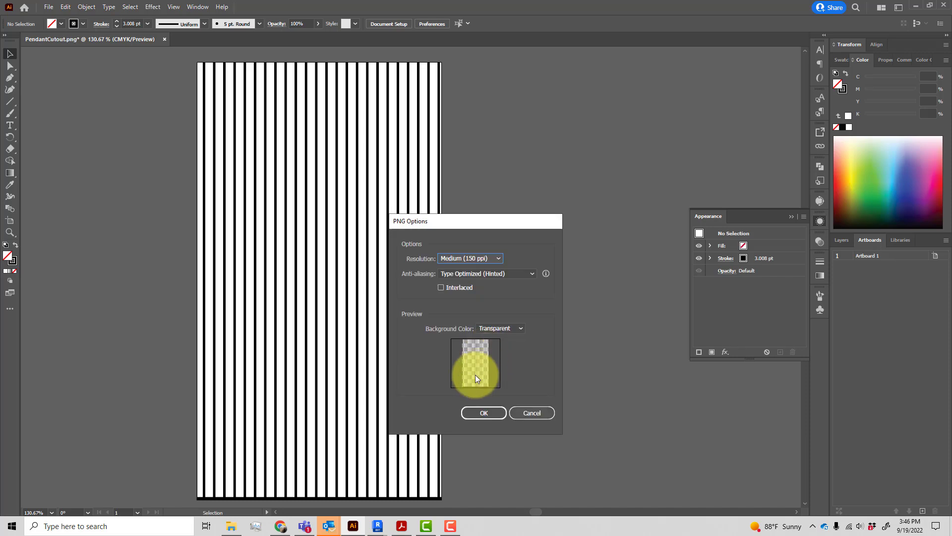
pyautogui.click(474, 410)
# - Switch to the Test Room project in Revit and open the project's materials at 0 - Black Metal
pyautogui.moveTo(381, 522)
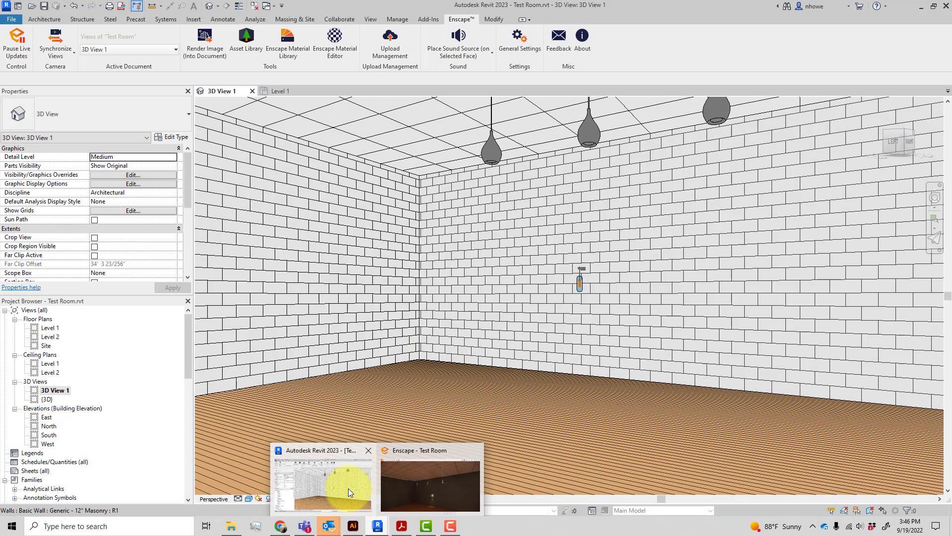
pyautogui.click(348, 488)
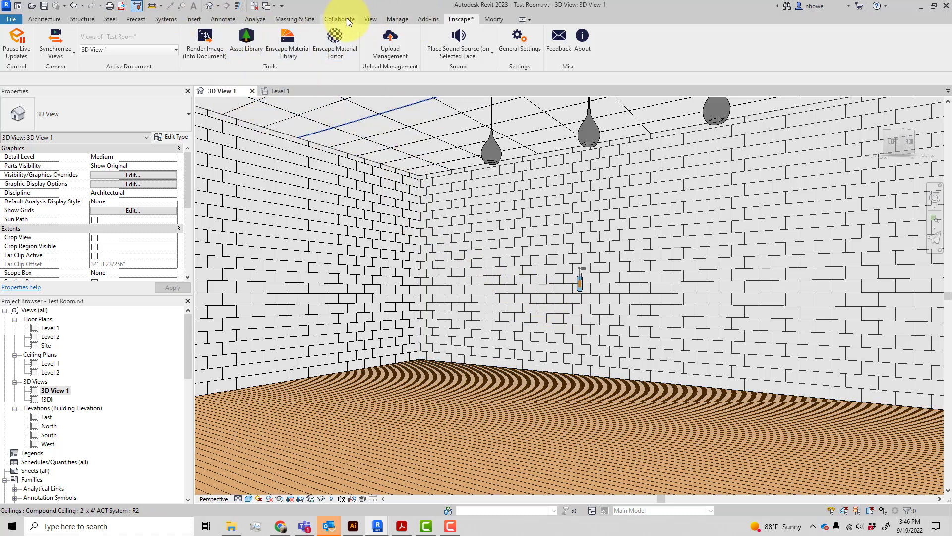
pyautogui.click(394, 20)
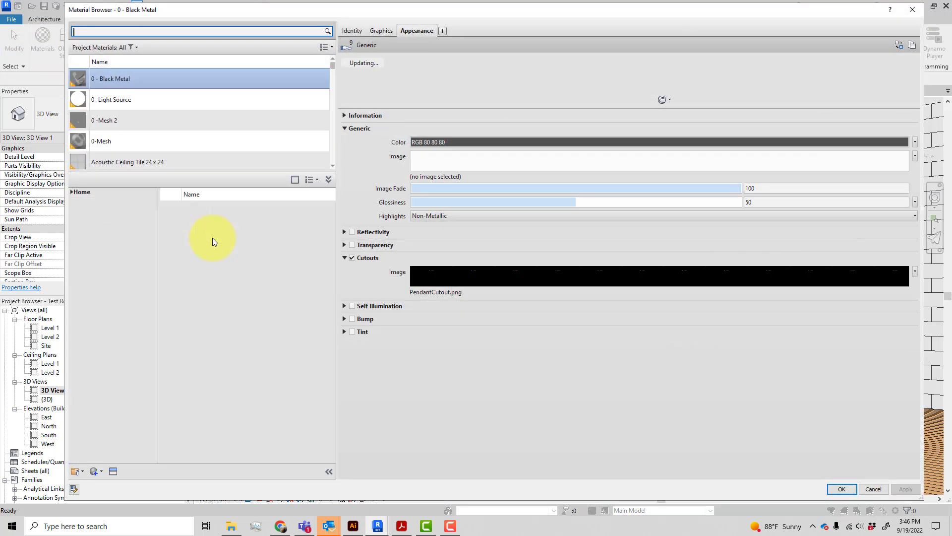
pyautogui.click(126, 79)
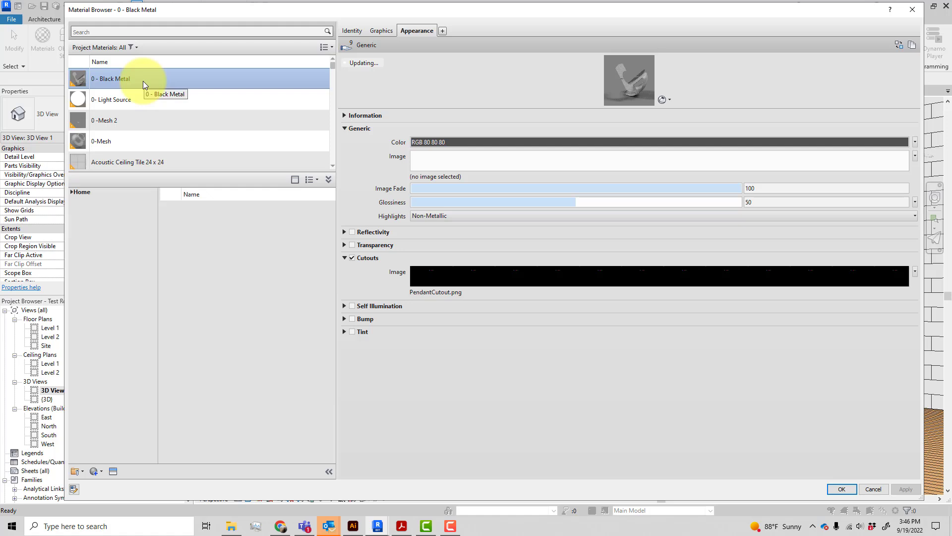
# - Create a new material and name it "0 - Black Metal Basket"
pyautogui.click(98, 472)
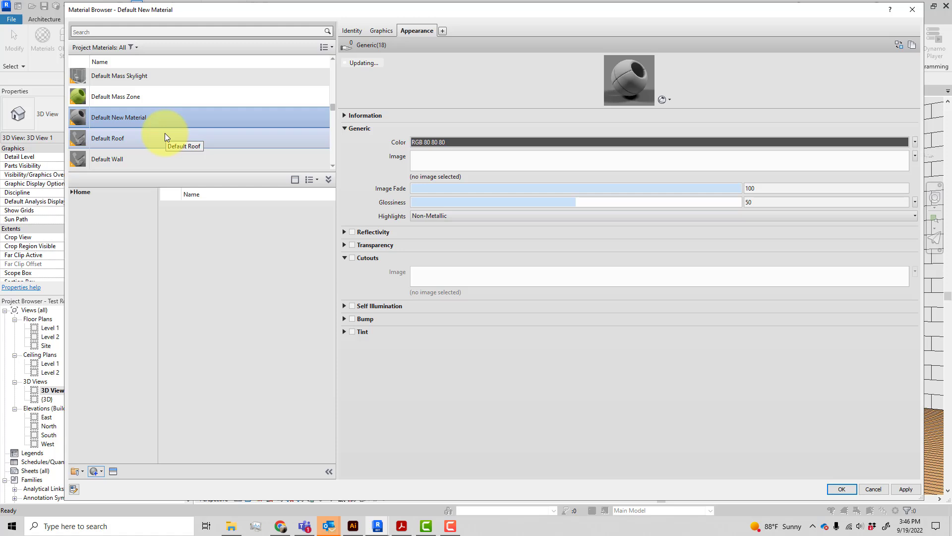
pyautogui.rightClick(157, 115)
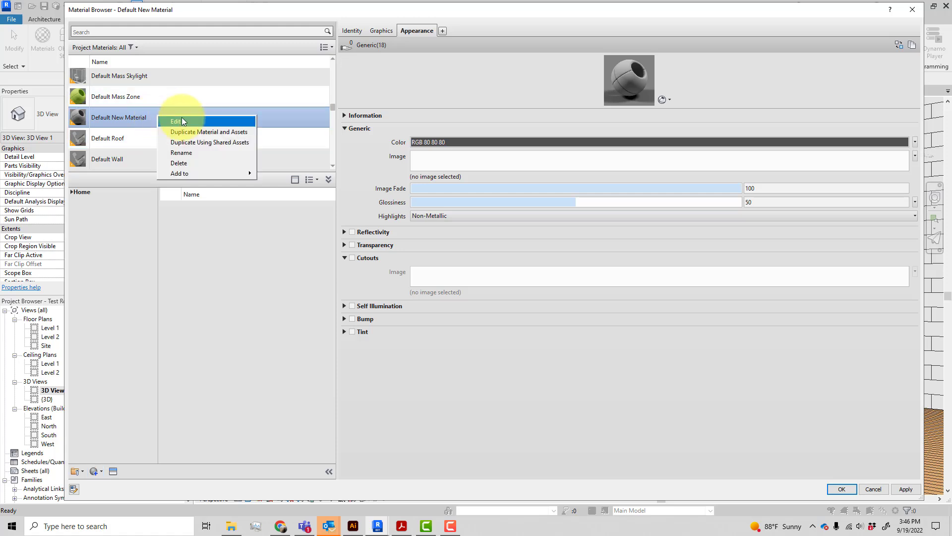
pyautogui.click(187, 152)
pyautogui.write('0')
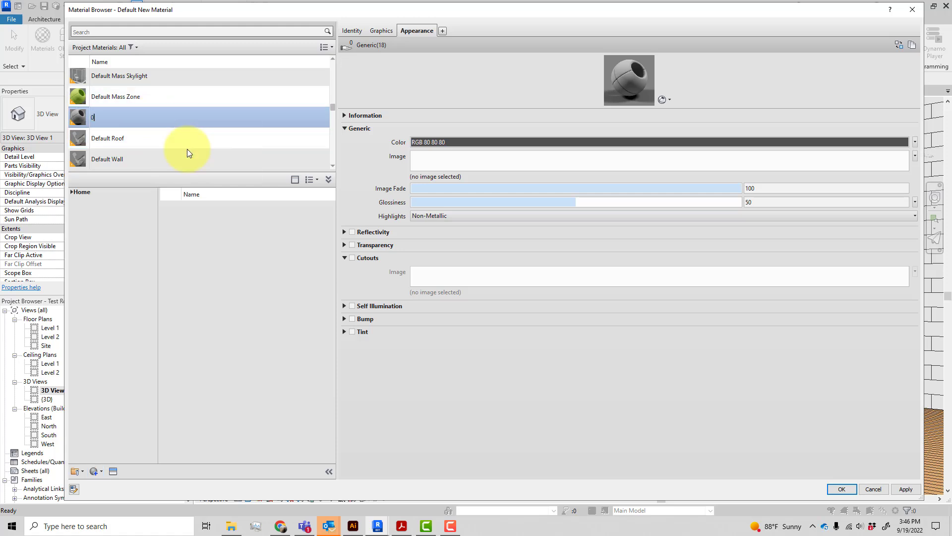
pyautogui.write(' - Black Metal Basket')
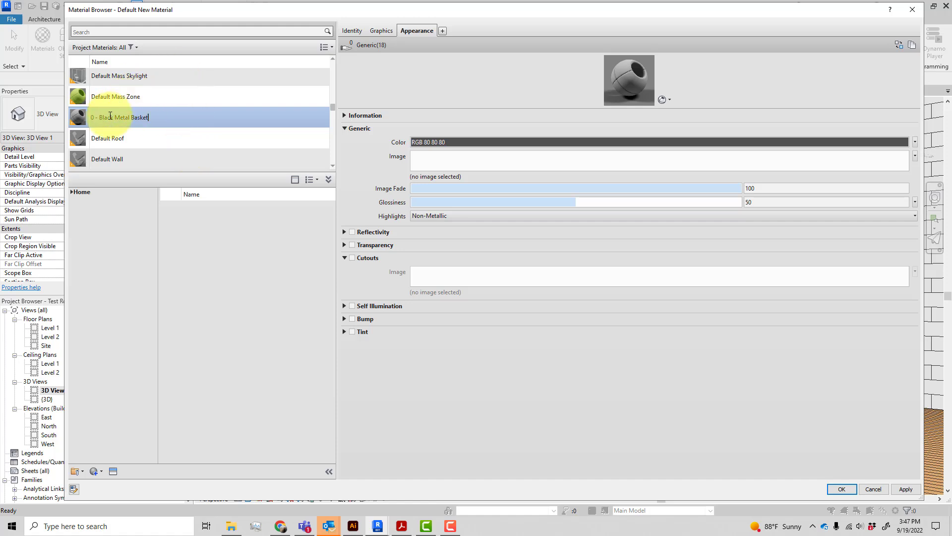
pyautogui.press('Return')
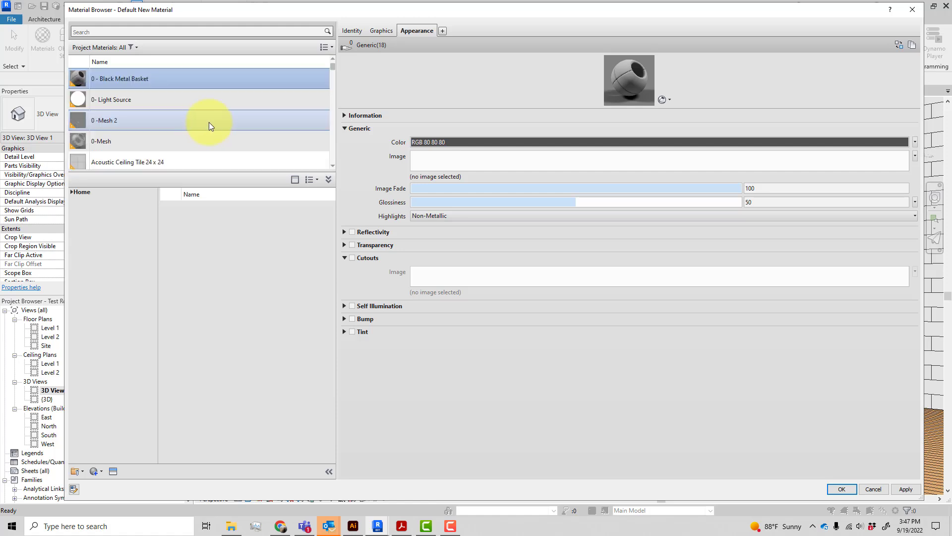
# - Set the generic appearance color of the 0 - Black Metal Basket material to dark grey RGB 55 55 55
pyautogui.click(548, 150)
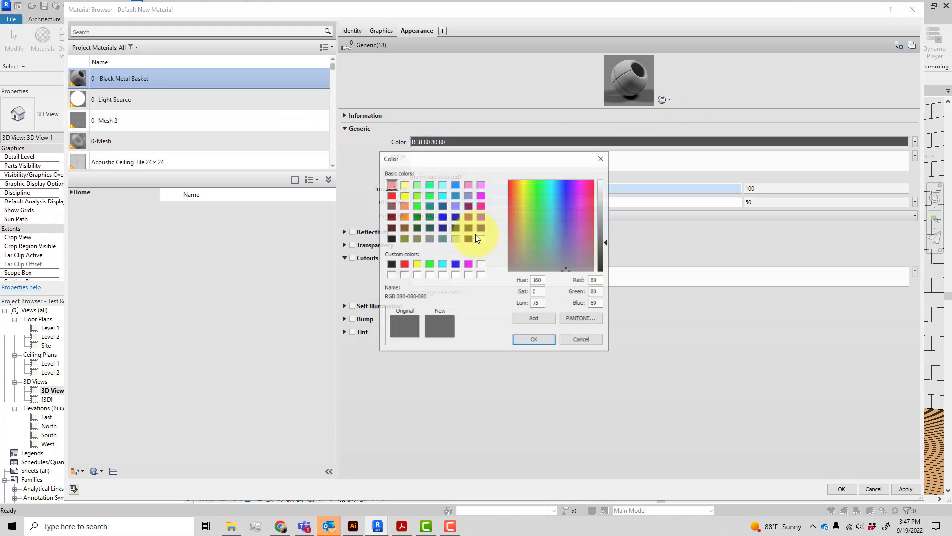
pyautogui.click(391, 264)
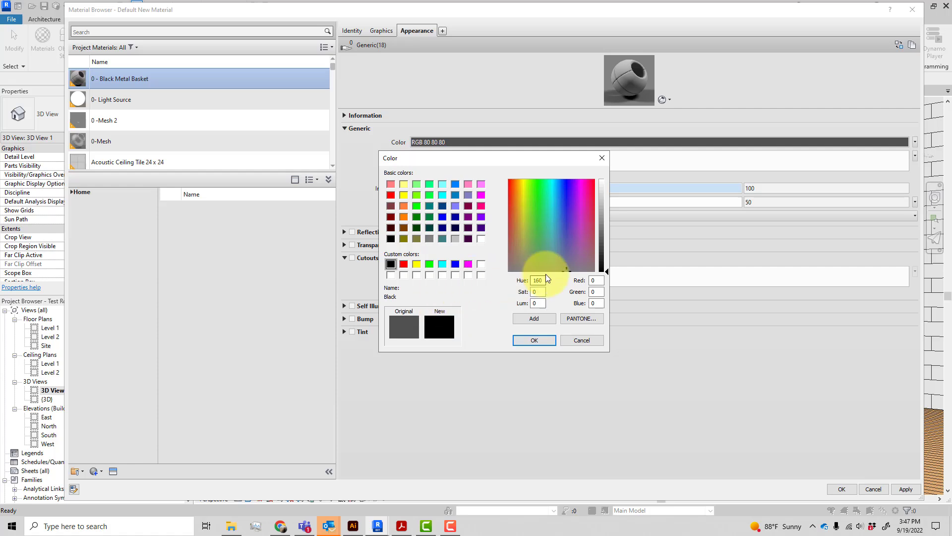
pyautogui.click(602, 252)
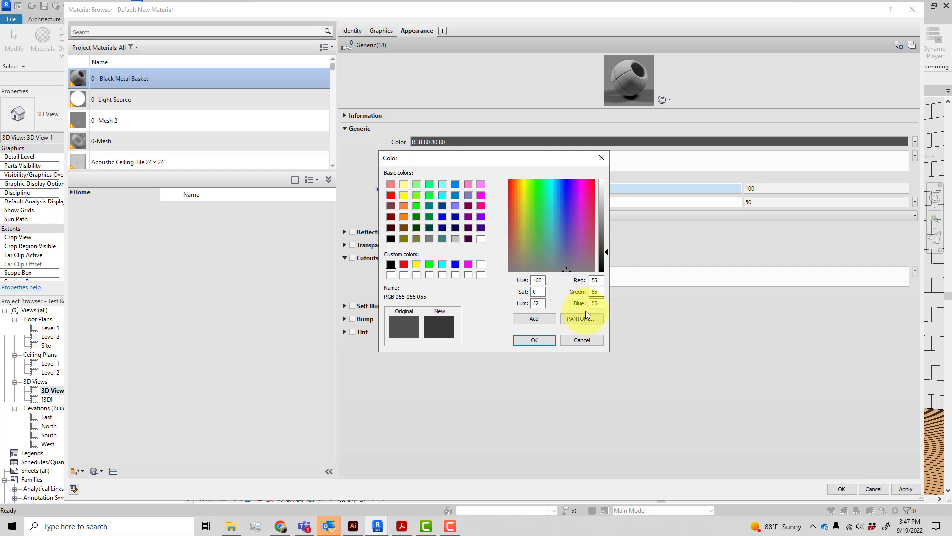
pyautogui.click(536, 341)
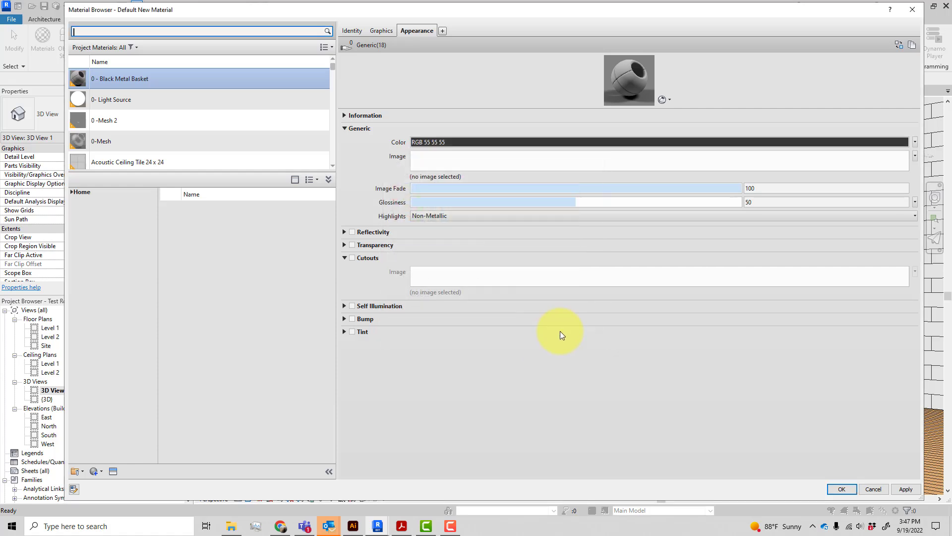
# - Set the material's highlights to Metallic and enable reflectivity with direct at 46 and oblique at 43
pyautogui.click(449, 219)
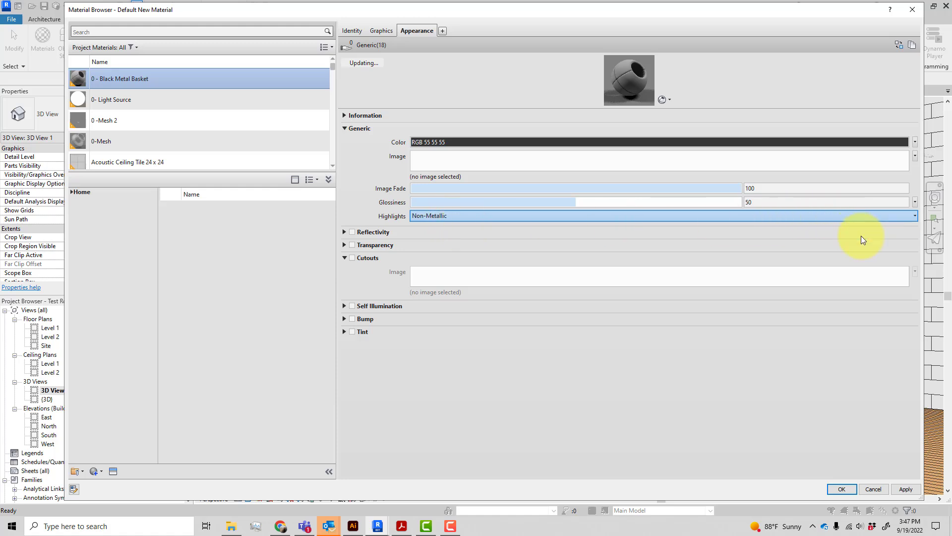
pyautogui.click(862, 237)
pyautogui.click(353, 232)
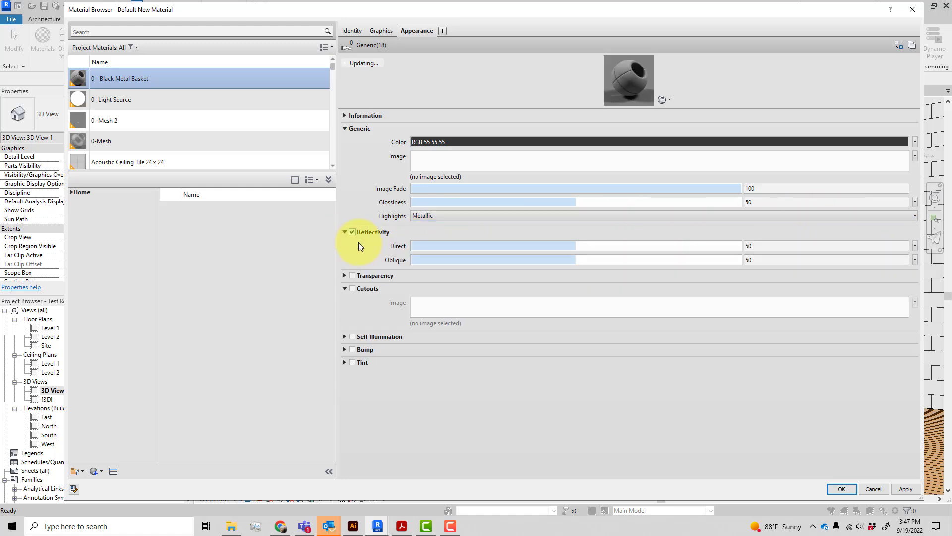
pyautogui.moveTo(572, 247); pyautogui.dragTo(551, 261)
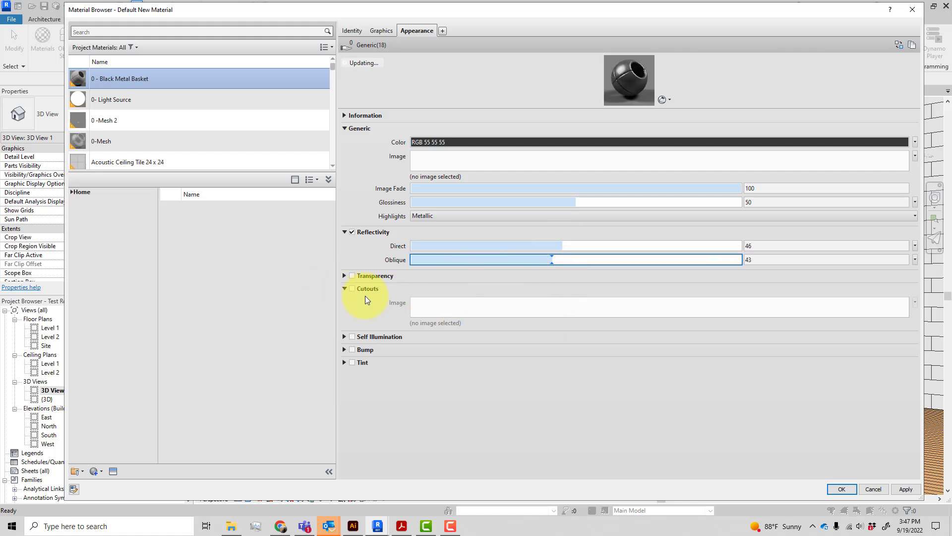
# - Enable cutouts on the material using PendantCutout.png from the Assets folder as the image
pyautogui.click(436, 316)
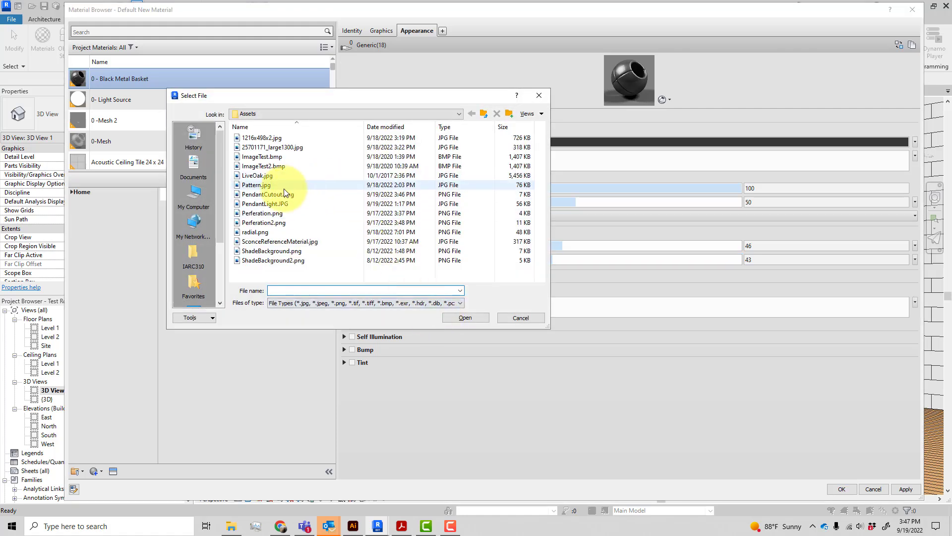
pyautogui.click(276, 195)
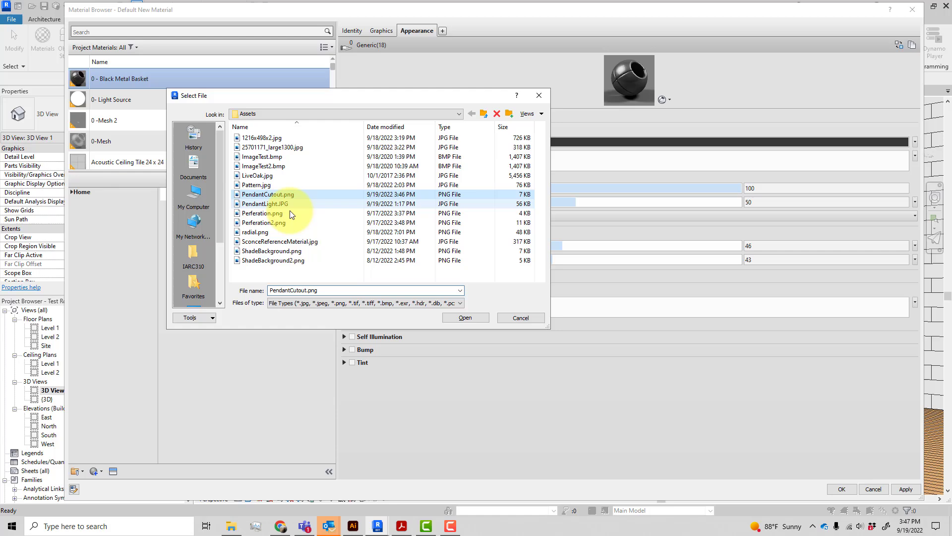
pyautogui.click(463, 317)
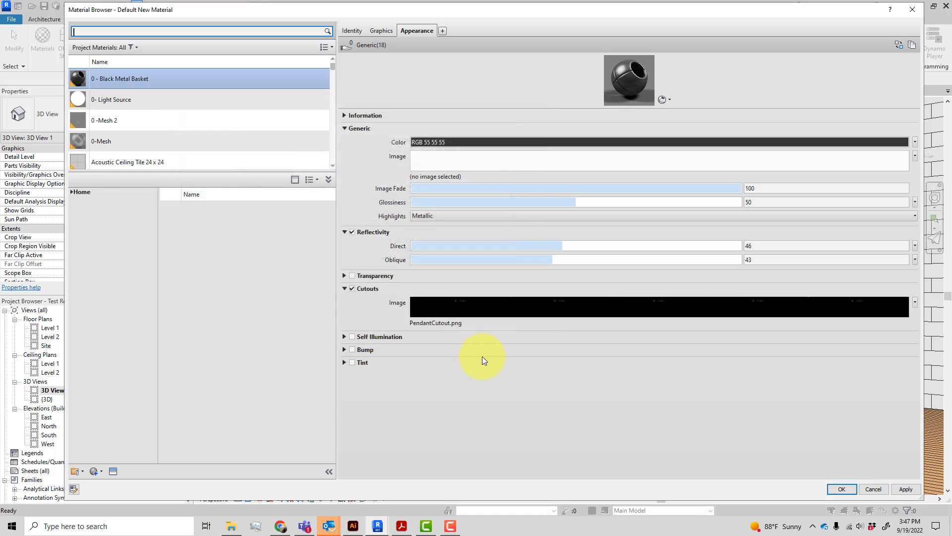
# - Open the cutout image's texture settings and set its vertical repeat to None
pyautogui.click(467, 303)
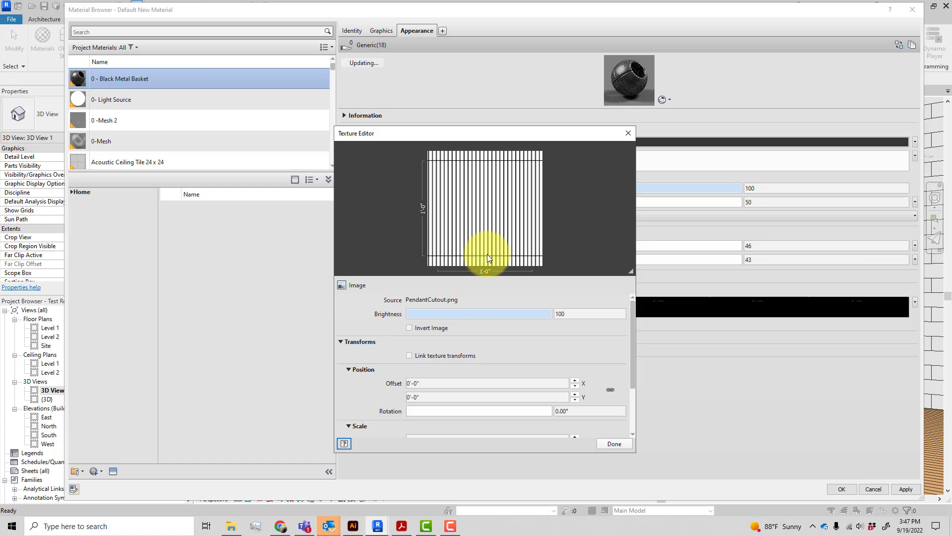
pyautogui.moveTo(634, 375); pyautogui.dragTo(634, 425)
pyautogui.click(570, 428)
pyautogui.click(559, 440)
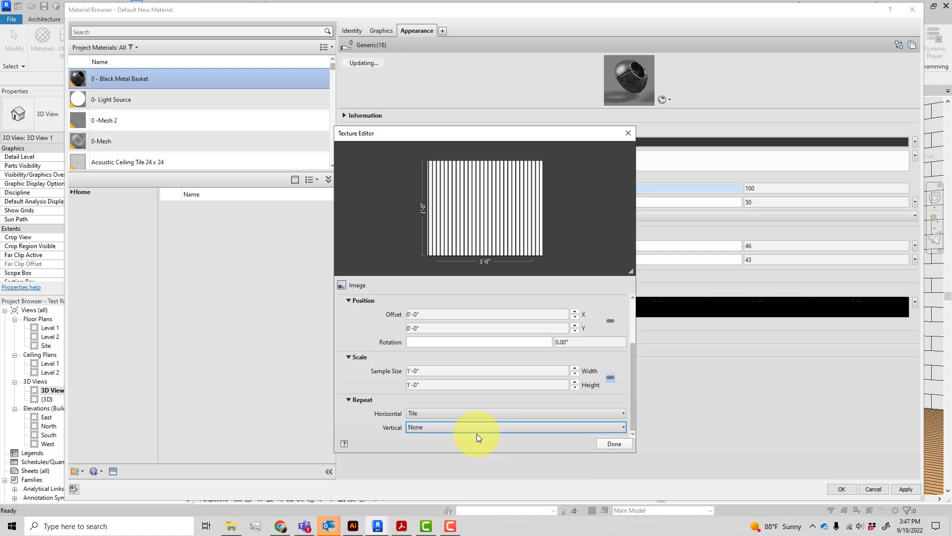
# - Unlink the cutout texture's sample width and height, set them to 0'-6" wide and 1'-2" high, and apply the material changes
pyautogui.click(554, 386)
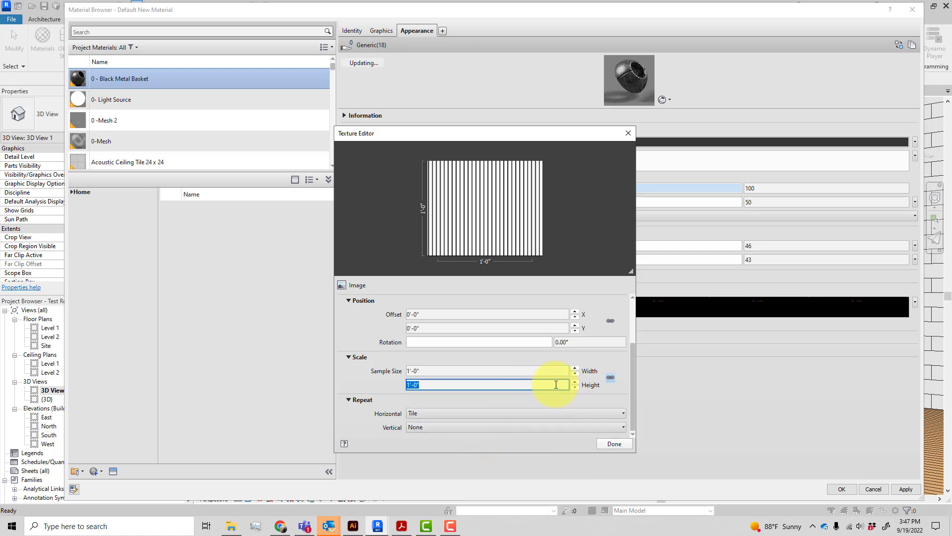
pyautogui.write('1\'-2"')
pyautogui.click(484, 371)
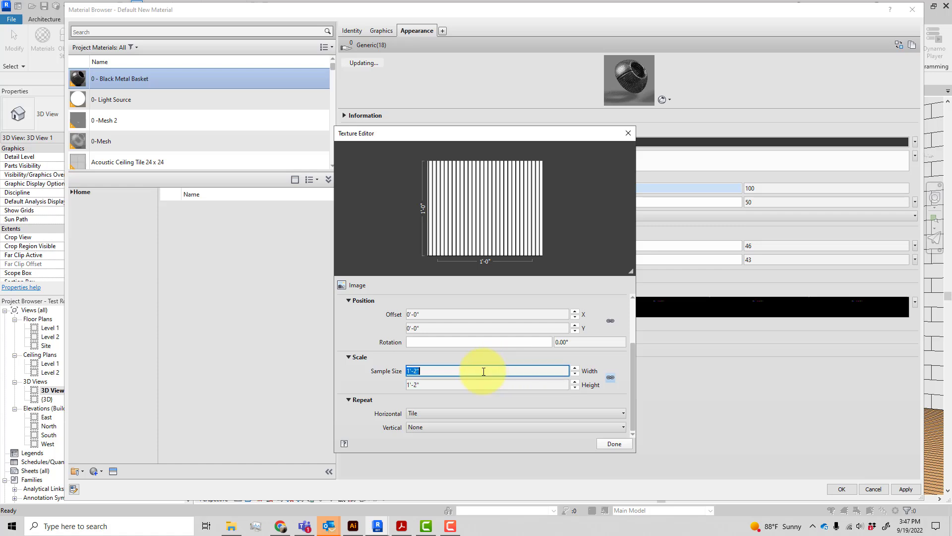
pyautogui.click(611, 378)
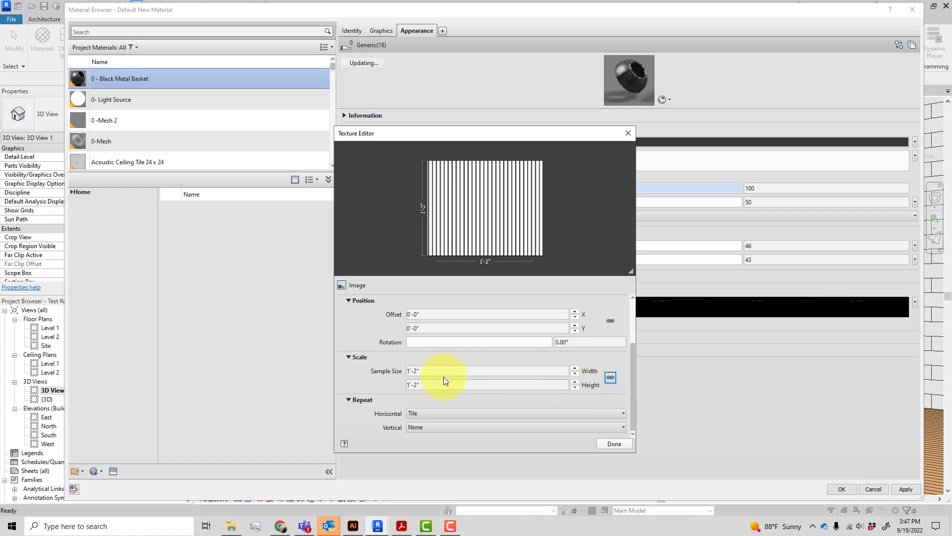
pyautogui.click(438, 371)
pyautogui.write('6"')
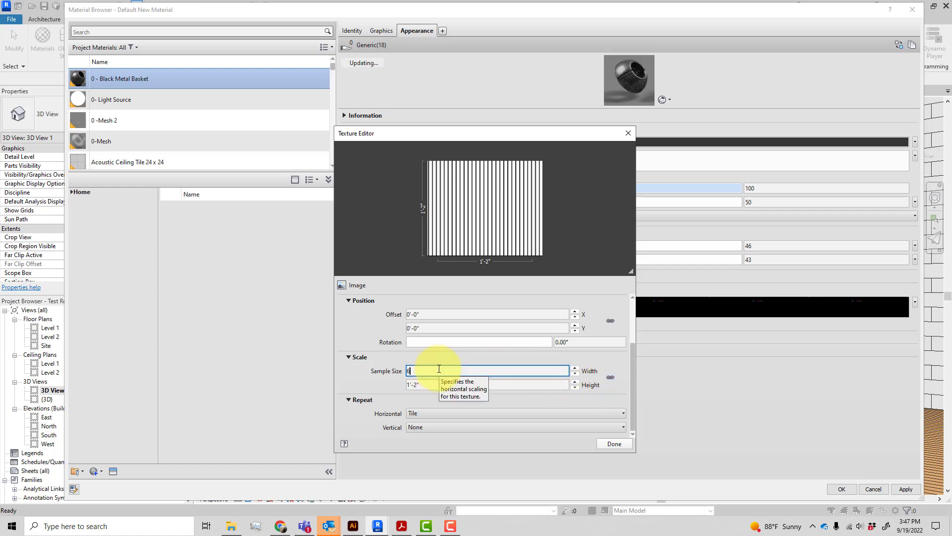
pyautogui.click(423, 384)
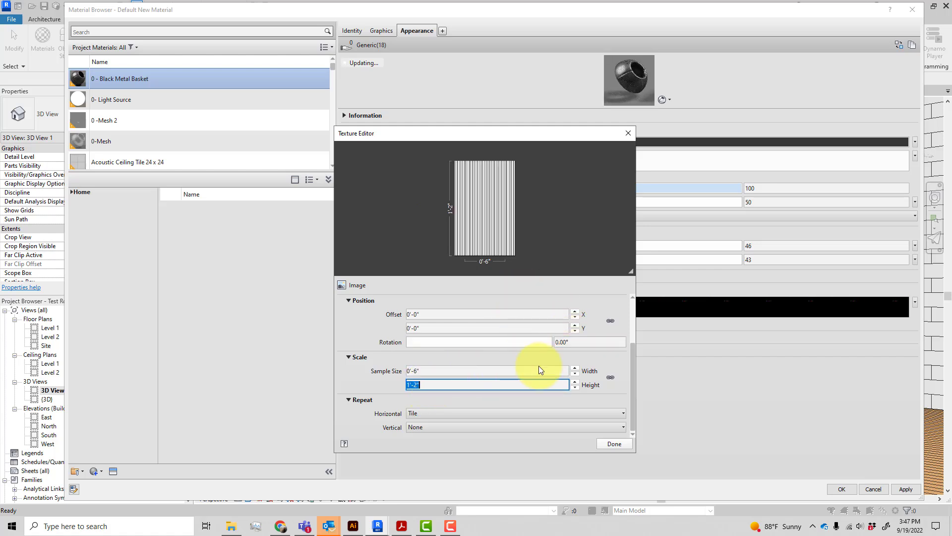
pyautogui.click(620, 440)
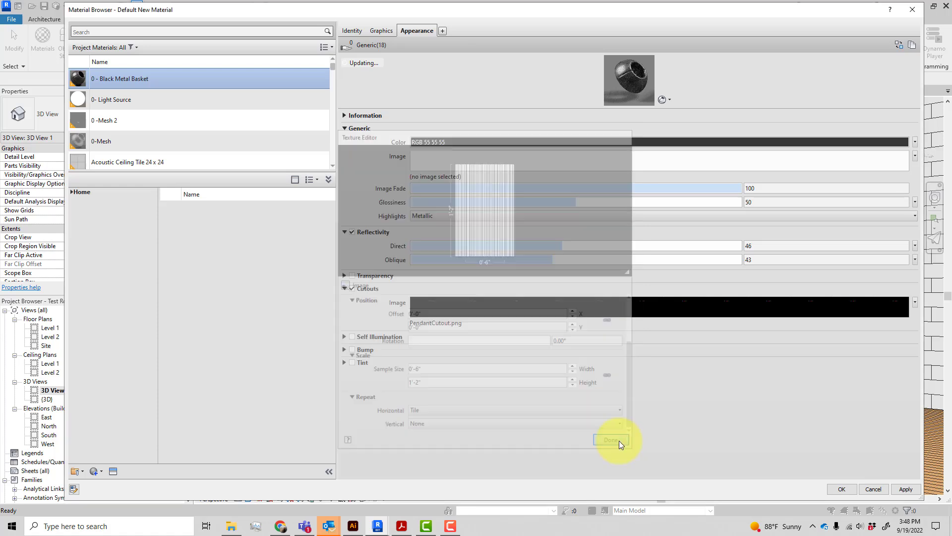
pyautogui.click(905, 491)
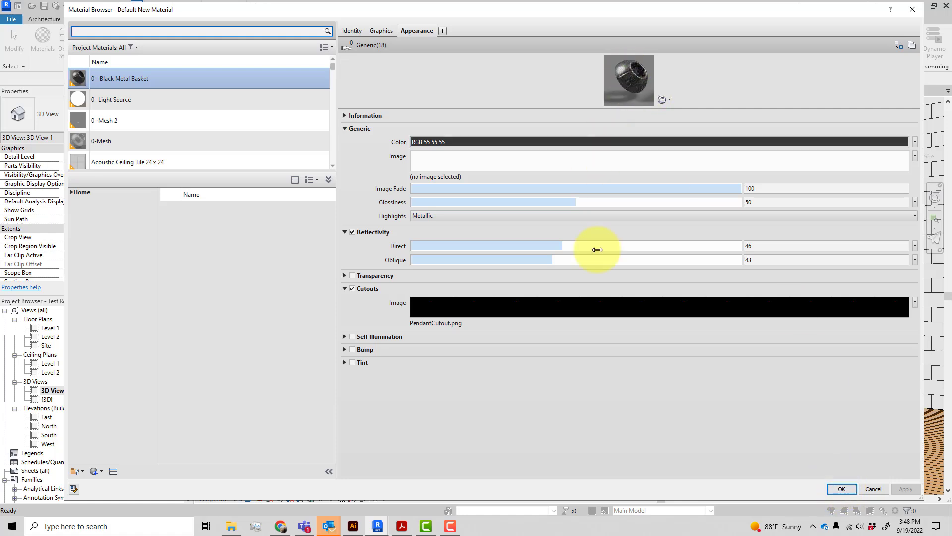
# - Close the finished basket material and inspect the type properties of a pendant light in the 3D room view
pyautogui.click(842, 487)
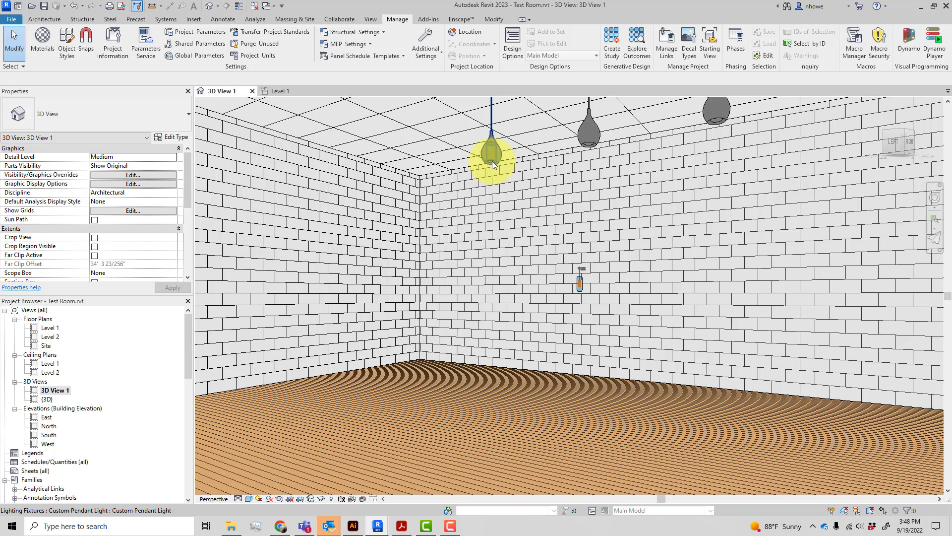
pyautogui.click(173, 136)
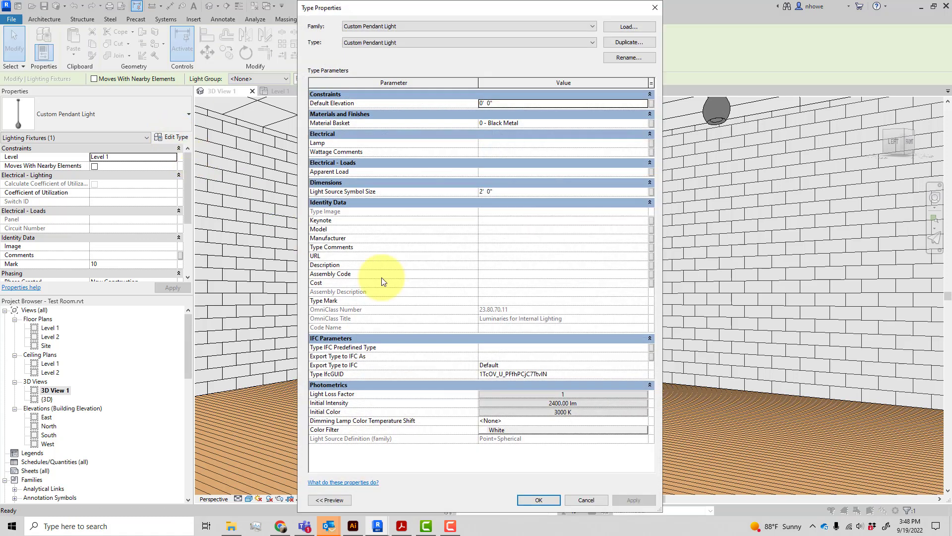
pyautogui.click(594, 498)
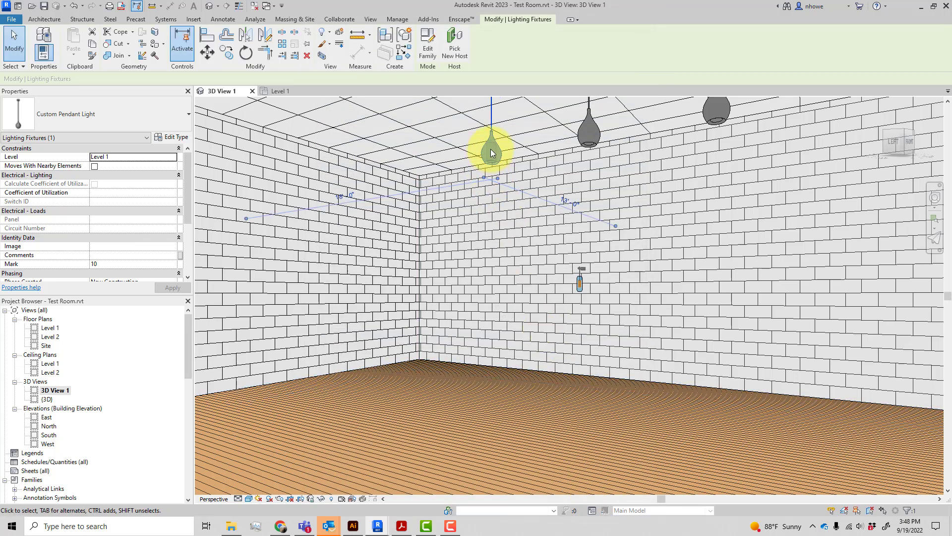
# - Open the pendant light family for editing and bring up the parameter association for the basket revolve's material
pyautogui.click(428, 50)
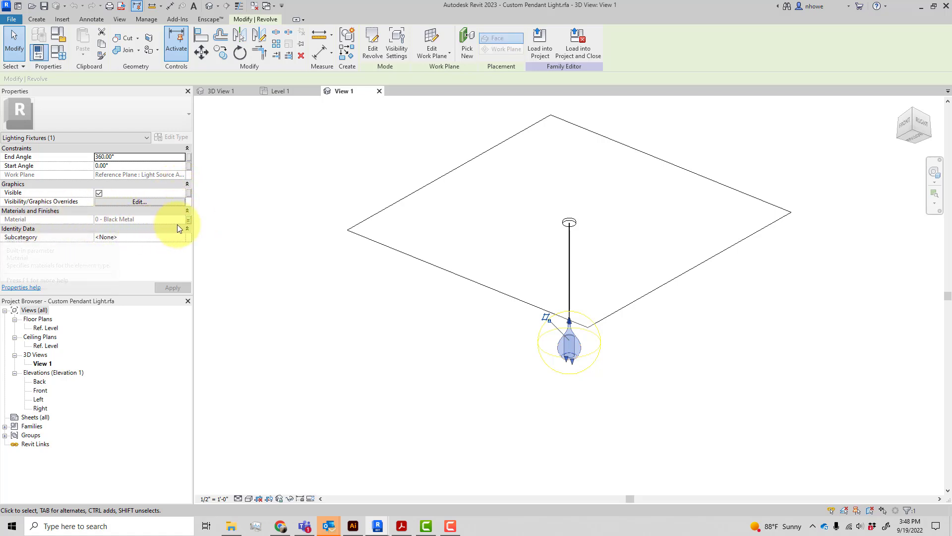
pyautogui.click(188, 219)
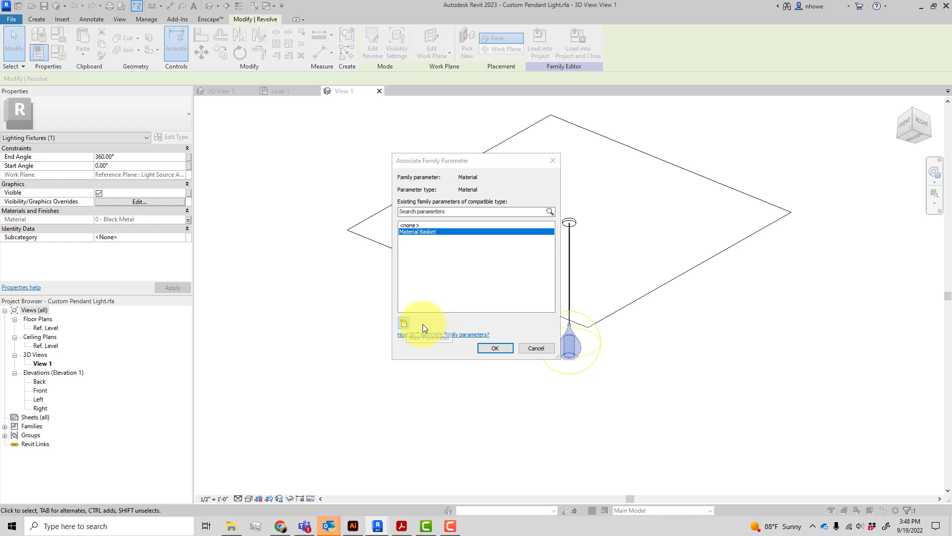
pyautogui.click(404, 323)
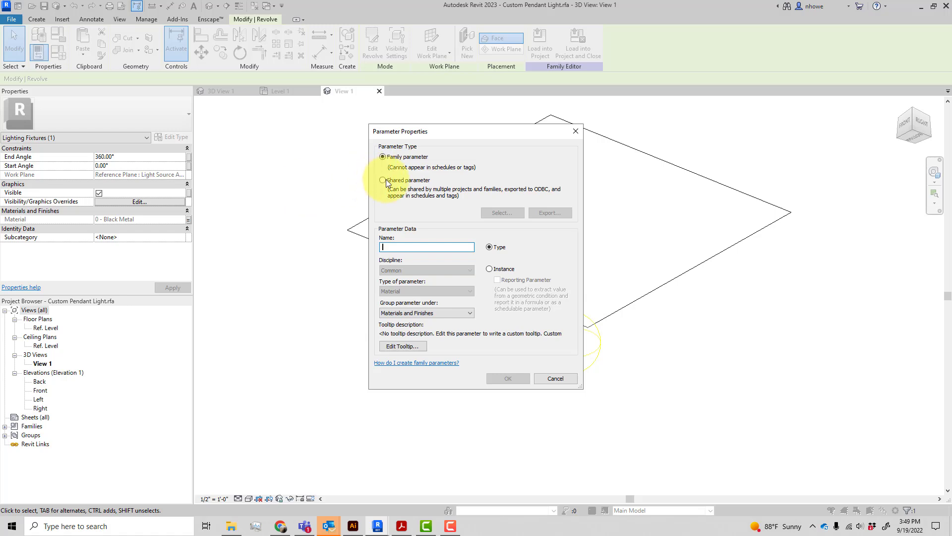
pyautogui.click(501, 270)
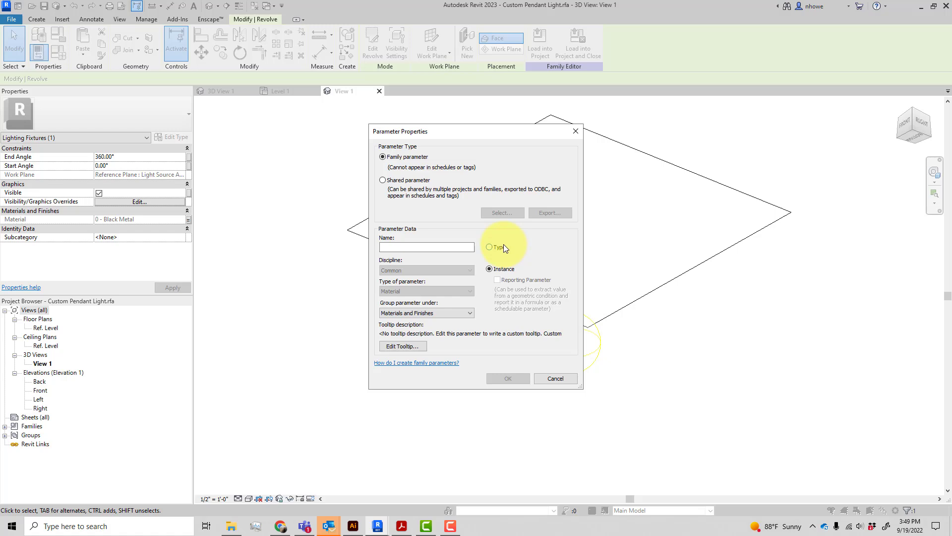
pyautogui.click(556, 379)
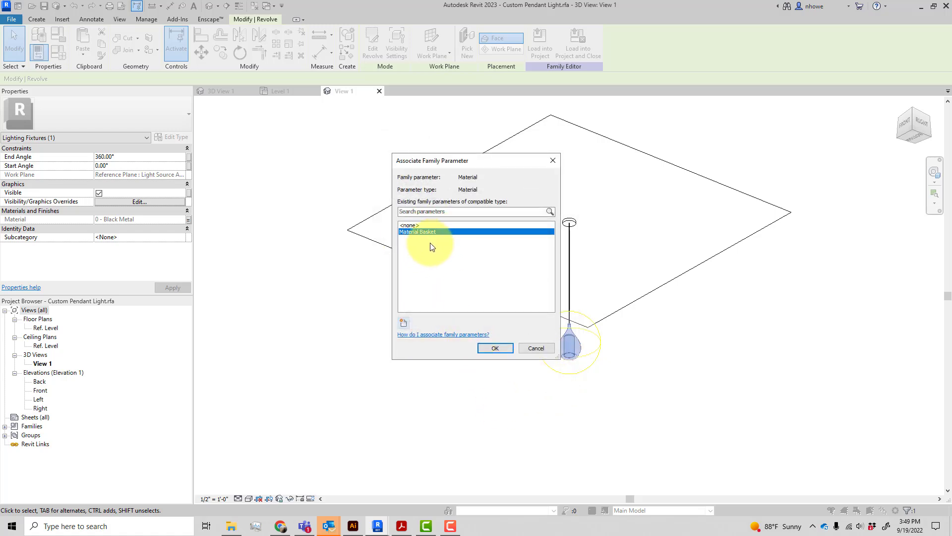
# - Associate the basket's material with the existing Material Basket parameter and open the family types
pyautogui.click(494, 347)
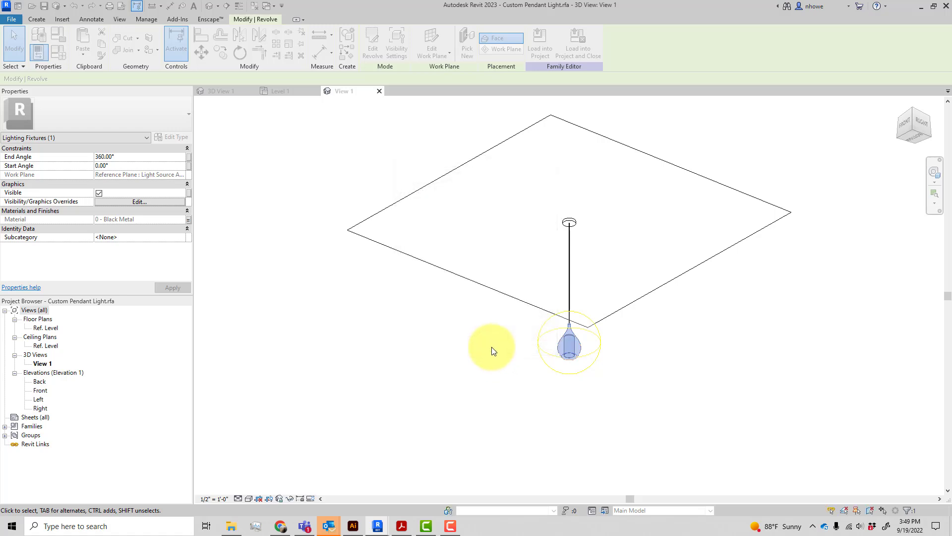
pyautogui.click(569, 345)
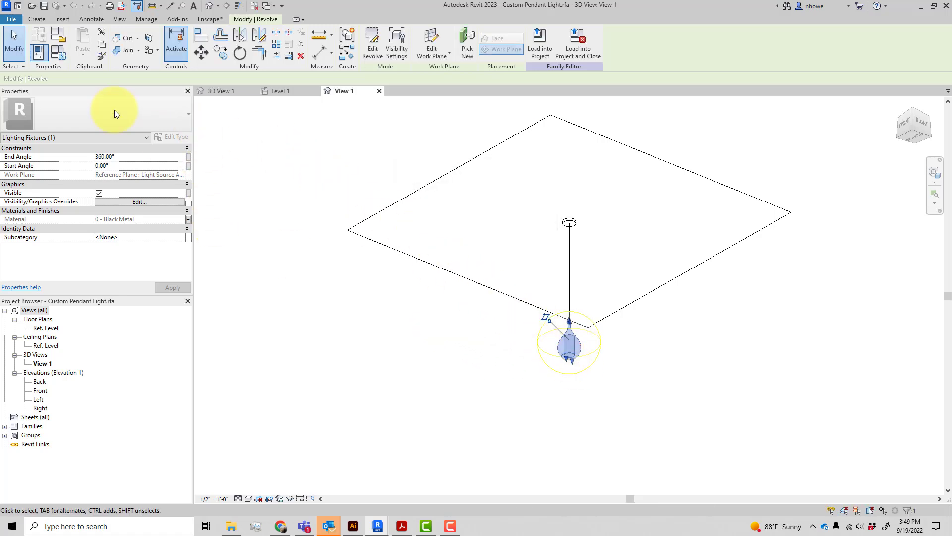
pyautogui.click(61, 55)
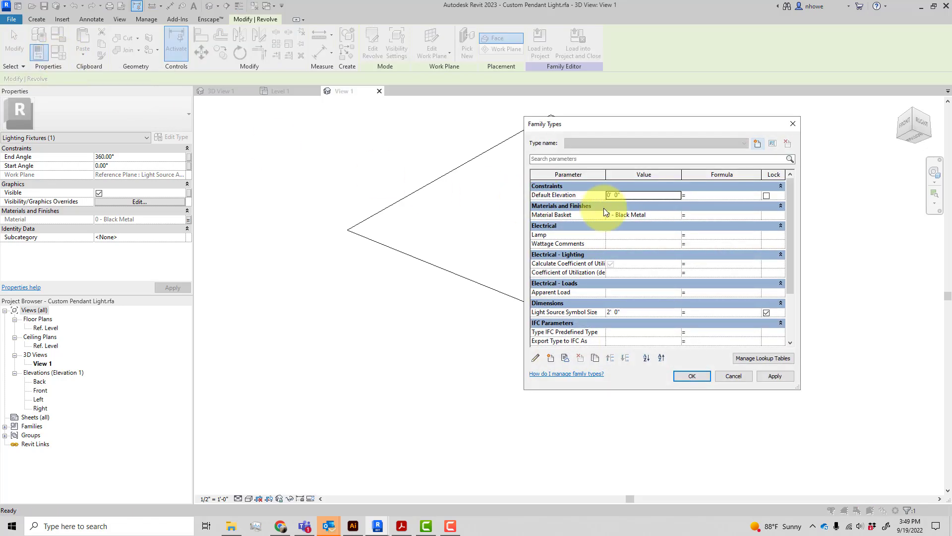
pyautogui.click(659, 215)
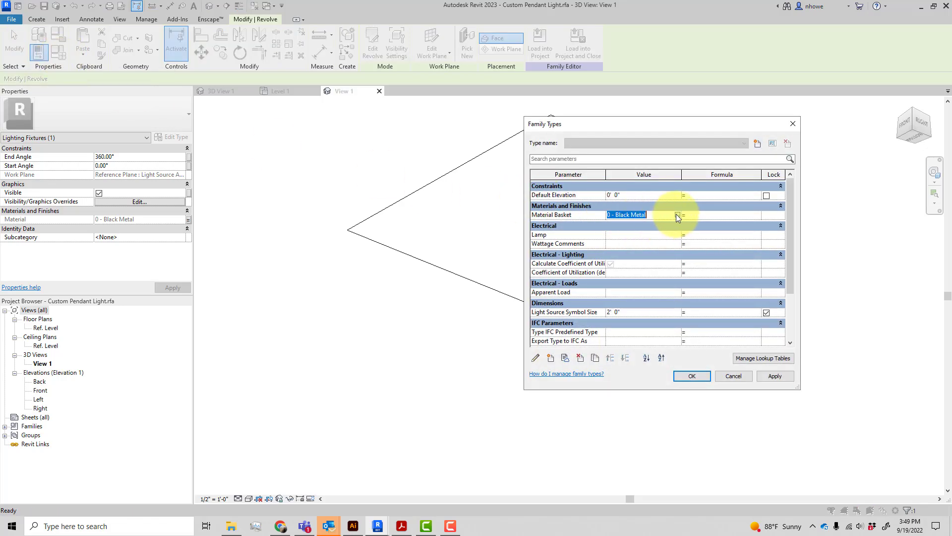
pyautogui.click(677, 216)
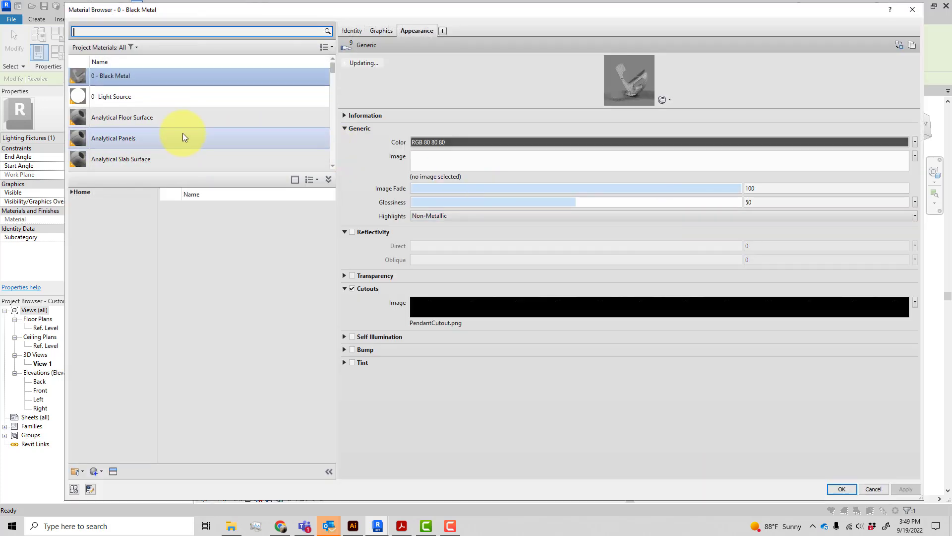
pyautogui.scroll(-5, 183, 133)
pyautogui.scroll(6, 178, 129)
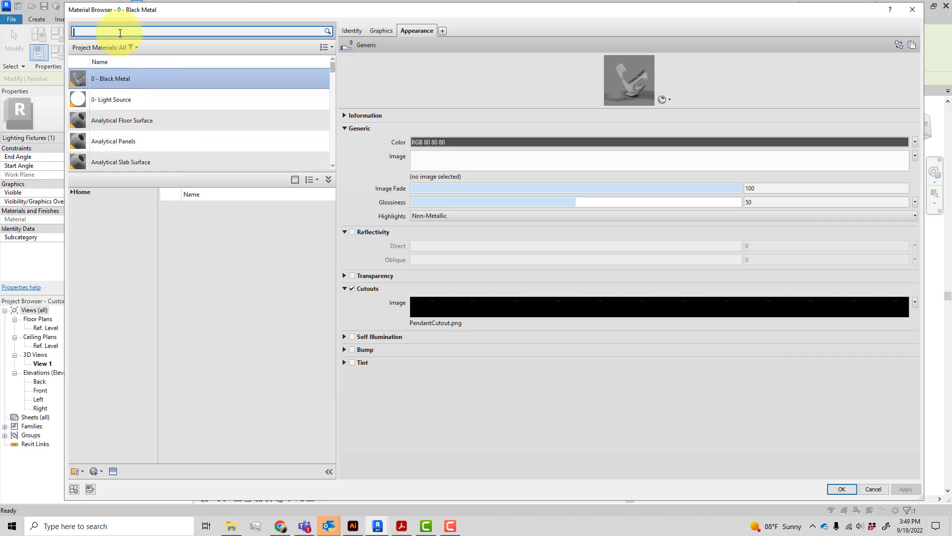
pyautogui.write('0')
pyautogui.press('Return')
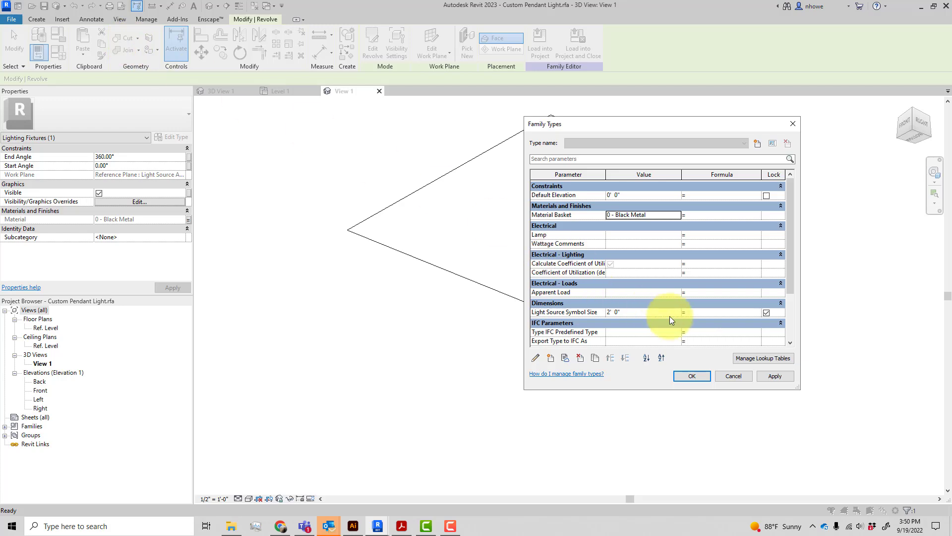
# - Rename the material assigned to the Material Basket parameter as 0 - Black Metal Basket
pyautogui.click(657, 214)
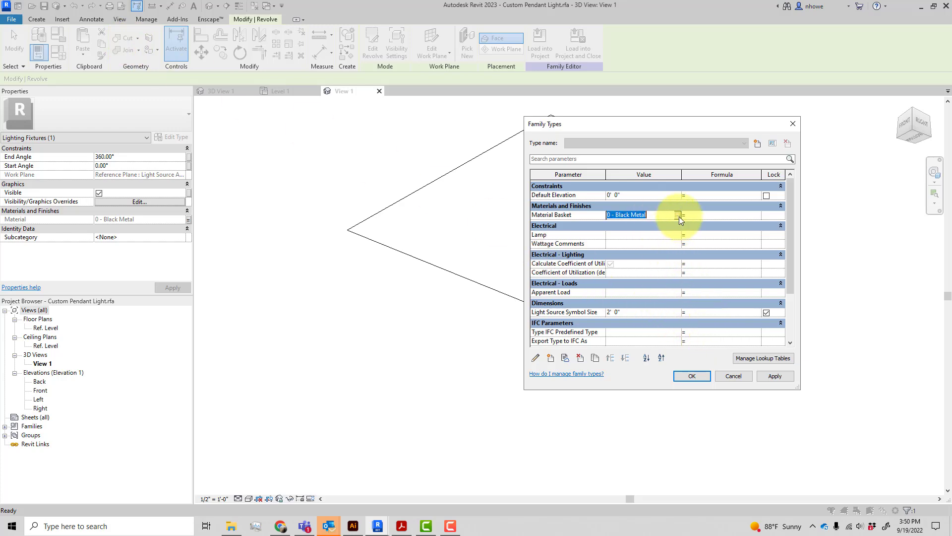
pyautogui.click(678, 215)
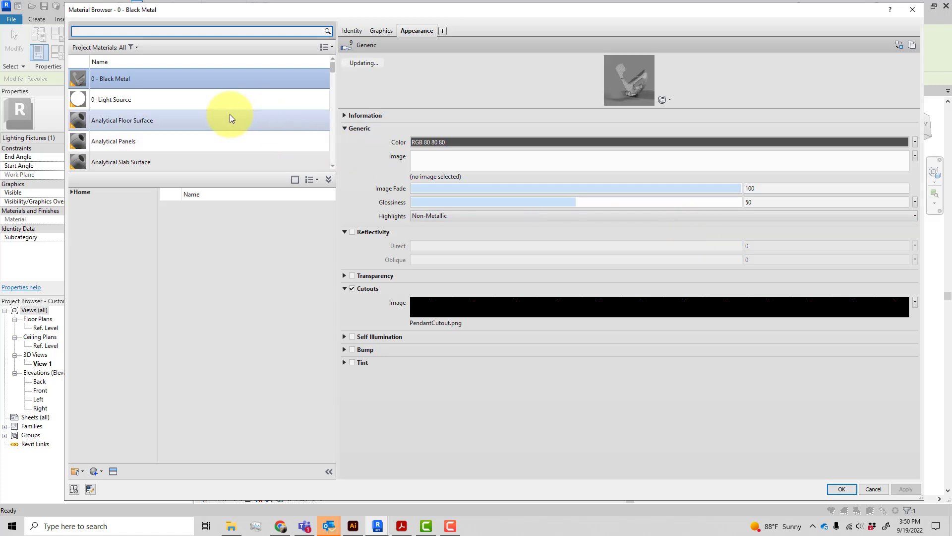
pyautogui.rightClick(139, 77)
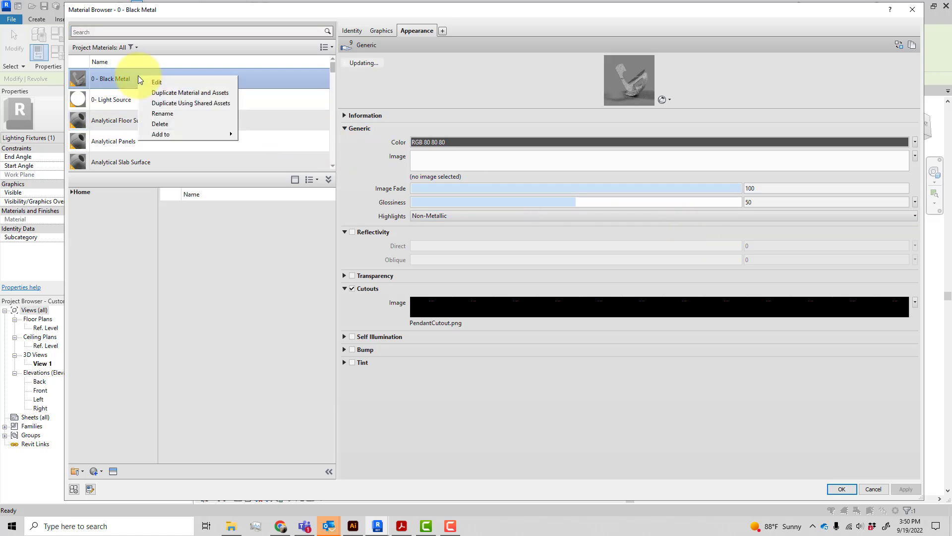
pyautogui.click(169, 115)
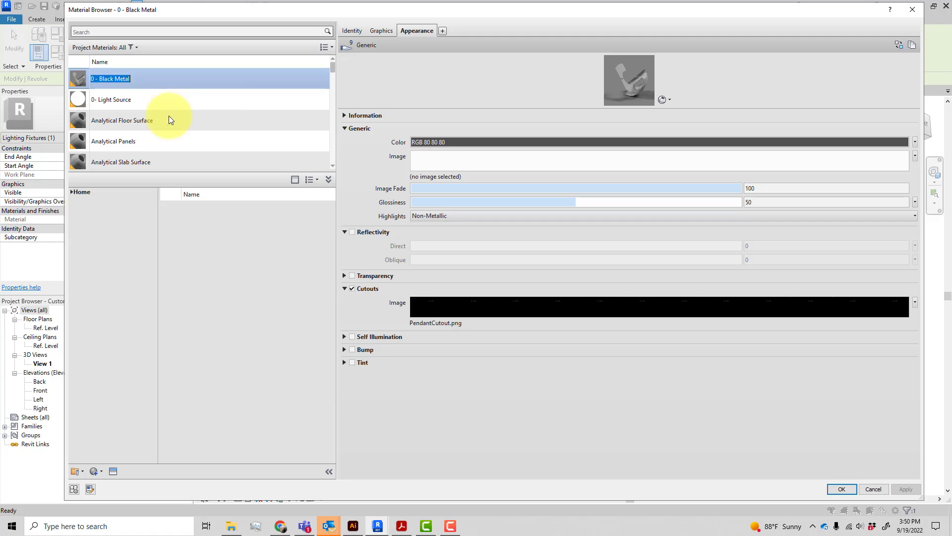
pyautogui.click(146, 77)
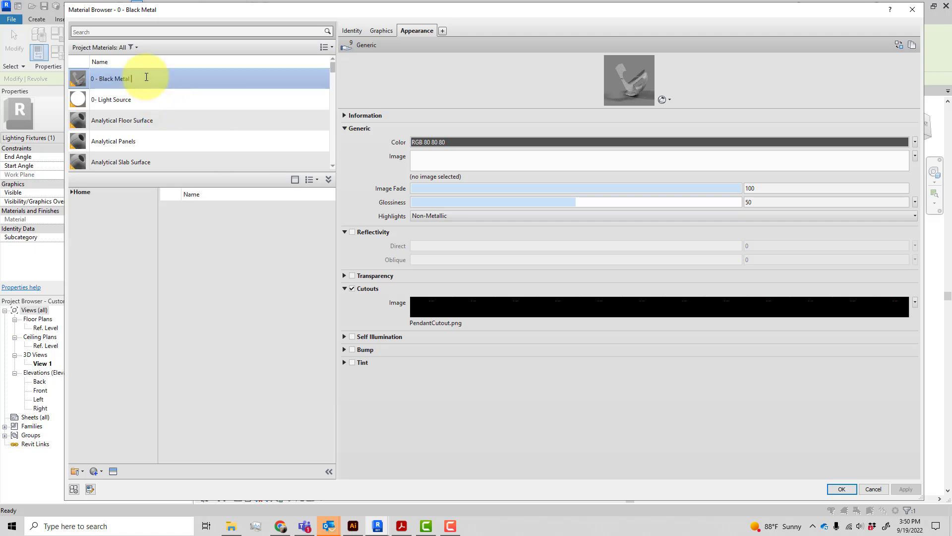
pyautogui.write('Baske')
pyautogui.write('t')
pyautogui.press('Return')
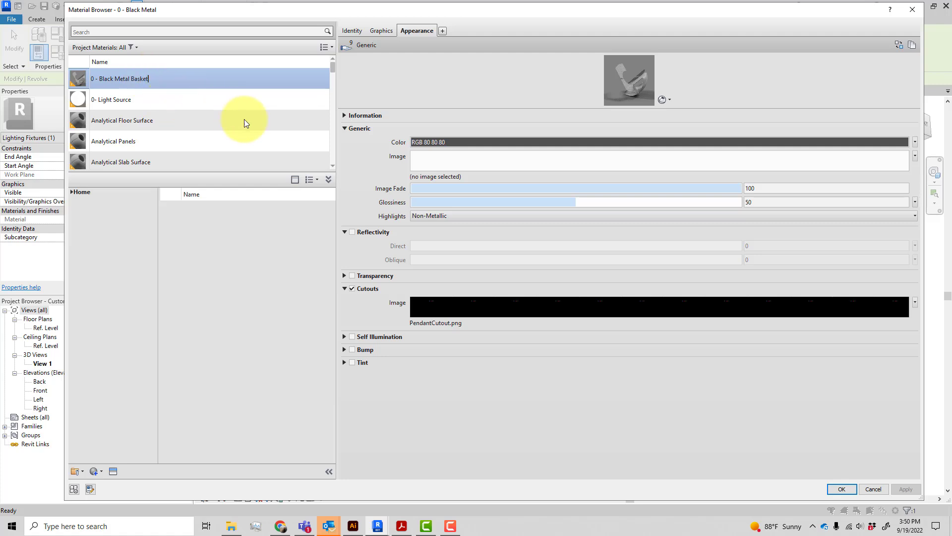
pyautogui.click(263, 104)
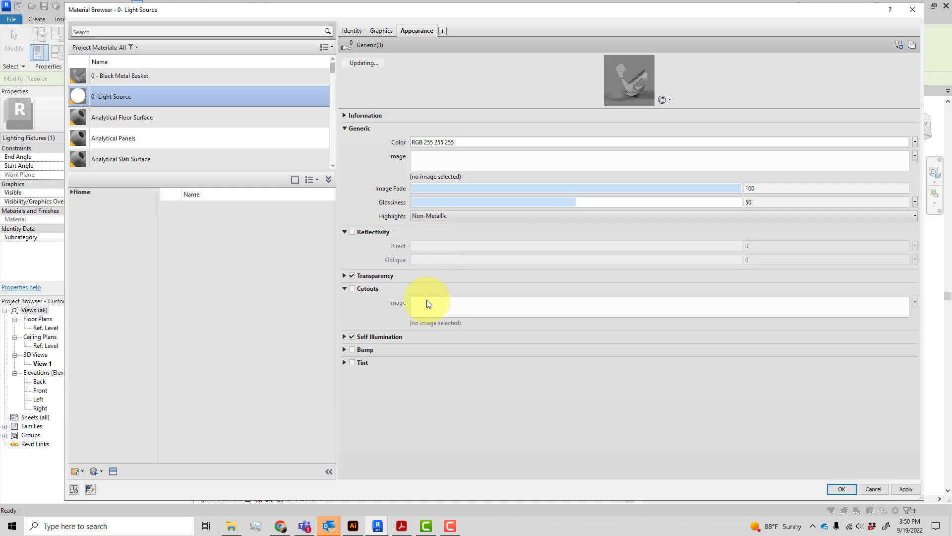
pyautogui.click(436, 314)
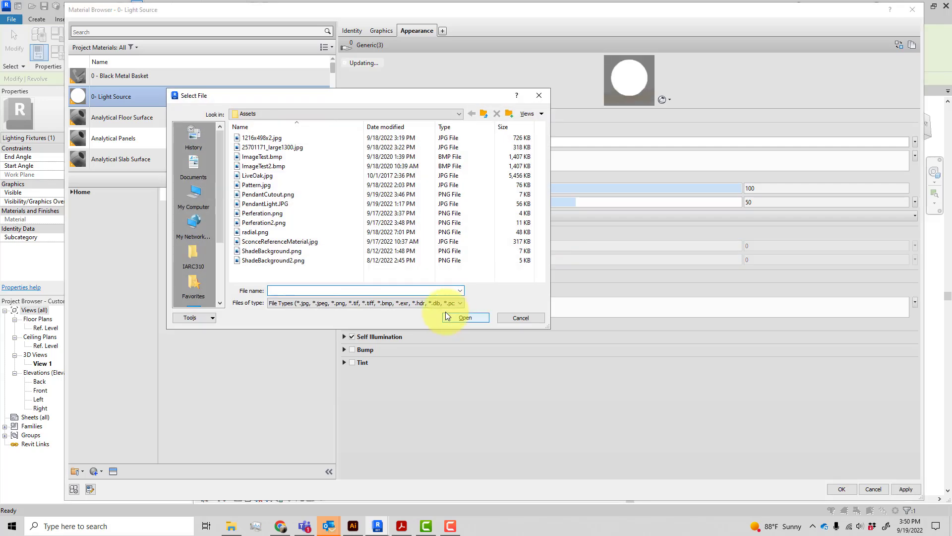
pyautogui.click(517, 318)
pyautogui.click(353, 277)
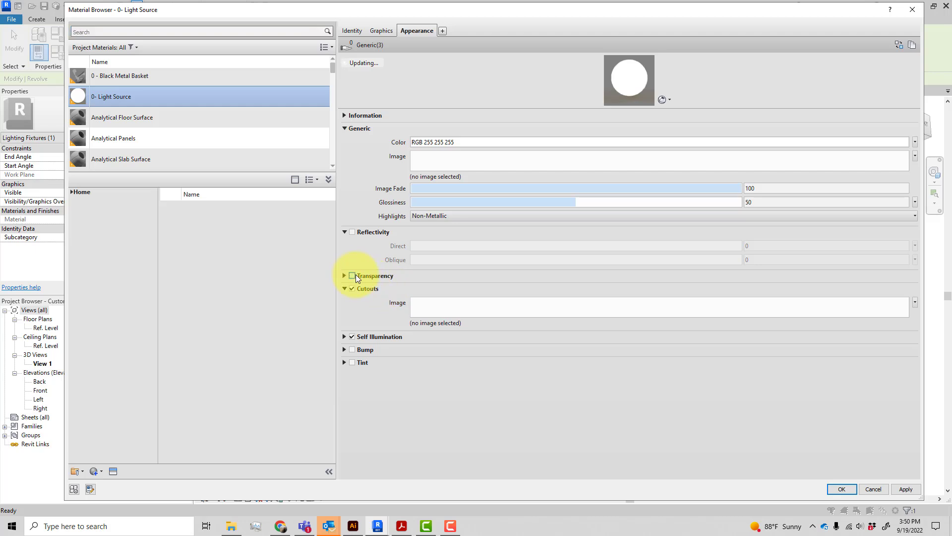
pyautogui.click(353, 276)
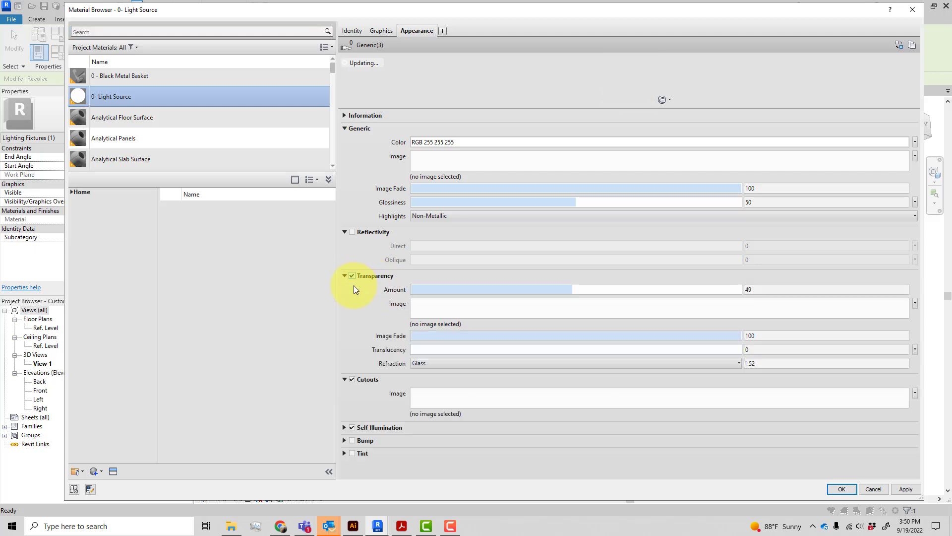
pyautogui.click(352, 379)
# - Open the 0 - Black Metal Basket material's cutout texture settings and set the Y offset to 0
pyautogui.click(124, 76)
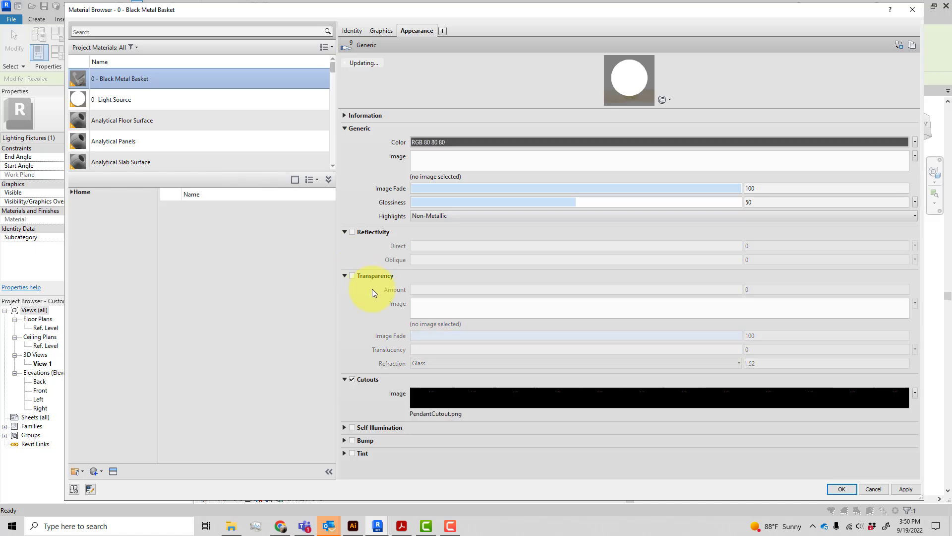
pyautogui.click(460, 403)
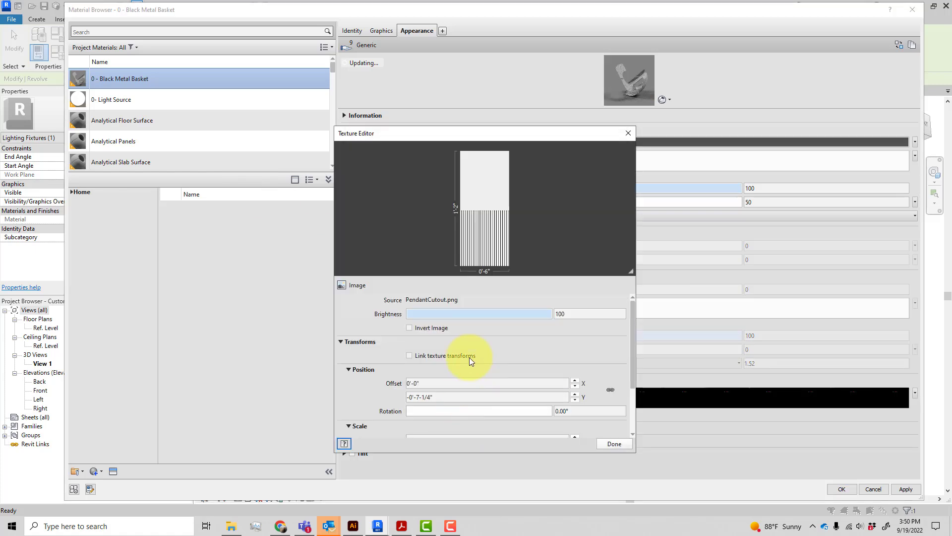
pyautogui.moveTo(449, 396); pyautogui.dragTo(385, 388)
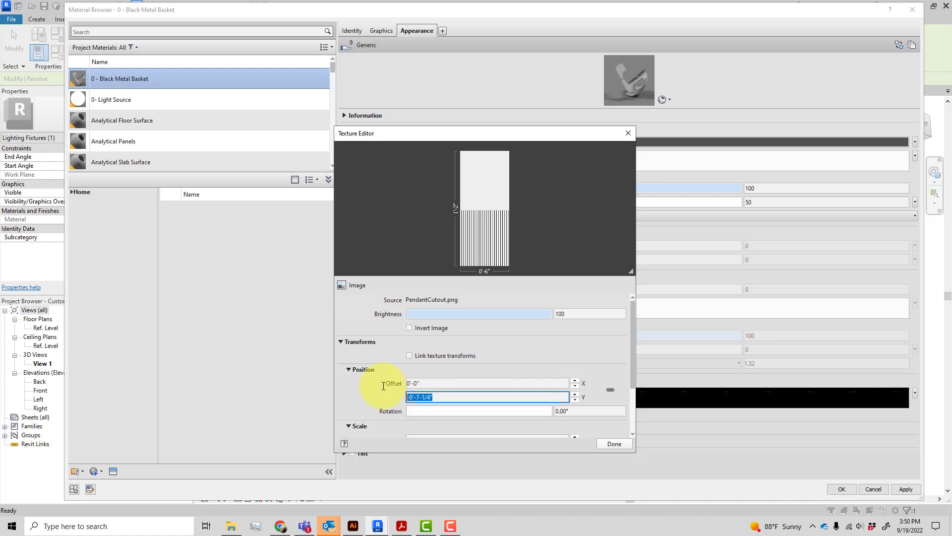
pyautogui.press('BackSpace')
pyautogui.click(513, 384)
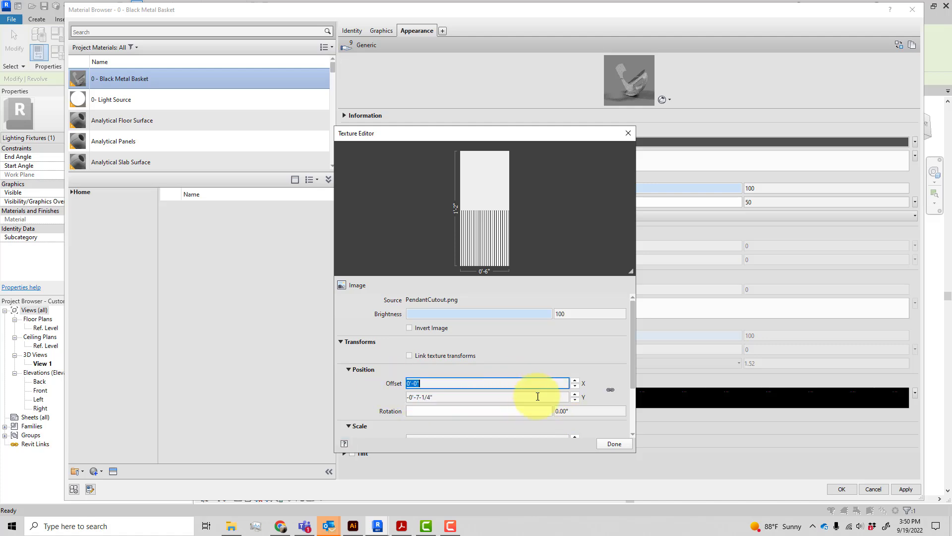
pyautogui.click(493, 397)
pyautogui.press('BackSpace')
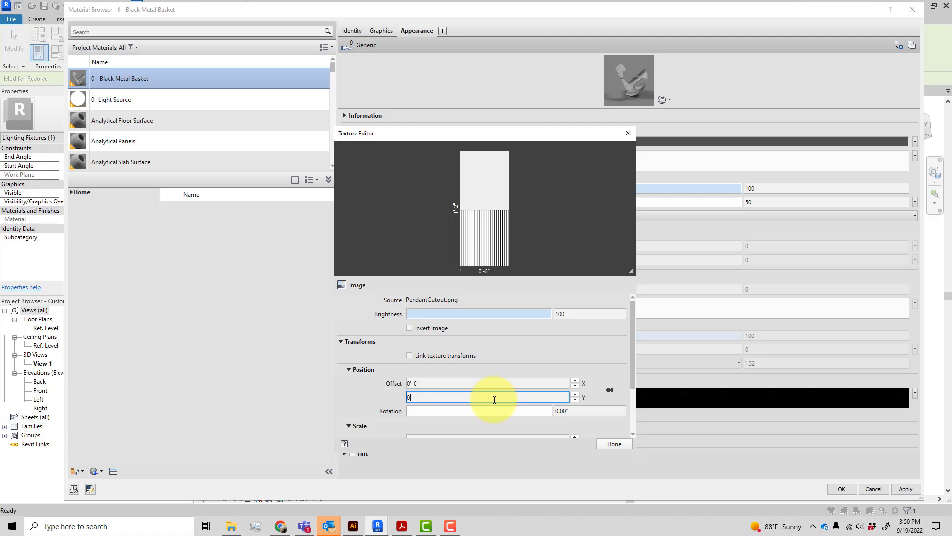
pyautogui.write('0')
pyautogui.press('Return')
# - Set the cutout texture's horizontal repeat to Tile, and accept the texture, material and family type changes
pyautogui.moveTo(632, 382); pyautogui.dragTo(636, 432)
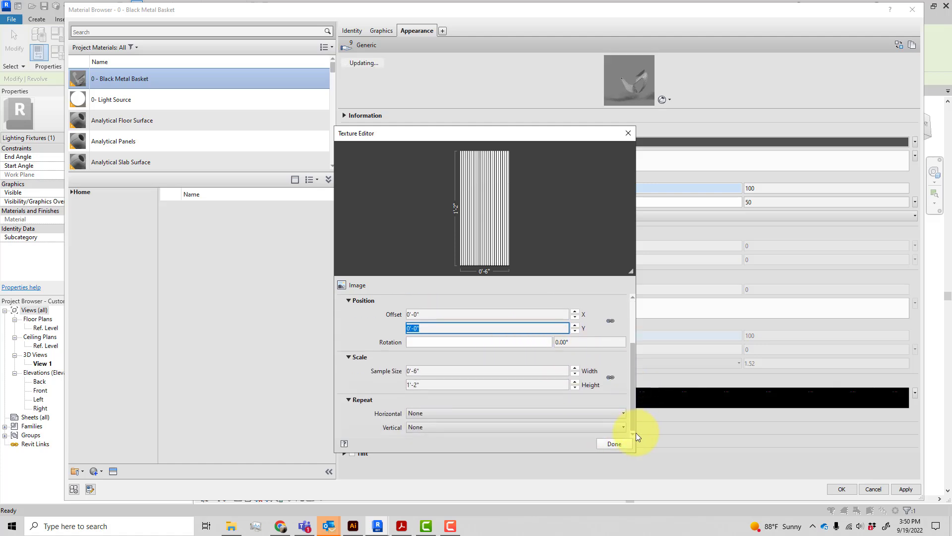
pyautogui.click(524, 411)
pyautogui.click(574, 434)
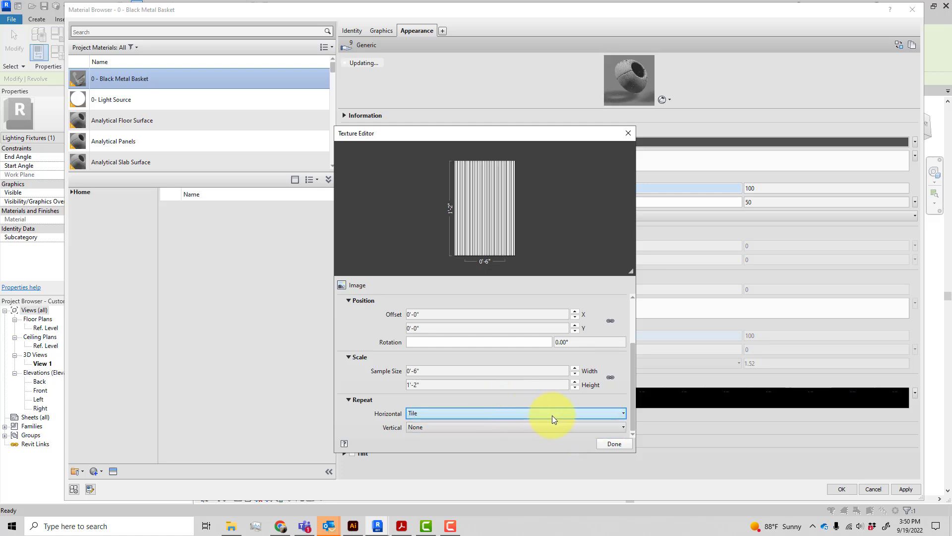
pyautogui.click(612, 444)
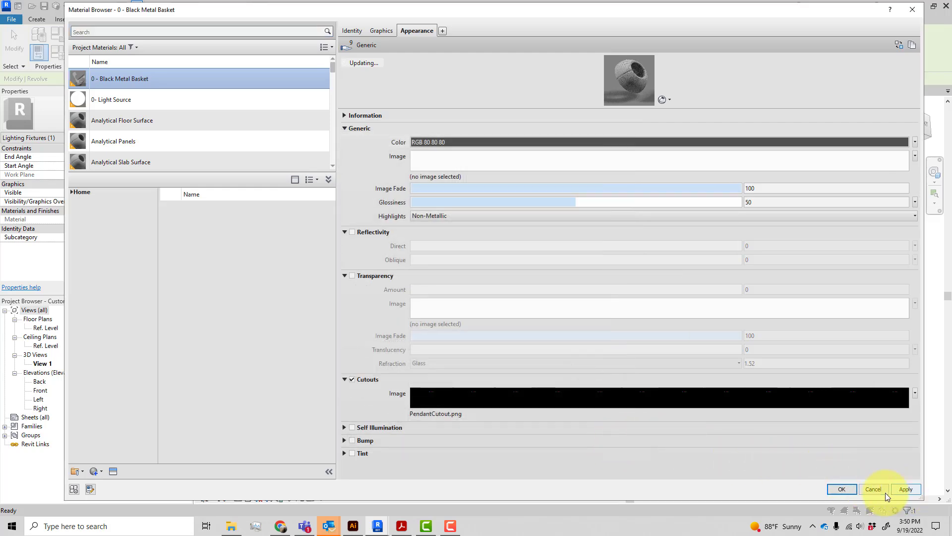
pyautogui.click(842, 489)
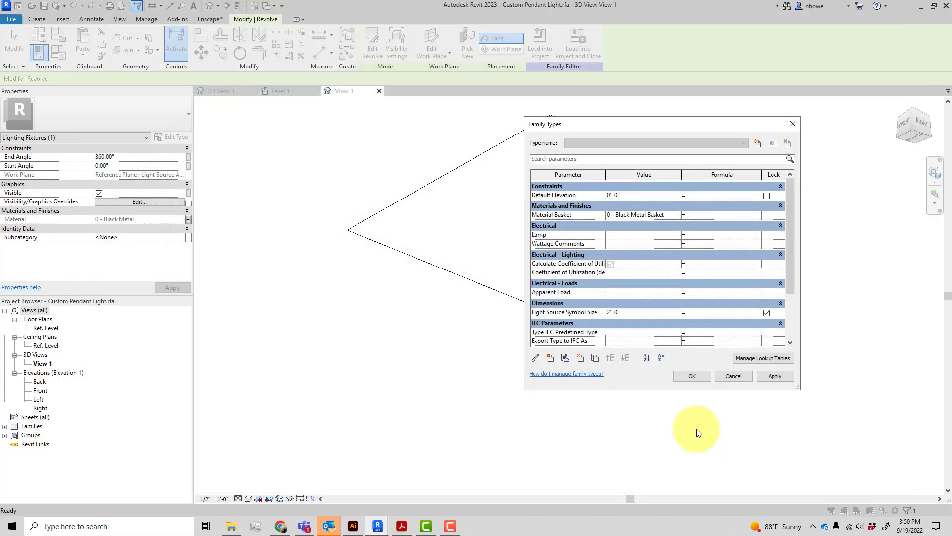
pyautogui.click(768, 375)
pyautogui.click(691, 375)
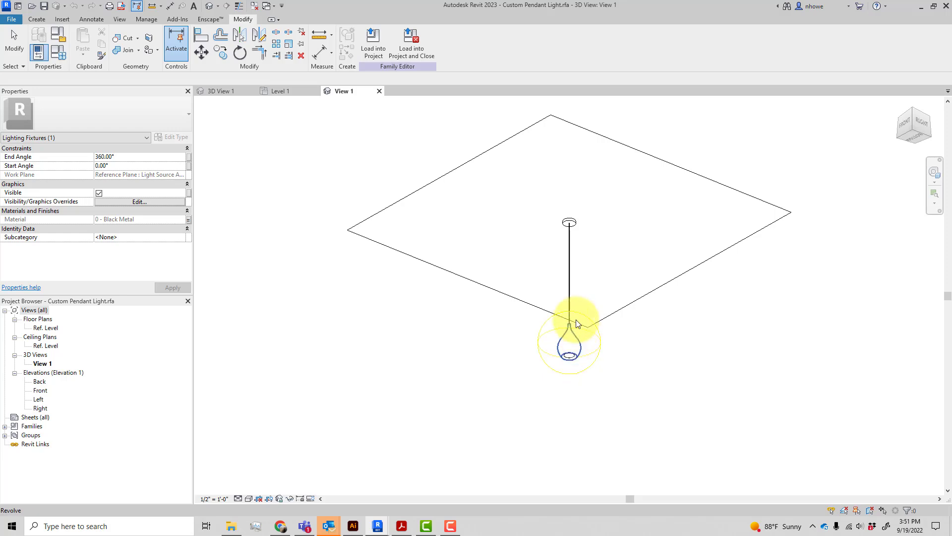
# - Select the ceiling canopy and hanging rod extrusions together and start a new family parameter for their material
pyautogui.click(578, 224)
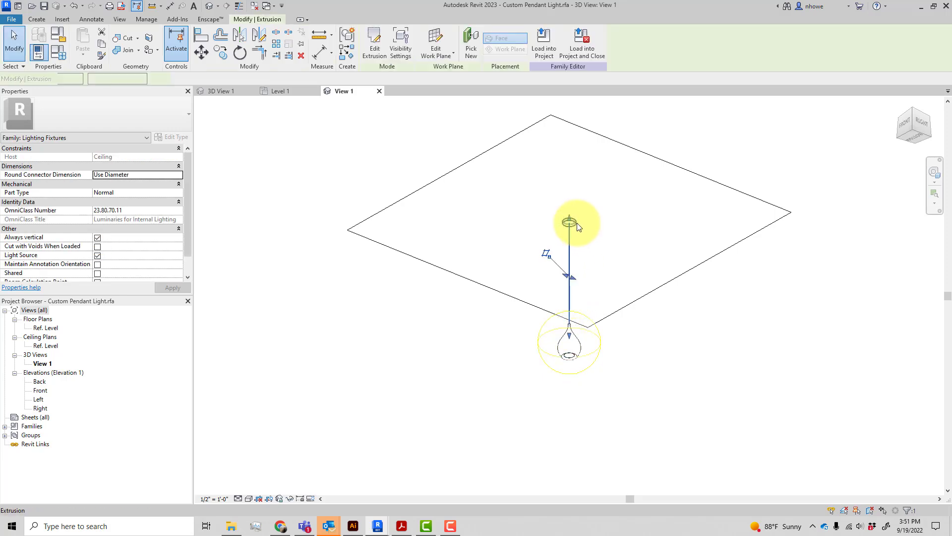
pyautogui.keyDown('ctrl'); pyautogui.click(597, 246); pyautogui.keyUp('ctrl')
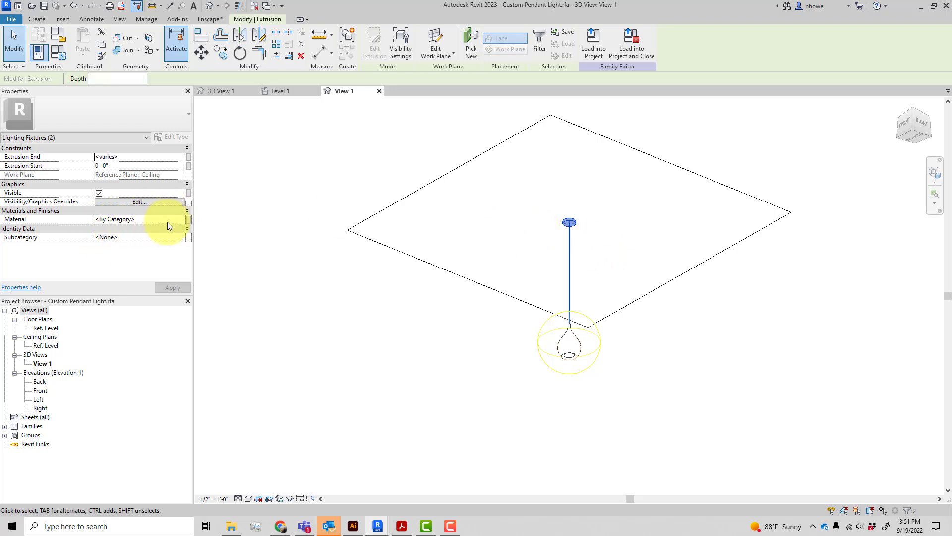
pyautogui.click(189, 220)
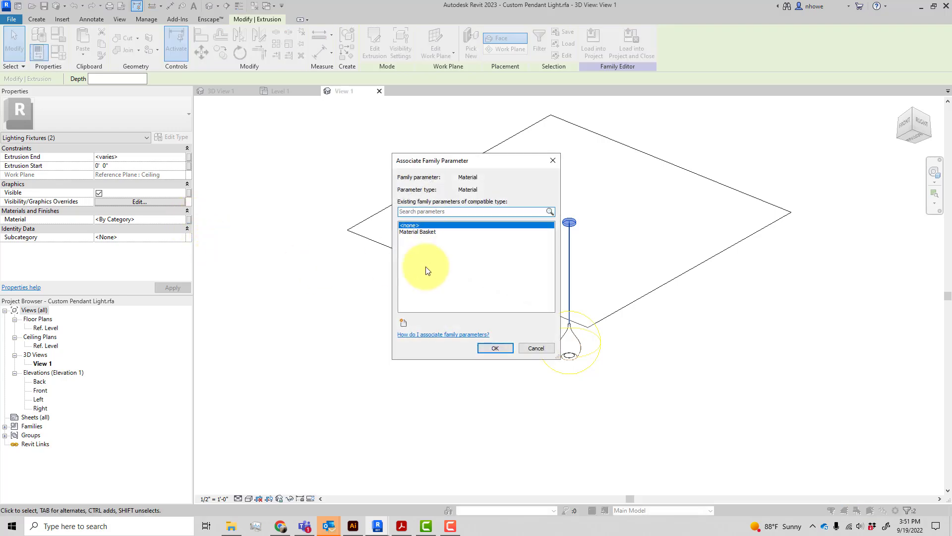
pyautogui.click(404, 323)
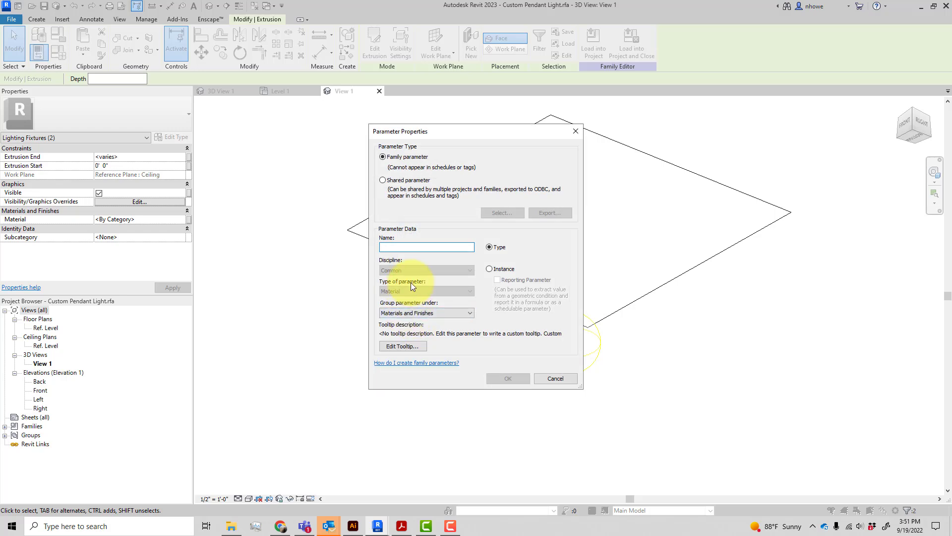
pyautogui.write('Material')
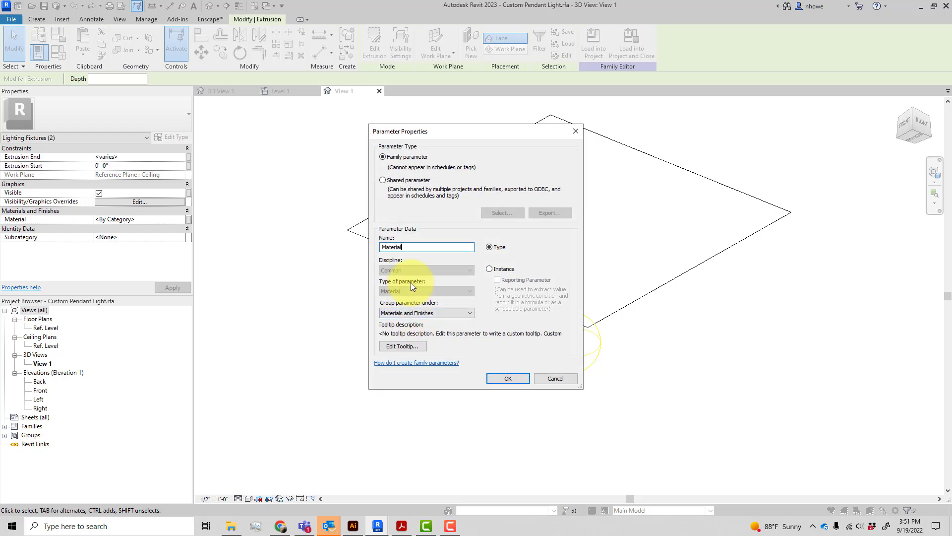
pyautogui.press('BackSpace')
pyautogui.press('BackSpace')
pyautogui.press('BackSpace')
pyautogui.press('BackSpace')
pyautogui.press('BackSpace')
pyautogui.press('BackSpace')
pyautogui.press('BackSpace')
pyautogui.press('BackSpace')
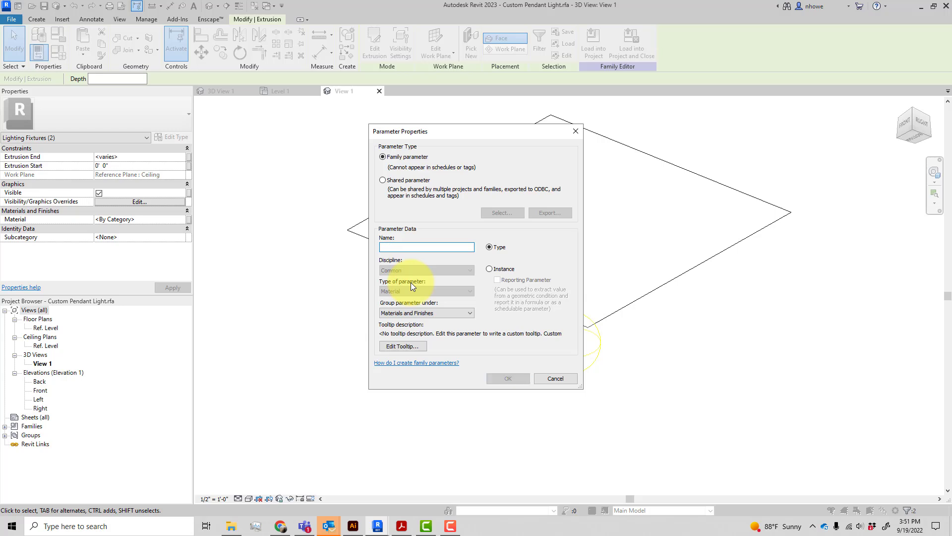
pyautogui.write('Fixt')
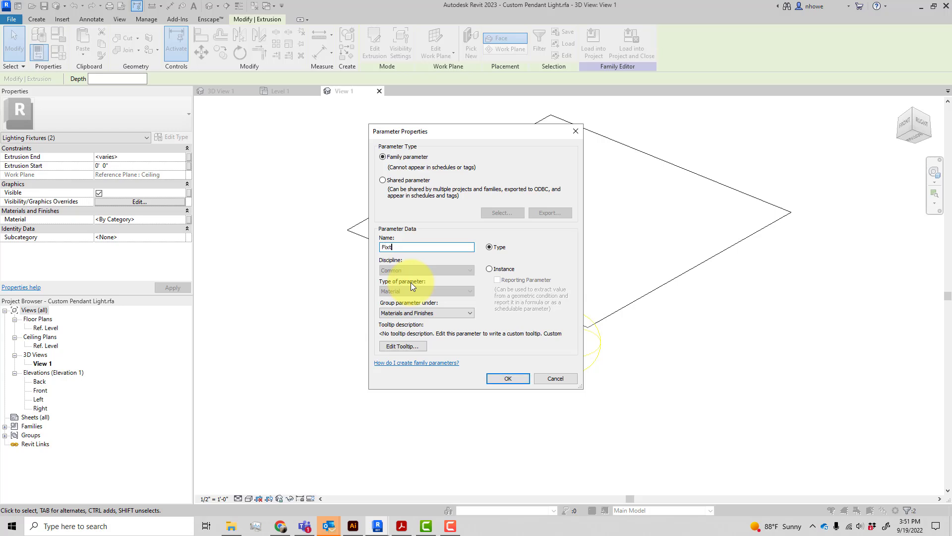
pyautogui.press('BackSpace')
pyautogui.press('BackSpace')
pyautogui.press('BackSpace')
pyautogui.press('BackSpace')
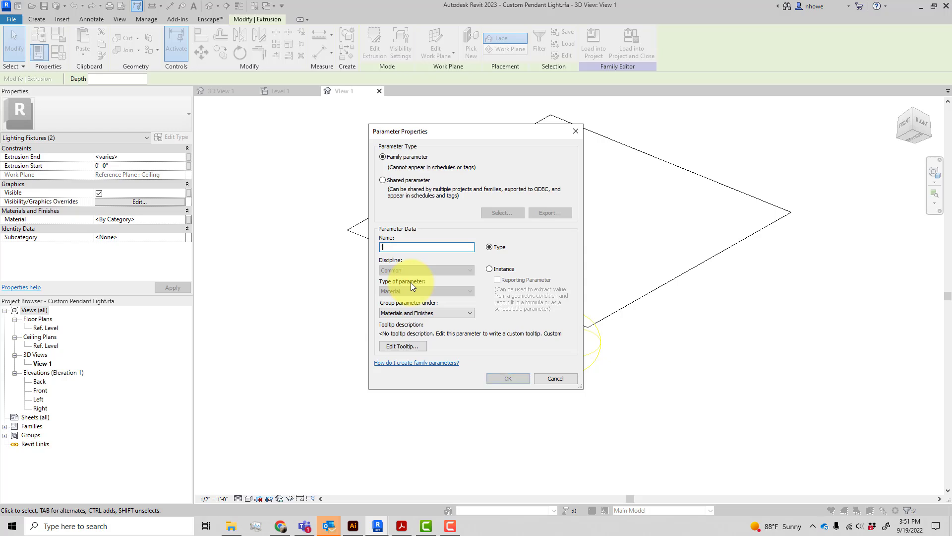
# - Name the new type parameter Hardware and associate the canopy and rod material with it
pyautogui.write('Hard')
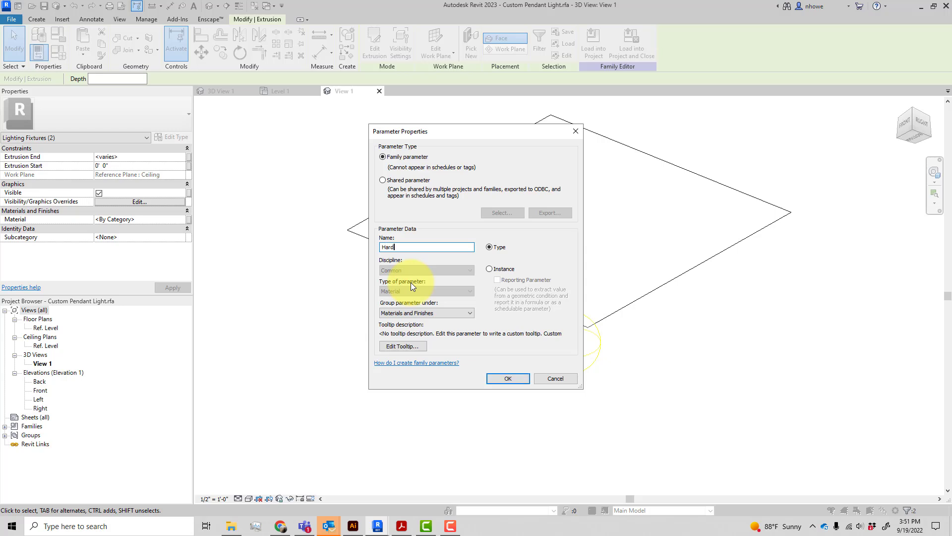
pyautogui.write('ware')
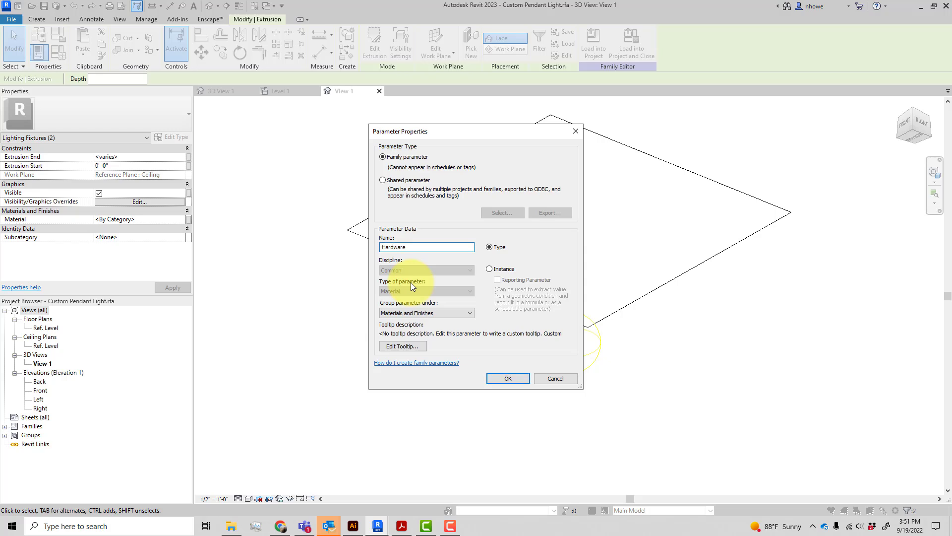
pyautogui.click(516, 380)
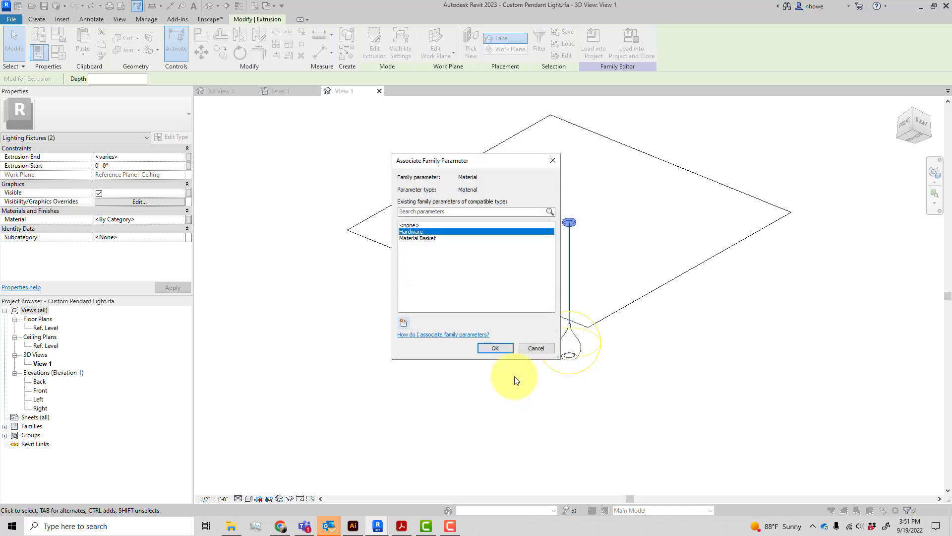
pyautogui.click(503, 350)
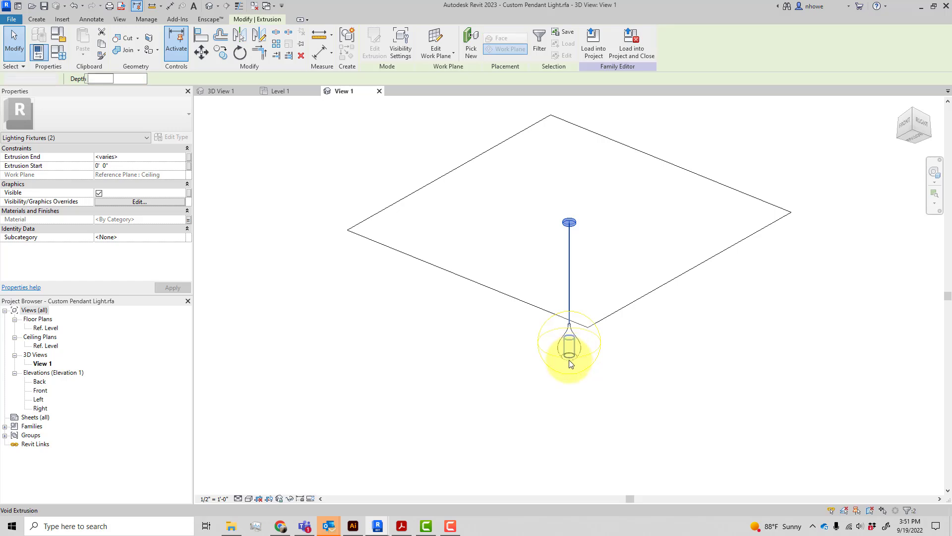
# - Associate the material of the solid cylinder inside the basket with a new type parameter named Shade
pyautogui.click(569, 359)
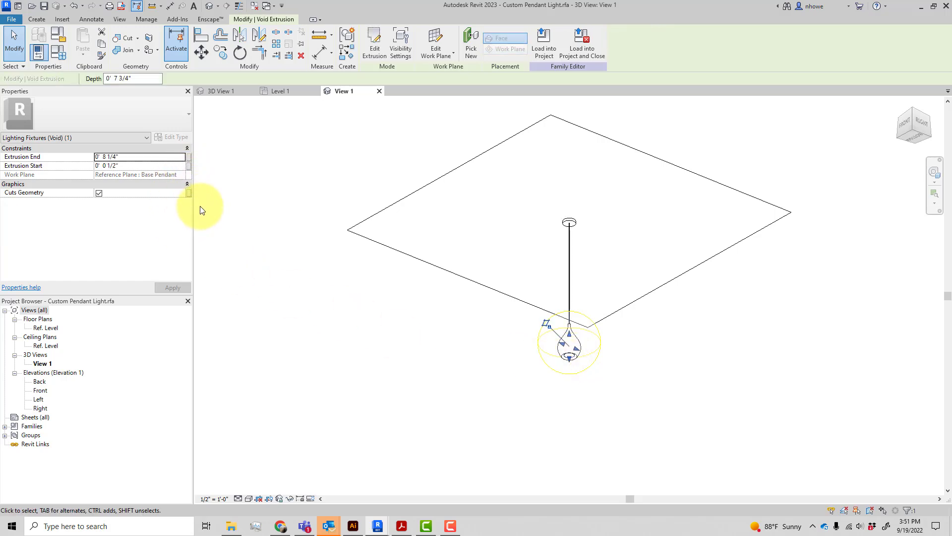
pyautogui.click(536, 388)
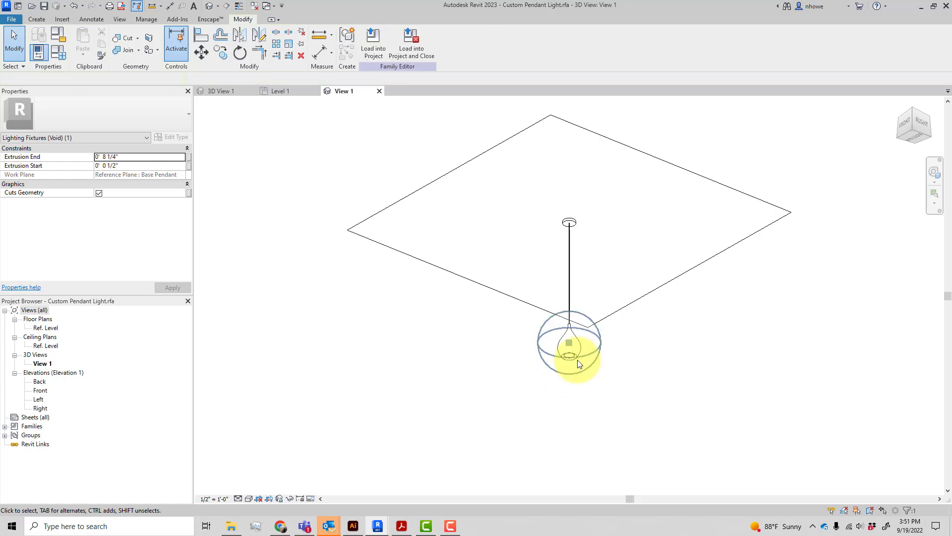
pyautogui.scroll(8, 578, 364)
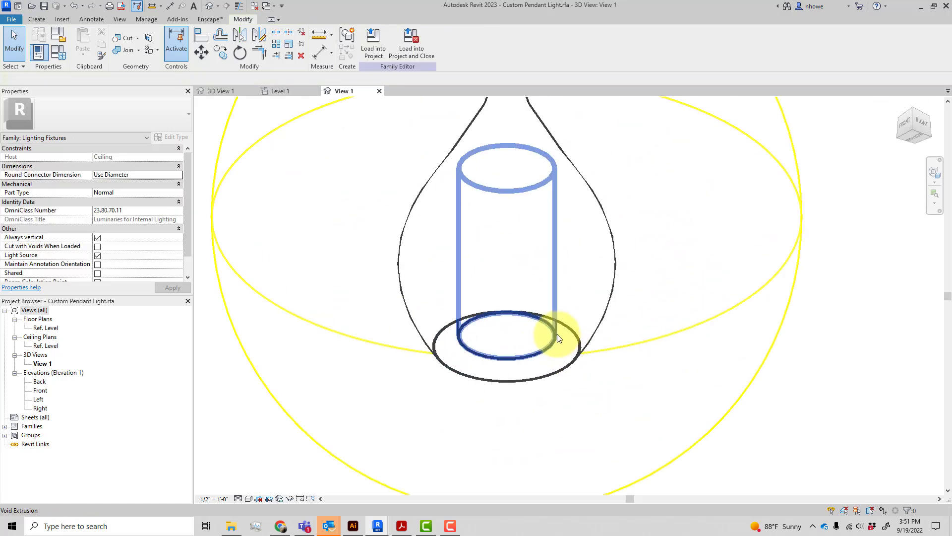
pyautogui.click(558, 334)
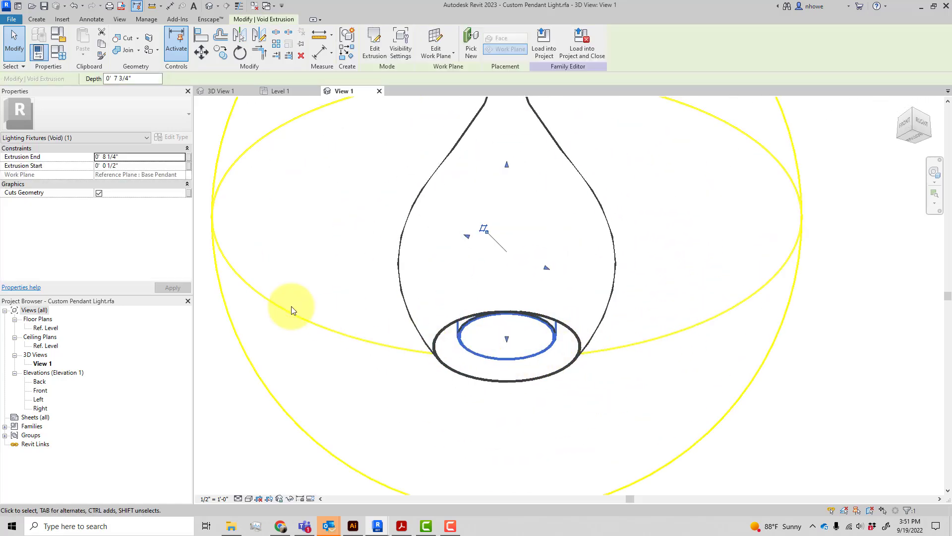
pyautogui.click(463, 326)
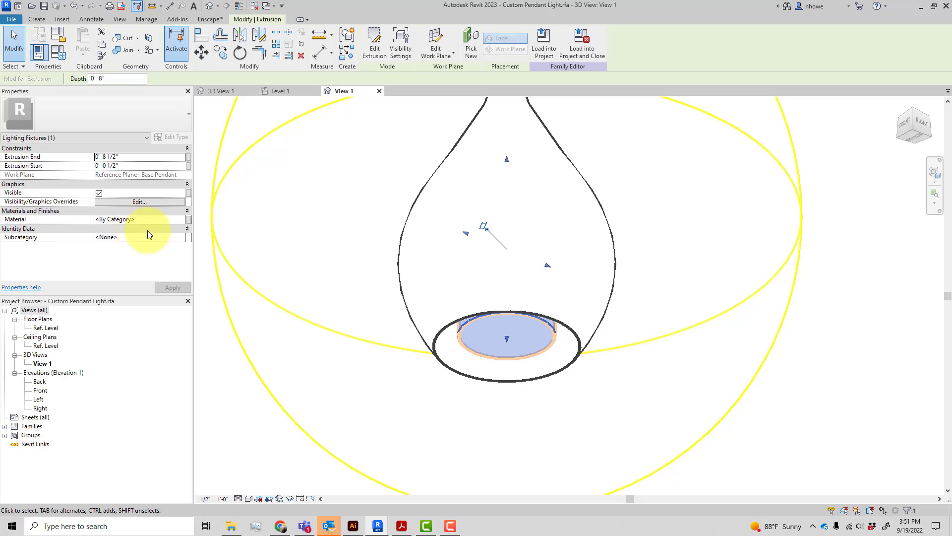
pyautogui.click(190, 218)
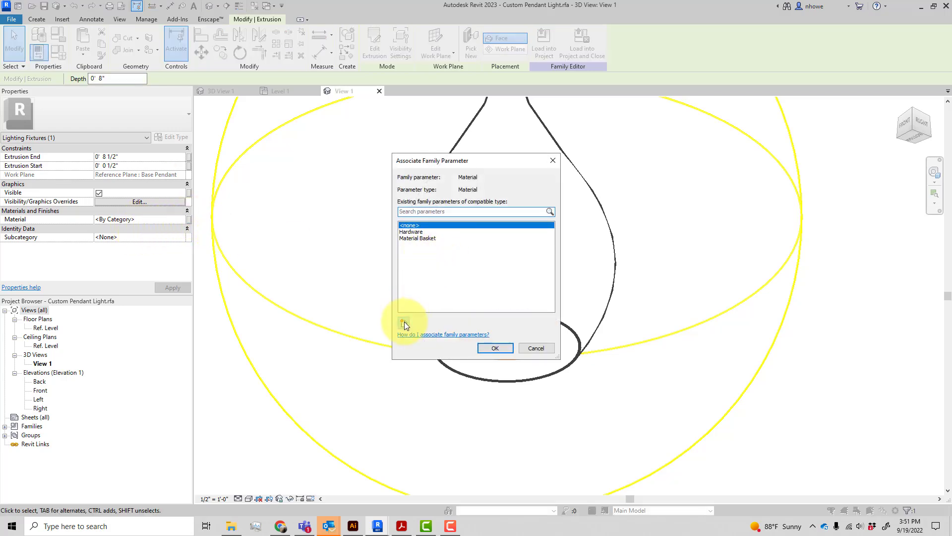
pyautogui.click(405, 323)
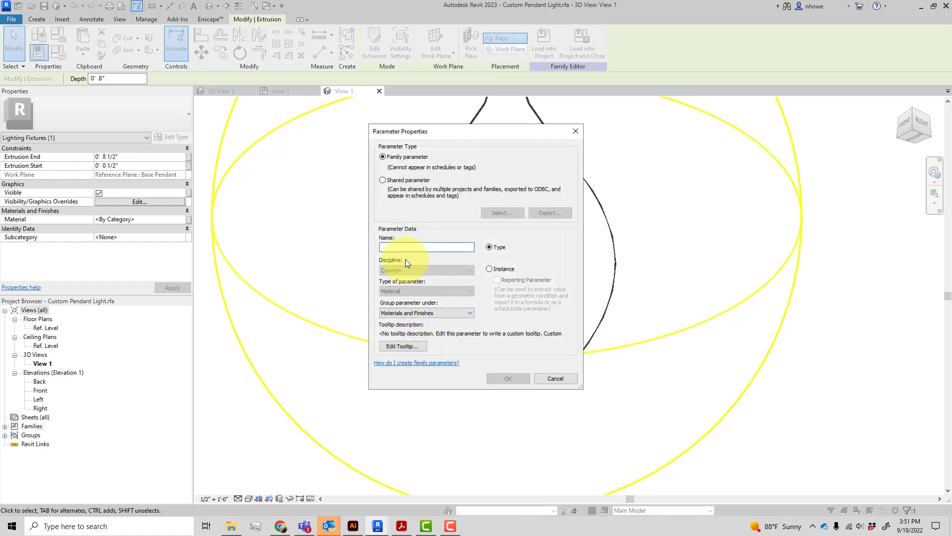
pyautogui.write('Shade')
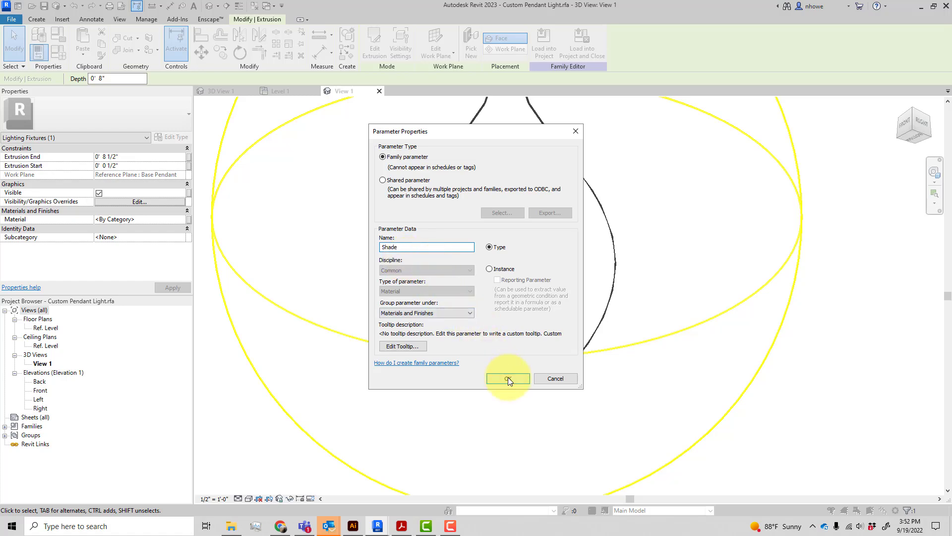
pyautogui.click(508, 379)
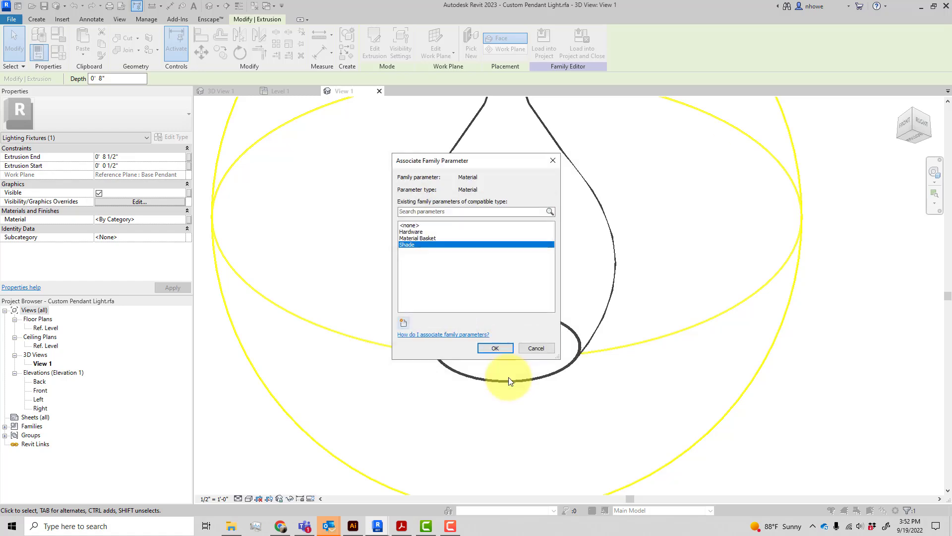
pyautogui.click(496, 347)
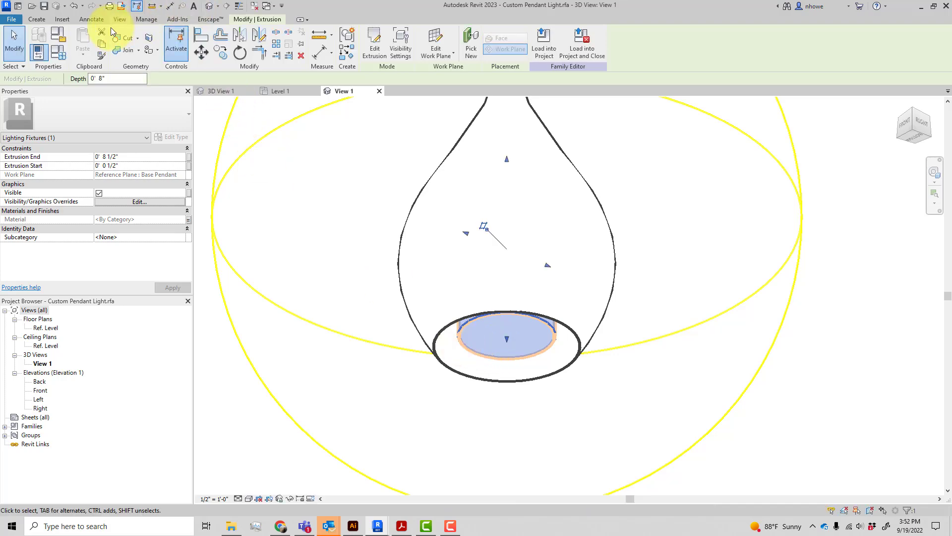
pyautogui.click(439, 263)
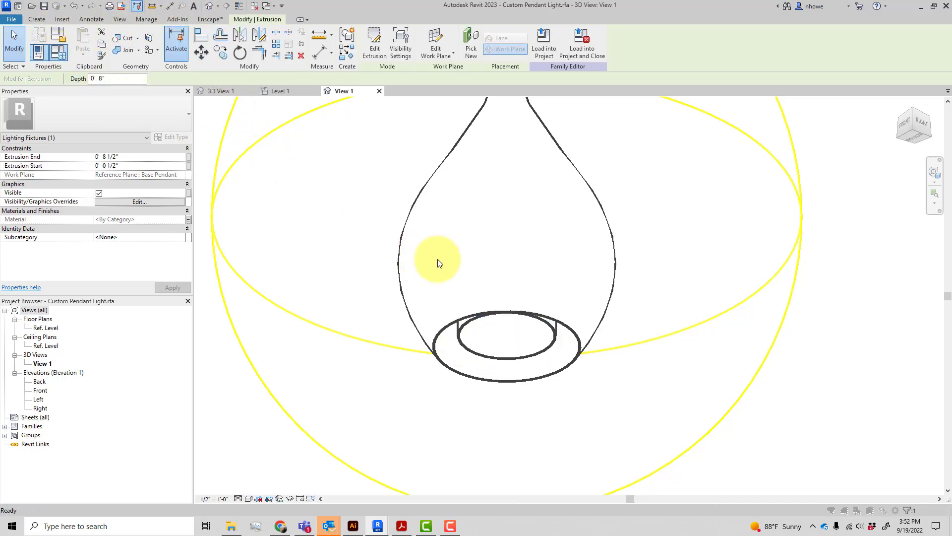
# - Open the family types, browse materials for the Shade parameter, and select 0- Light Source
pyautogui.press('f')
pyautogui.press('t')
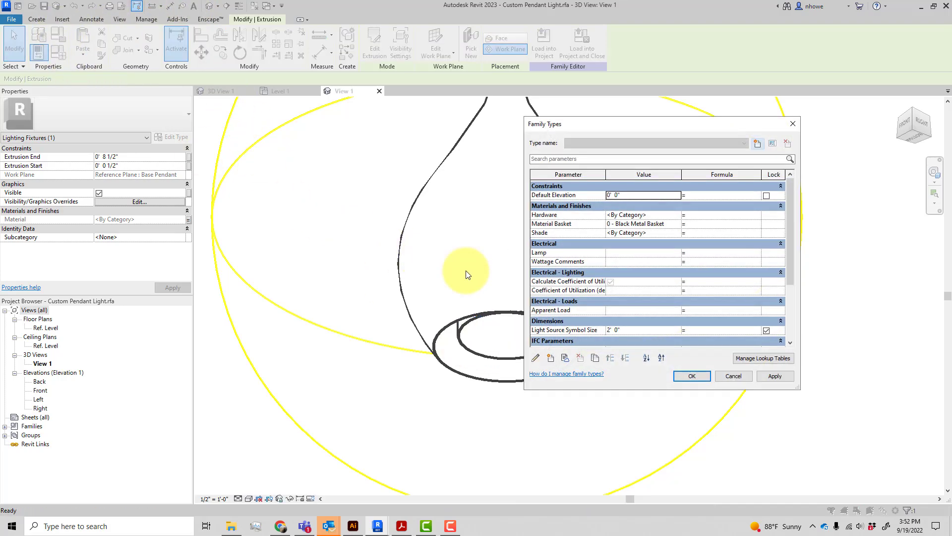
pyautogui.click(670, 232)
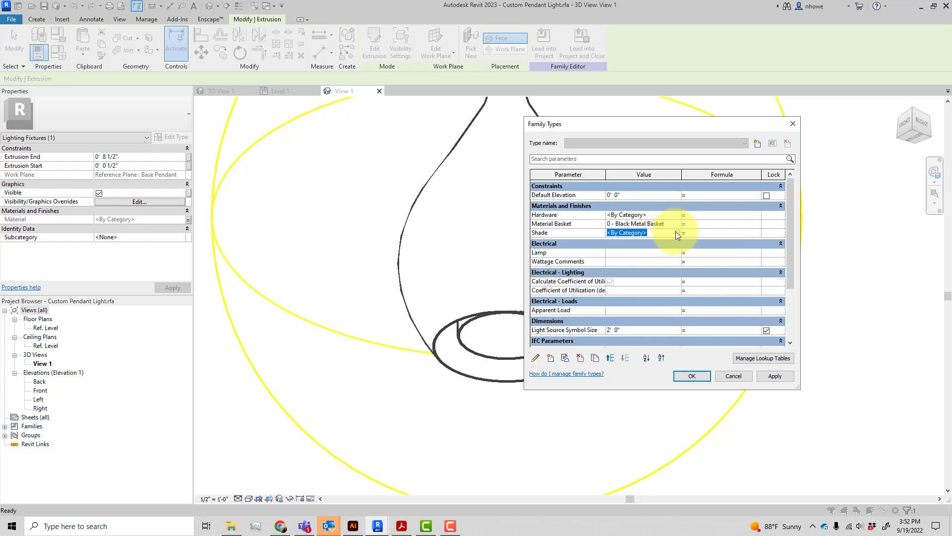
pyautogui.click(677, 232)
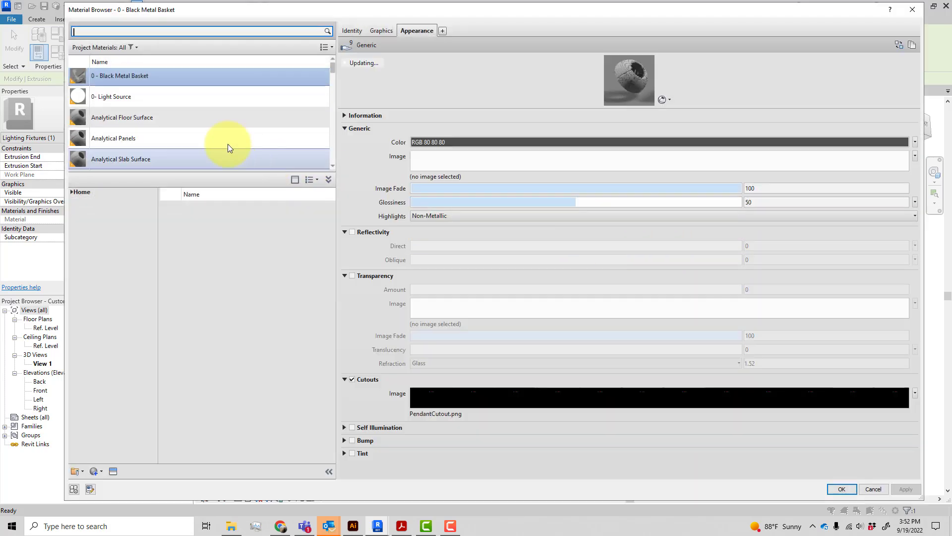
pyautogui.click(191, 102)
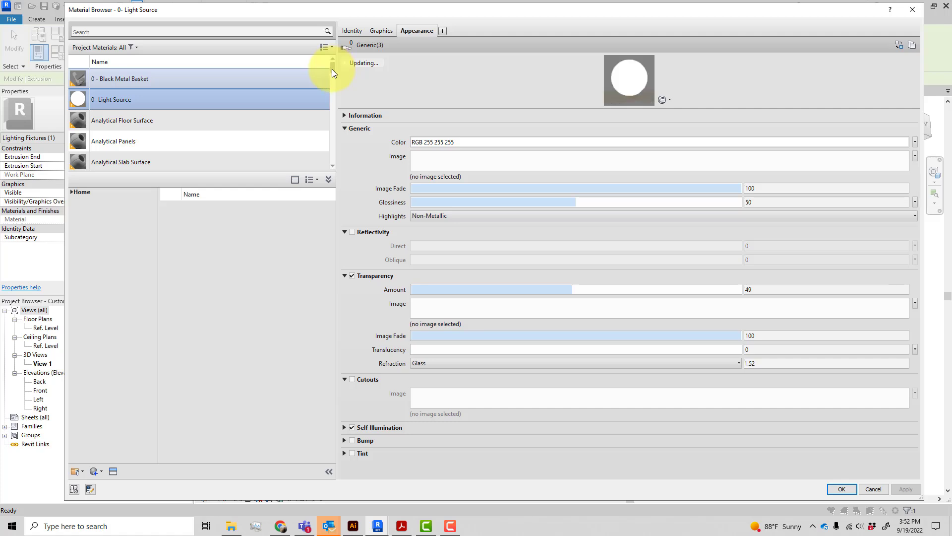
# - Search the materials for frosted, and clear the search term
pyautogui.moveTo(332, 70); pyautogui.dragTo(329, 60)
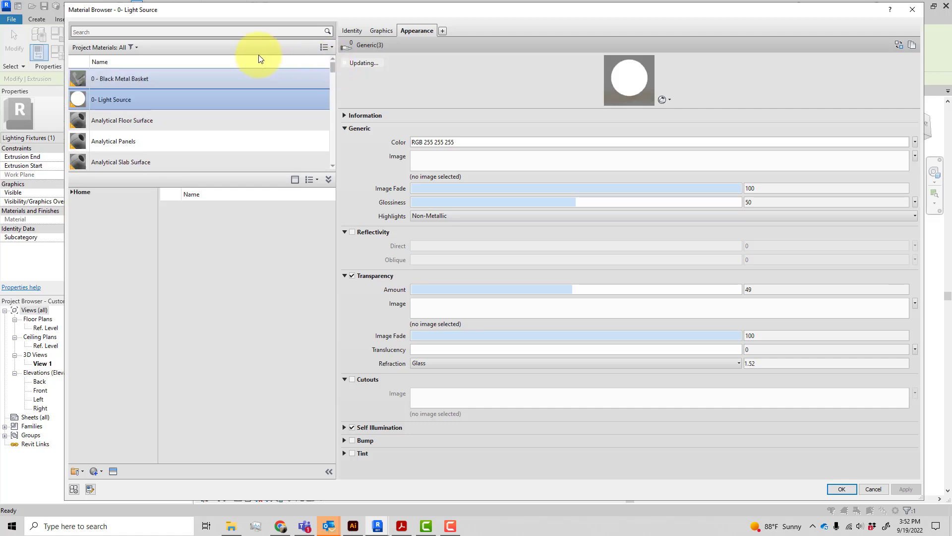
pyautogui.click(221, 30)
pyautogui.write('fiost')
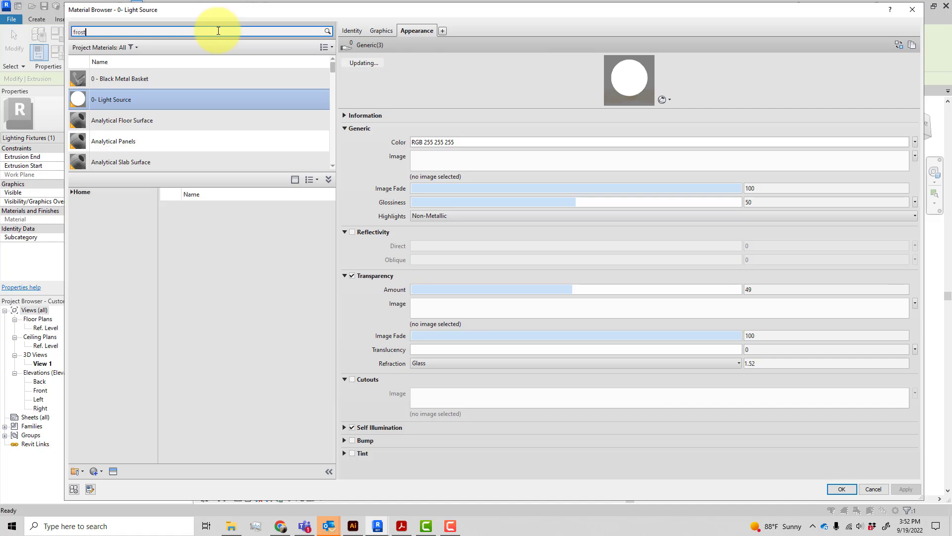
pyautogui.write('ed')
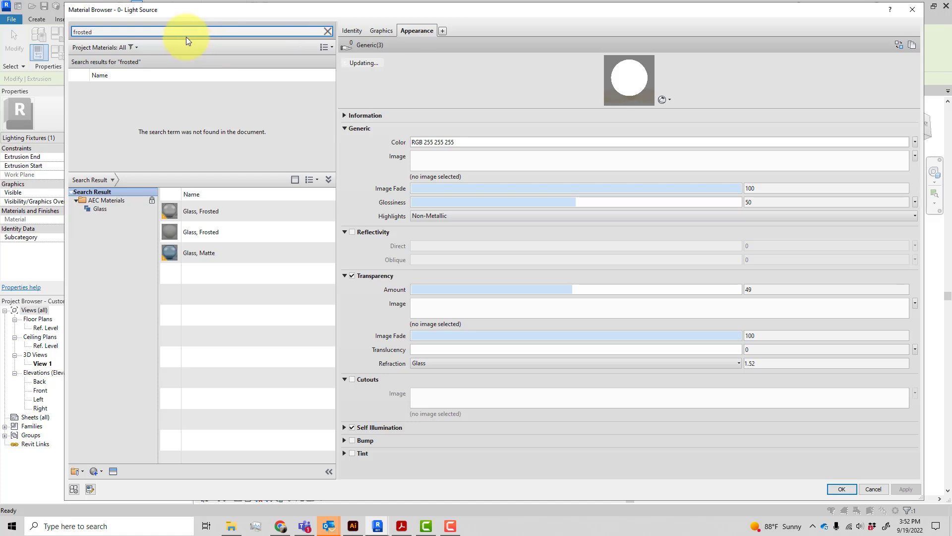
pyautogui.press('BackSpace')
pyautogui.press('BackSpace')
pyautogui.press('BackSpace')
pyautogui.press('BackSpace')
pyautogui.press('BackSpace')
pyautogui.press('BackSpace')
pyautogui.press('BackSpace')
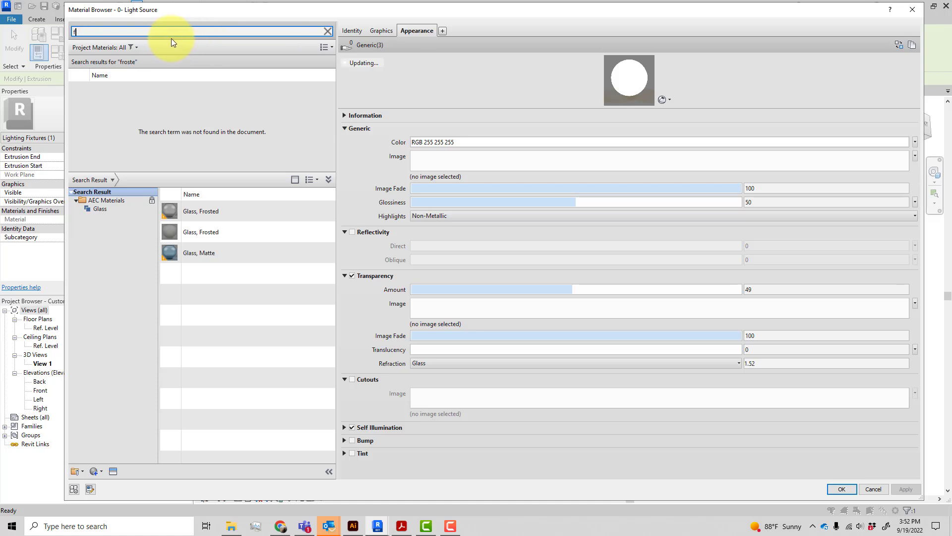
# - Search the materials for ligh and assign 0- Light Source to the Shade parameter
pyautogui.write('ligh')
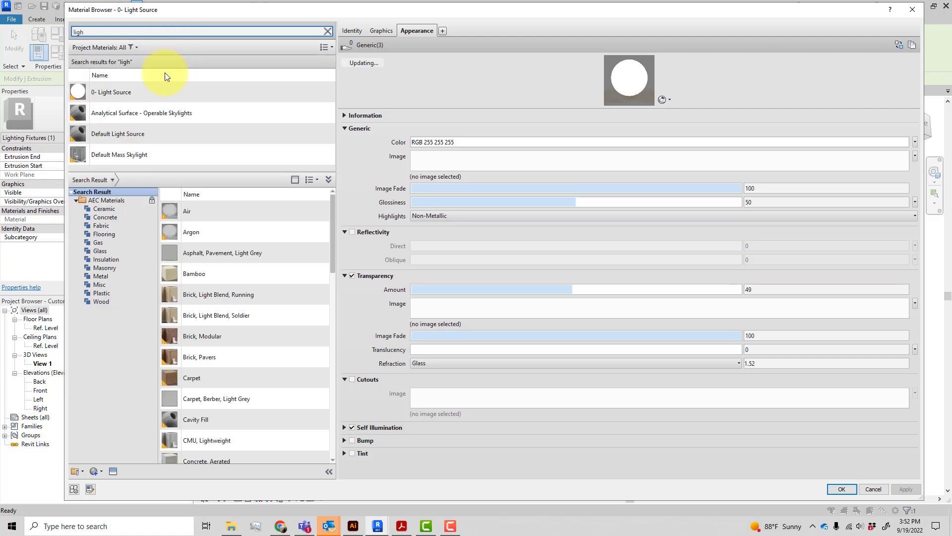
pyautogui.click(150, 93)
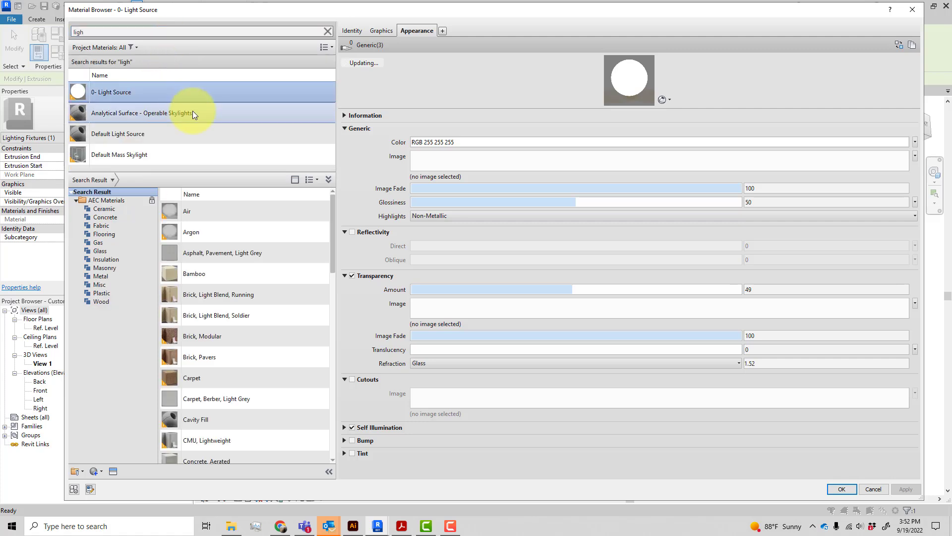
pyautogui.click(846, 490)
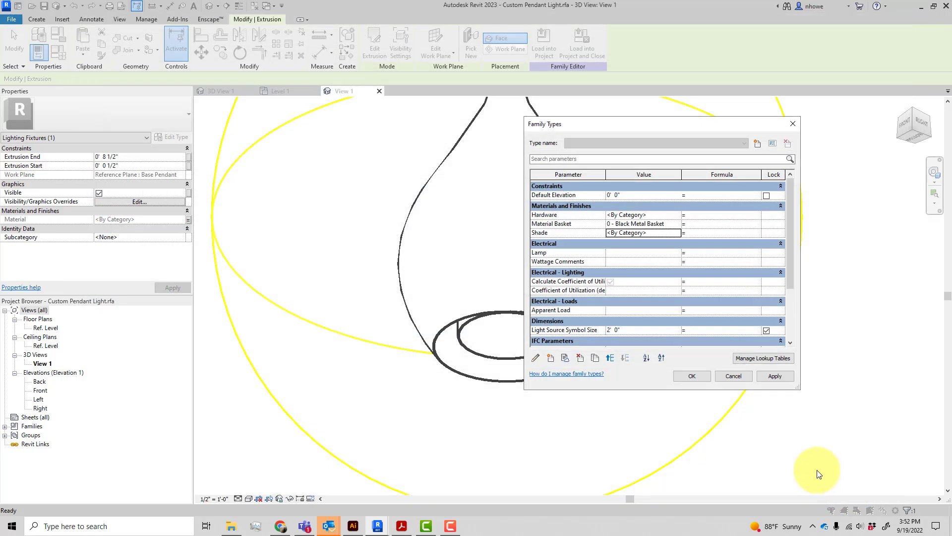
pyautogui.click(672, 215)
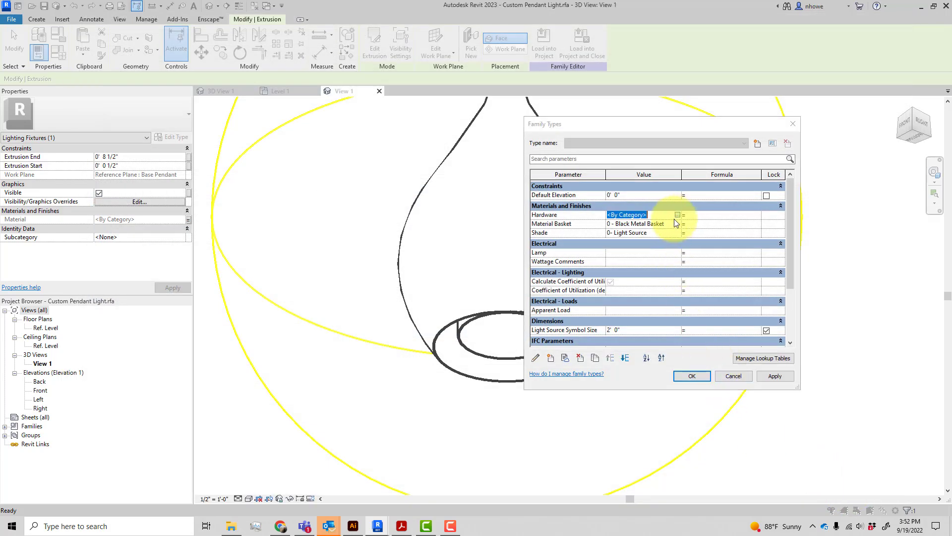
pyautogui.click(676, 233)
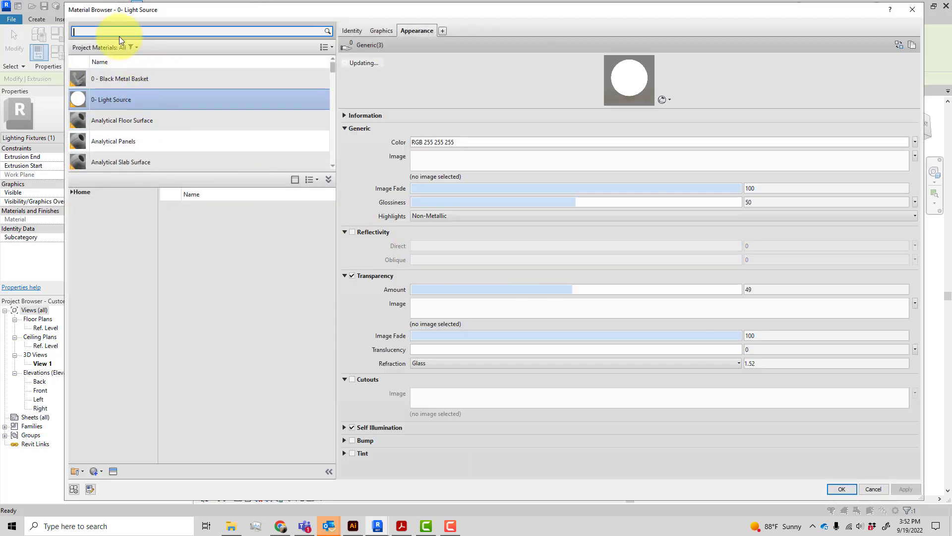
pyautogui.write('black')
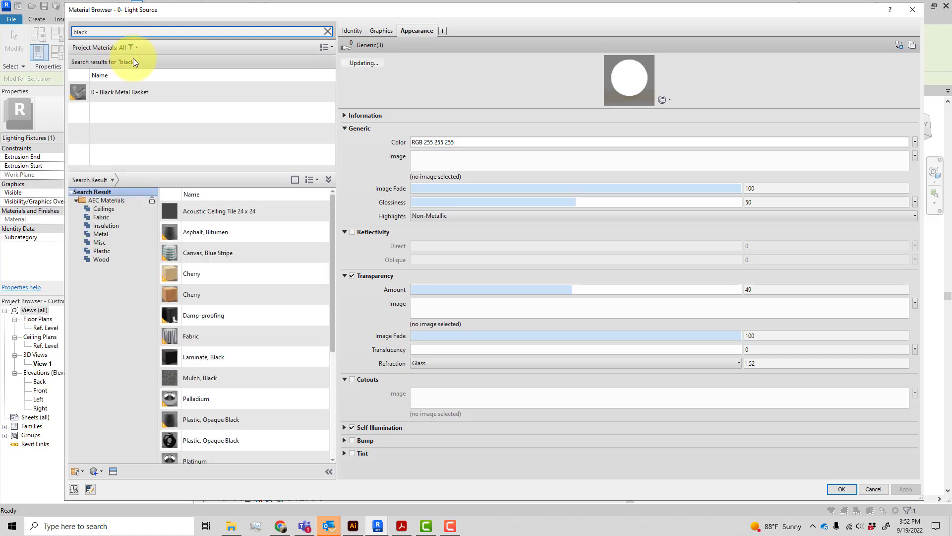
pyautogui.scroll(-3, 234, 319)
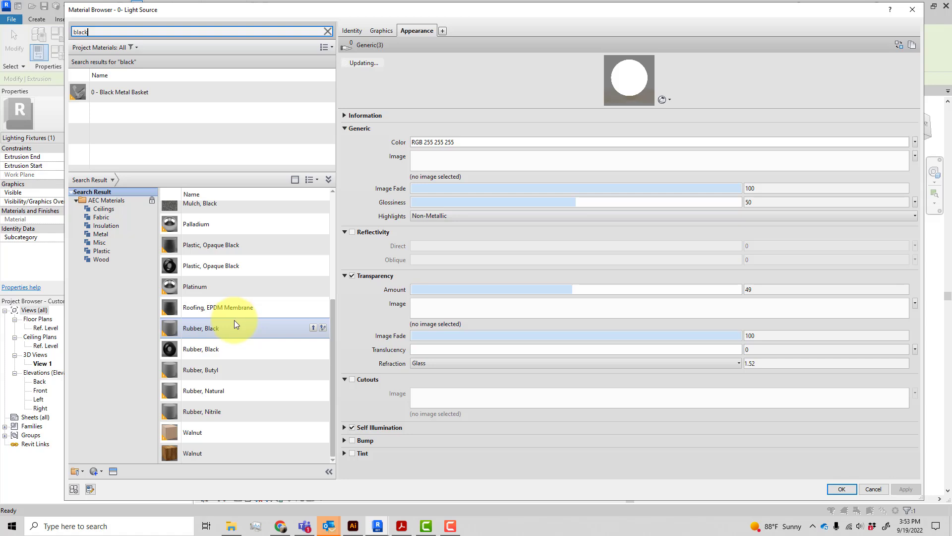
pyautogui.scroll(3, 235, 324)
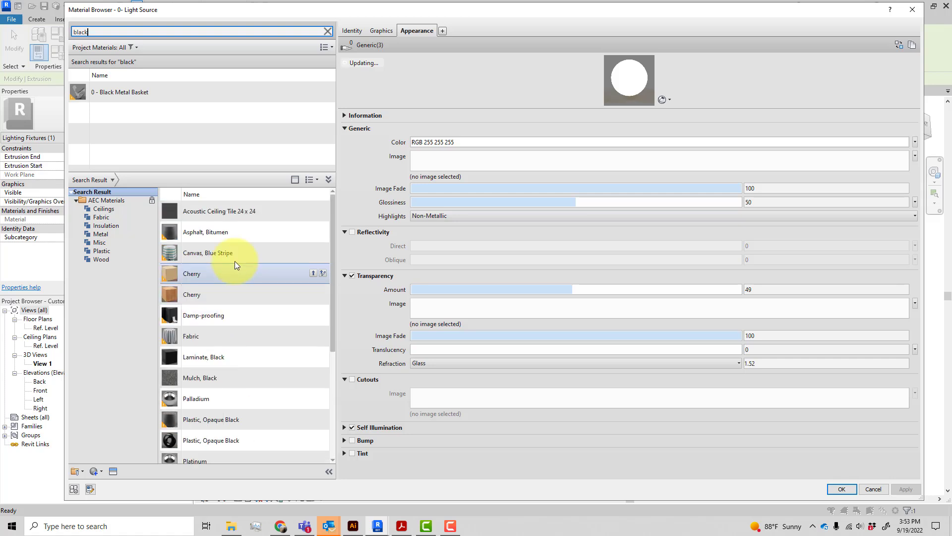
pyautogui.click(96, 234)
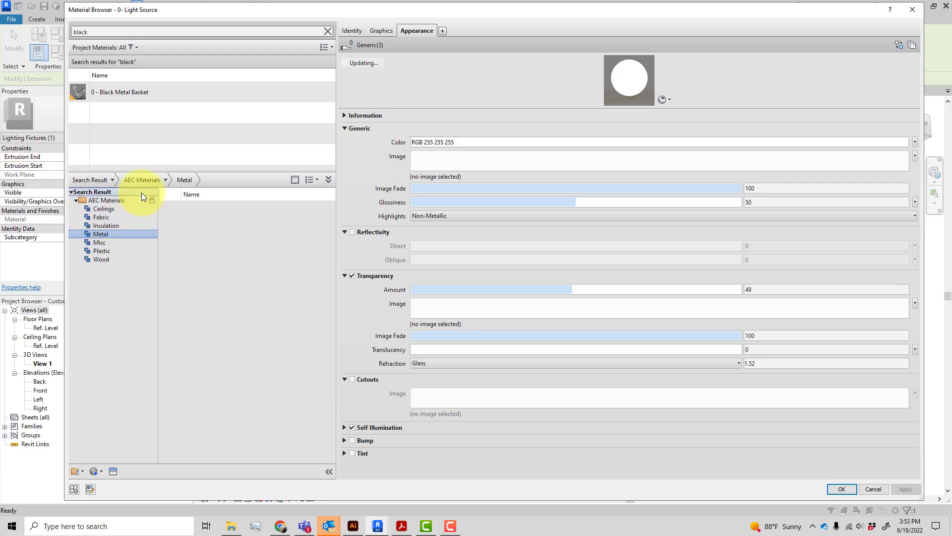
pyautogui.press('Escape')
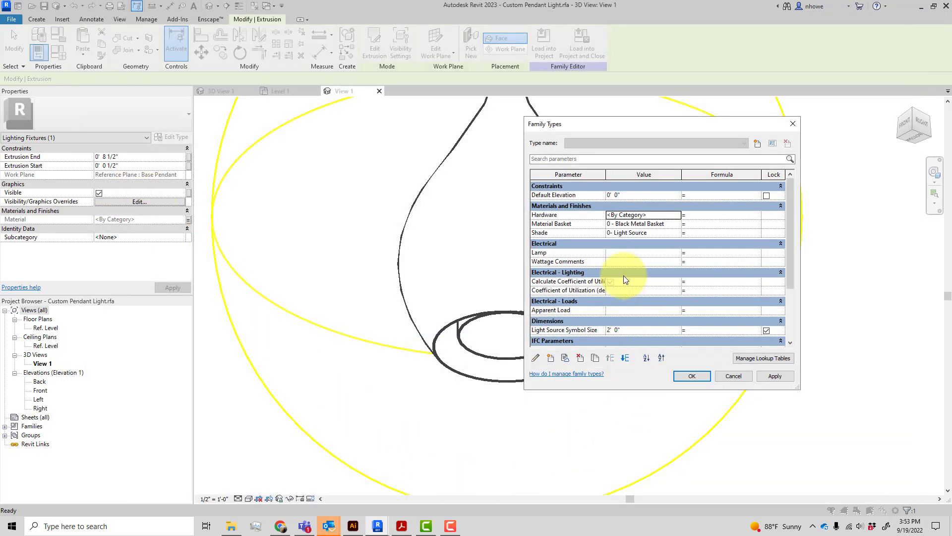
# - For the Hardware parameter, browse the AEC metal materials and add Steel, Paint Finish, Dark Gray to the document for editing
pyautogui.click(678, 215)
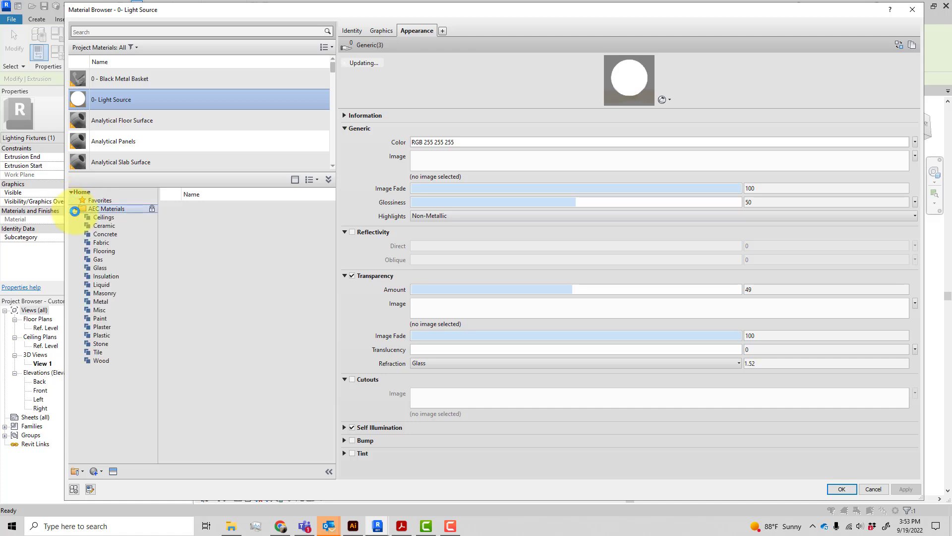
pyautogui.click(111, 302)
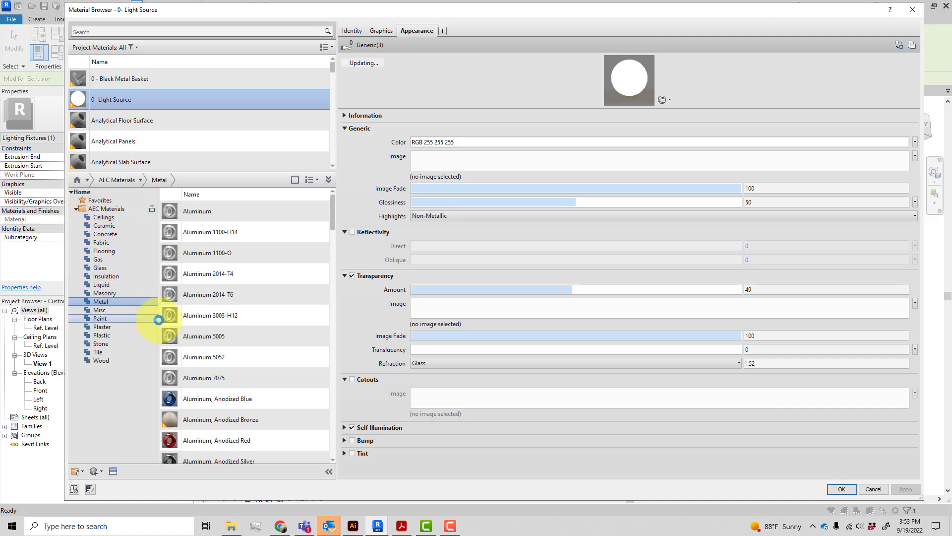
pyautogui.scroll(-1, 272, 340)
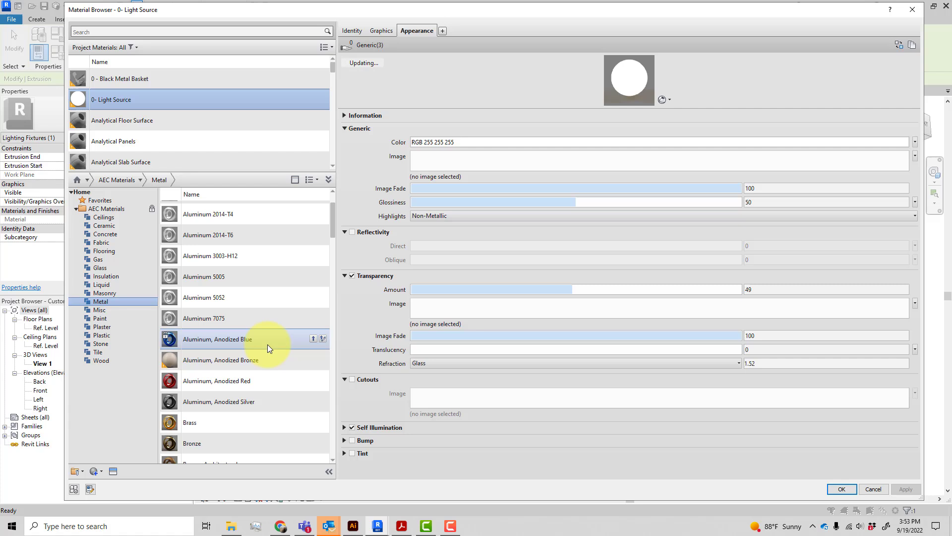
pyautogui.click(249, 401)
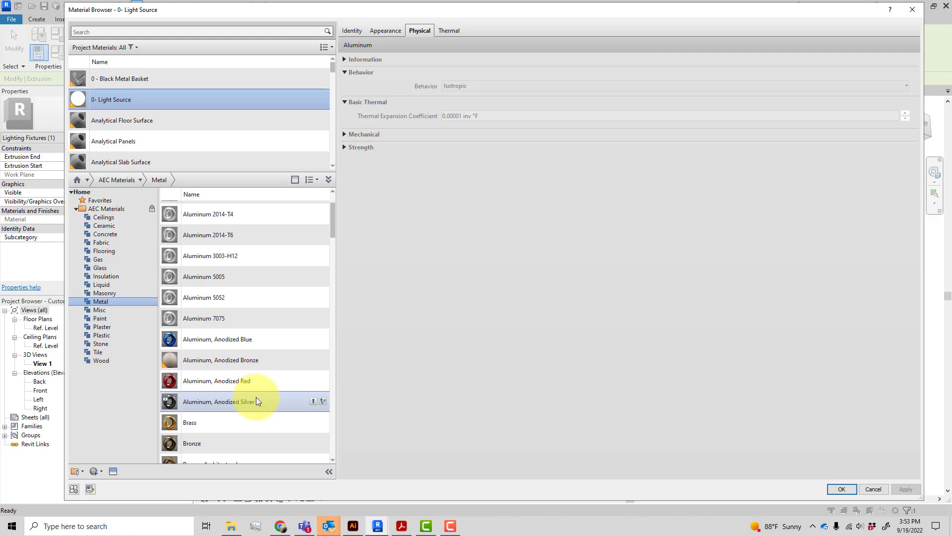
pyautogui.scroll(-7, 256, 397)
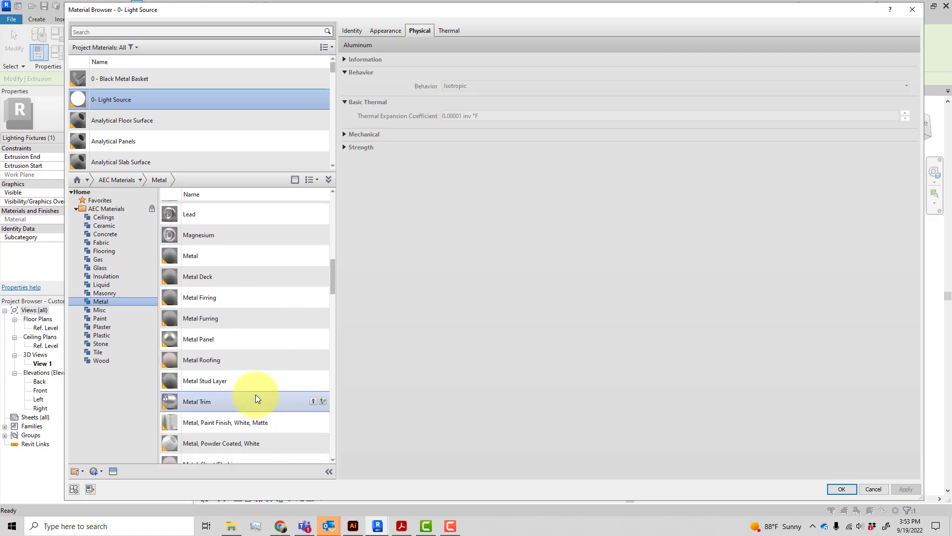
pyautogui.scroll(-4, 255, 395)
pyautogui.scroll(-4, 255, 393)
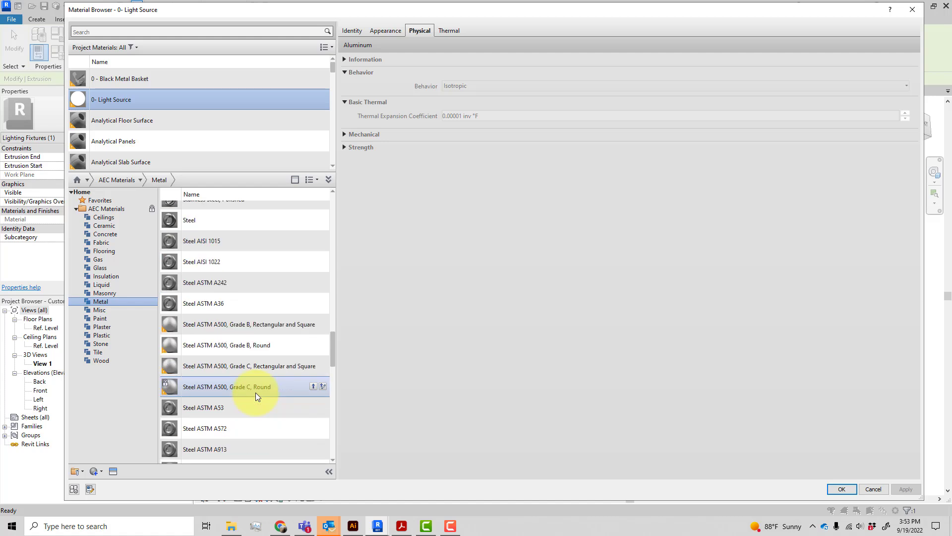
pyautogui.scroll(-10, 255, 393)
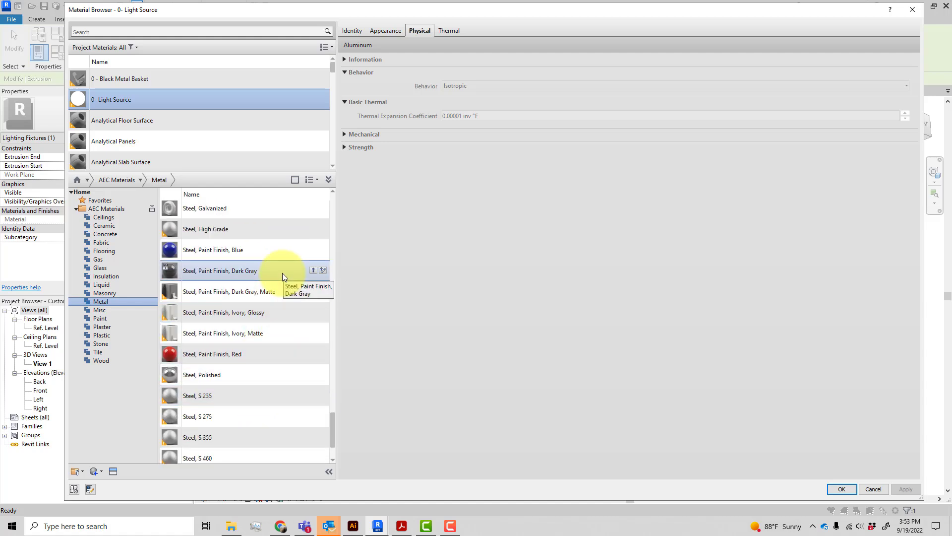
pyautogui.click(323, 270)
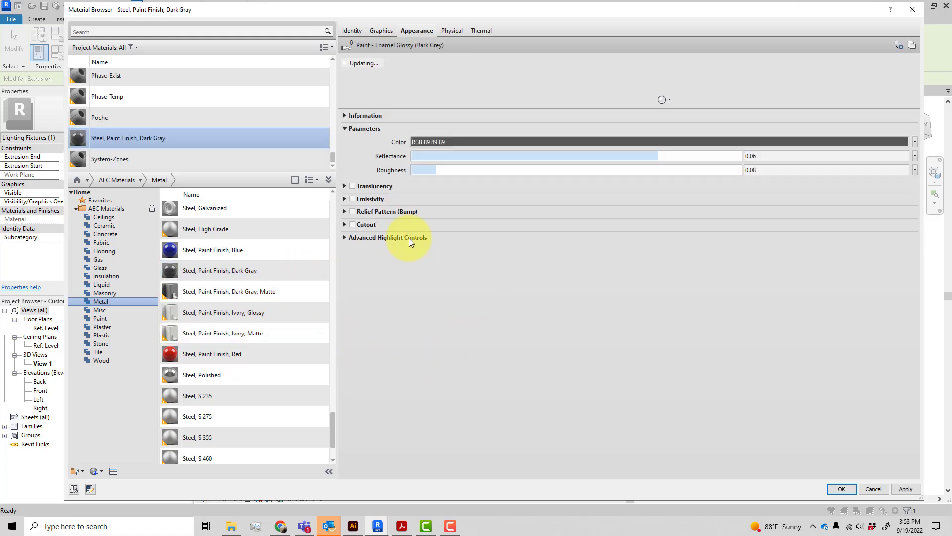
# - Darken the dark gray steel's appearance color to RGB 54 54 54 and assign the material to the Hardware parameter
pyautogui.click(476, 140)
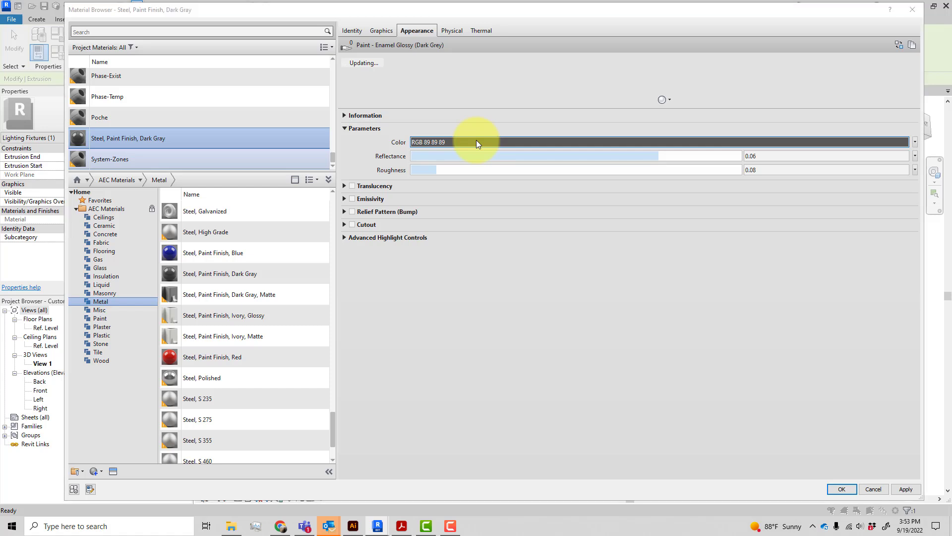
pyautogui.moveTo(598, 252); pyautogui.dragTo(606, 252)
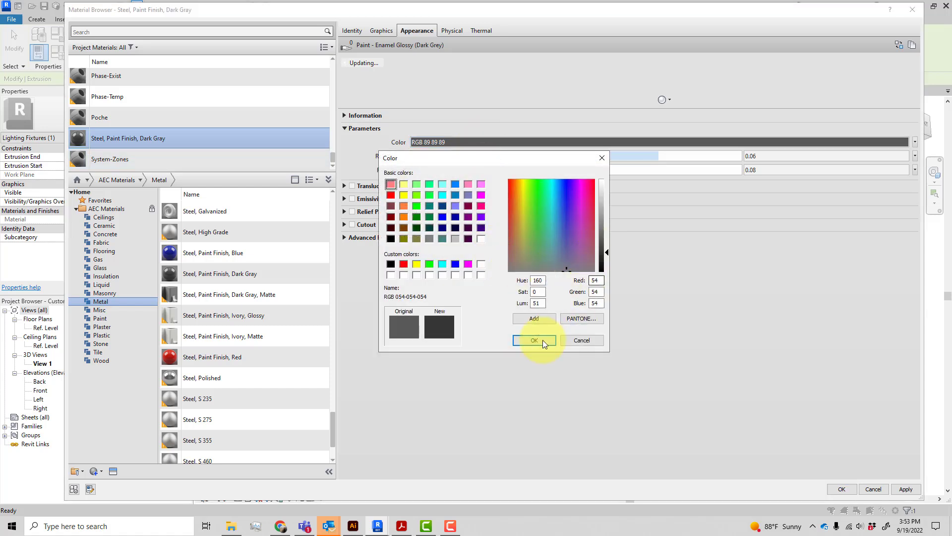
pyautogui.click(538, 341)
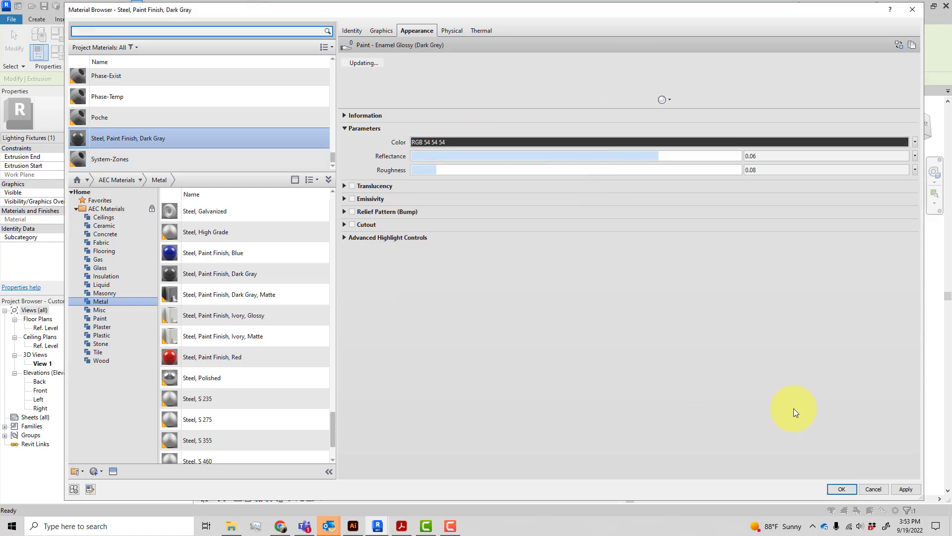
pyautogui.click(842, 489)
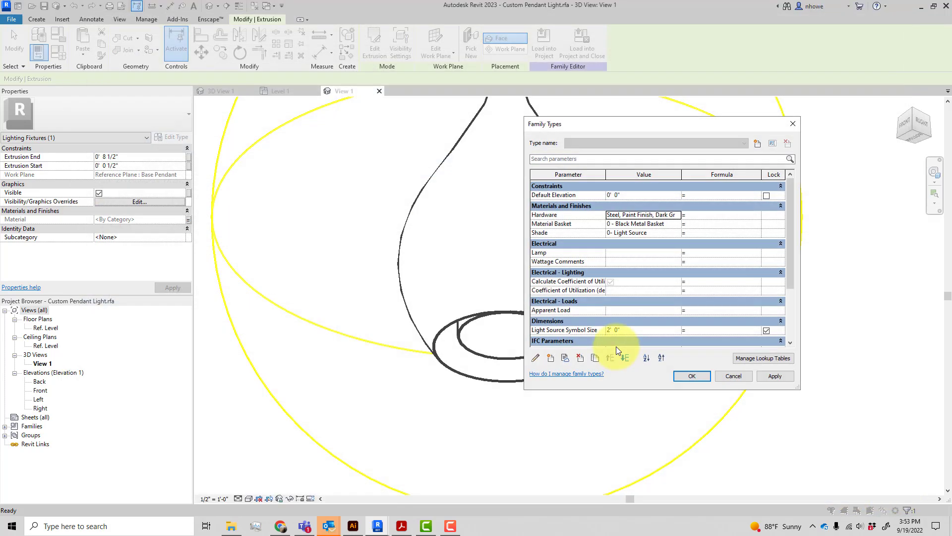
# - Apply the family types changes and load the family into the project, overwriting the existing version and its parameter values
pyautogui.click(782, 377)
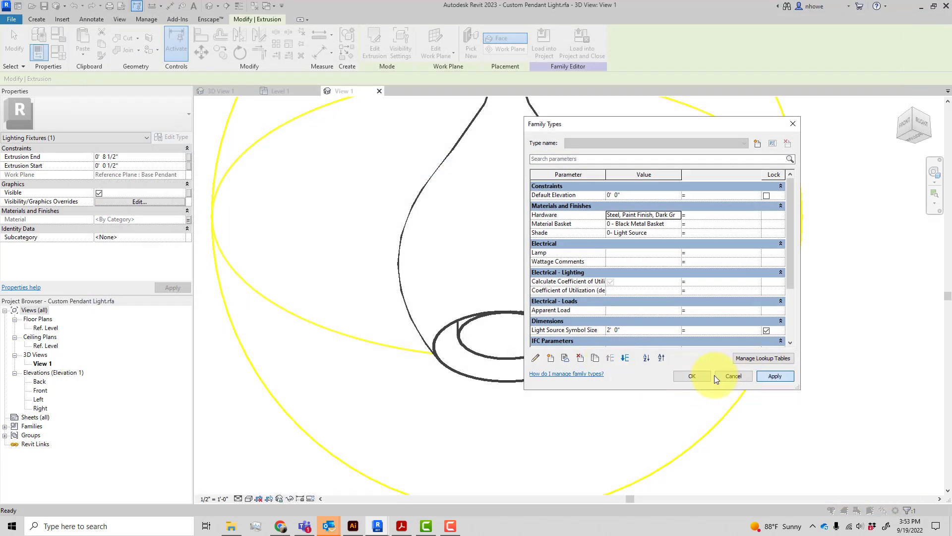
pyautogui.click(706, 376)
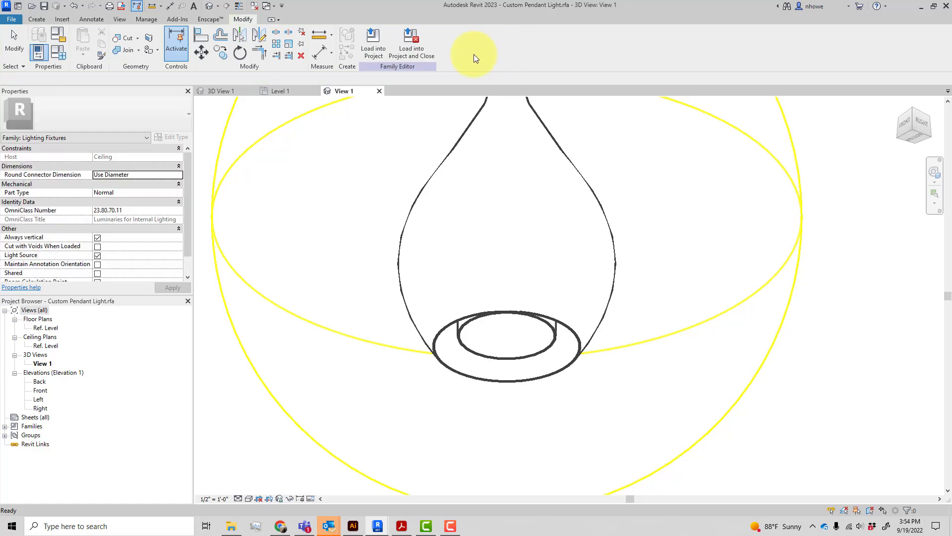
pyautogui.click(368, 49)
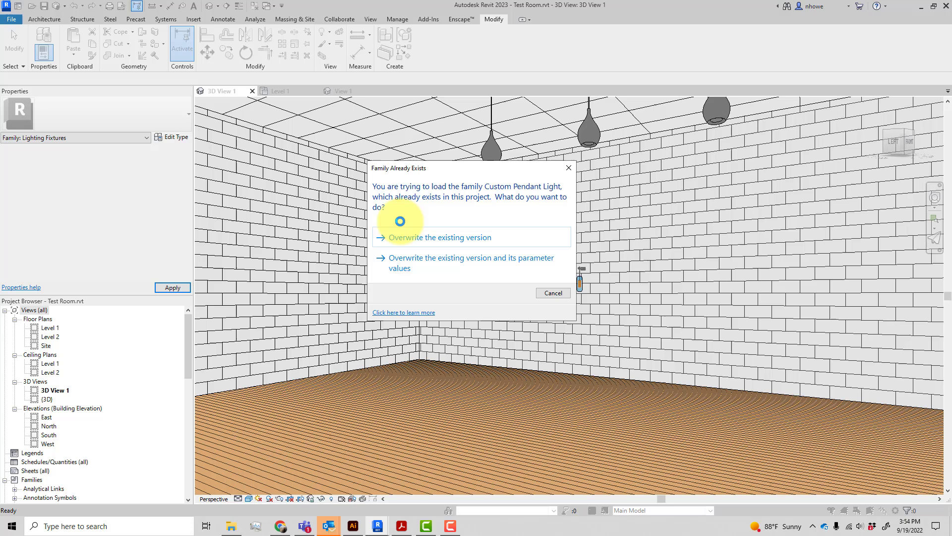
pyautogui.click(418, 260)
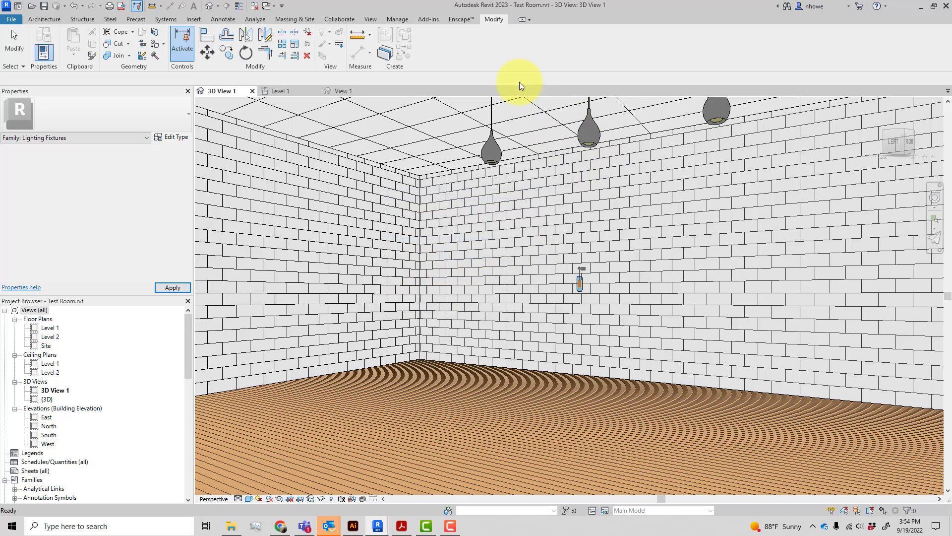
# - Close the running Enscape window and restart the Enscape rendering of 3D View 1
pyautogui.click(463, 19)
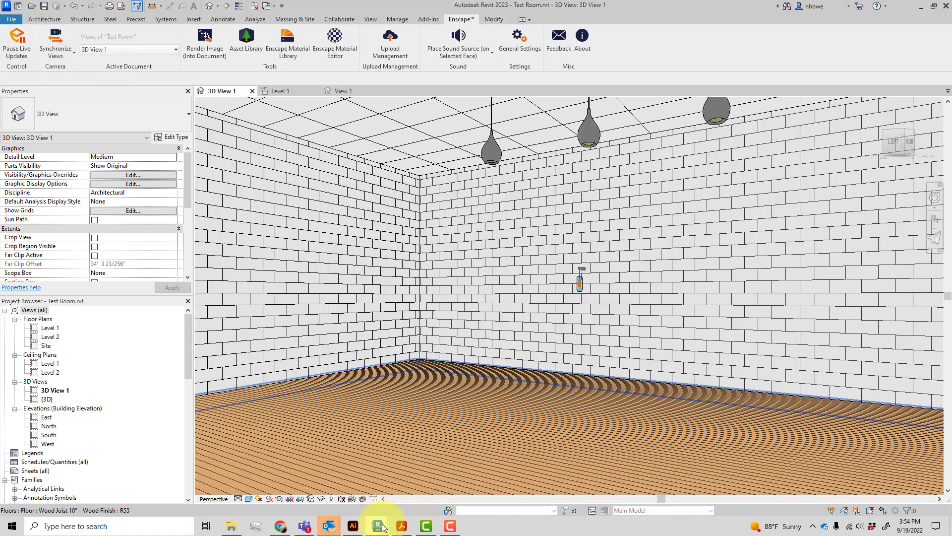
pyautogui.moveTo(377, 523)
pyautogui.click(480, 452)
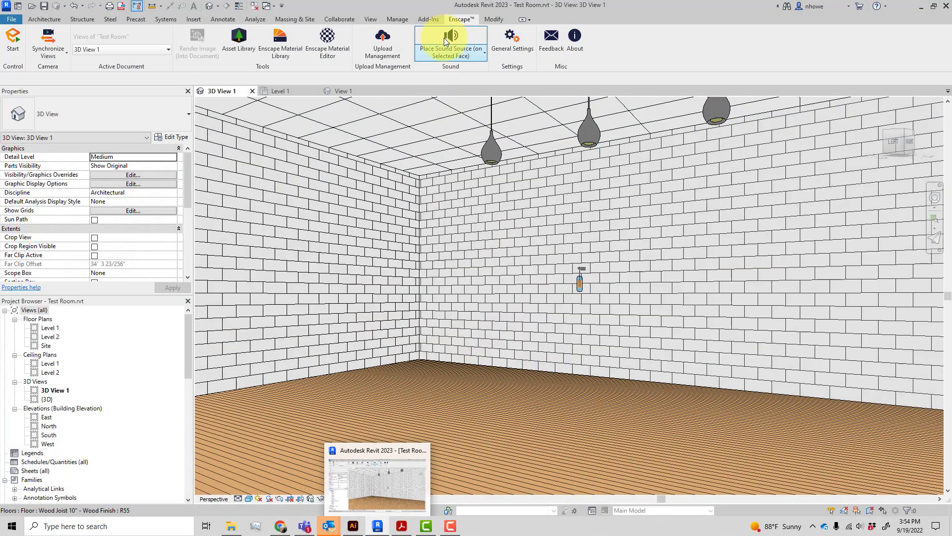
pyautogui.click(13, 42)
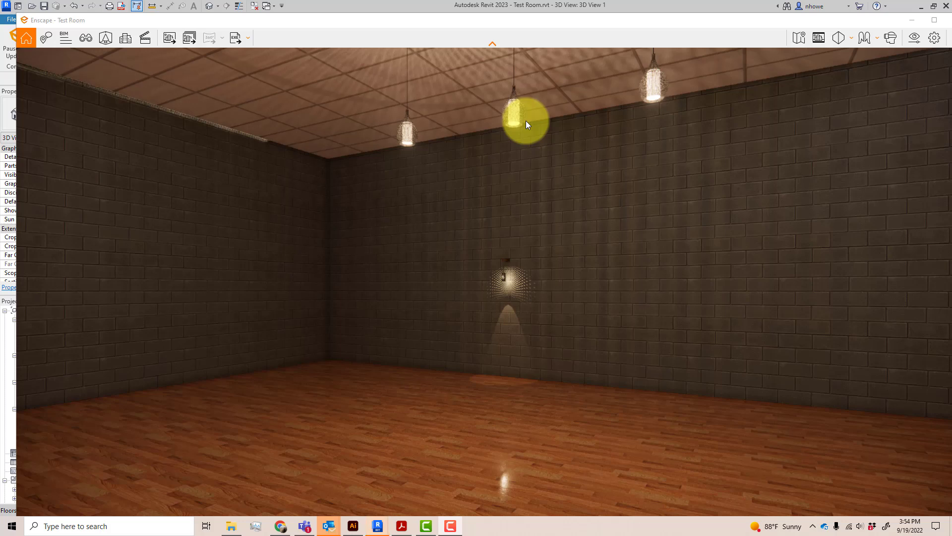
# - Examine the pendant lights' baskets and glowing shades up close in the Enscape rendering, and return to the Revit project
pyautogui.press('w')
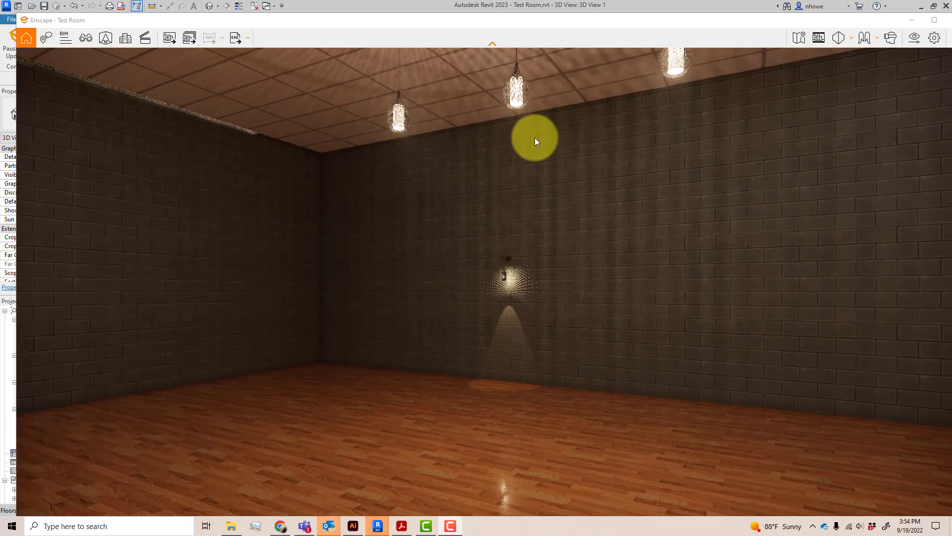
pyautogui.press('e')
pyautogui.press('w')
pyautogui.press('e')
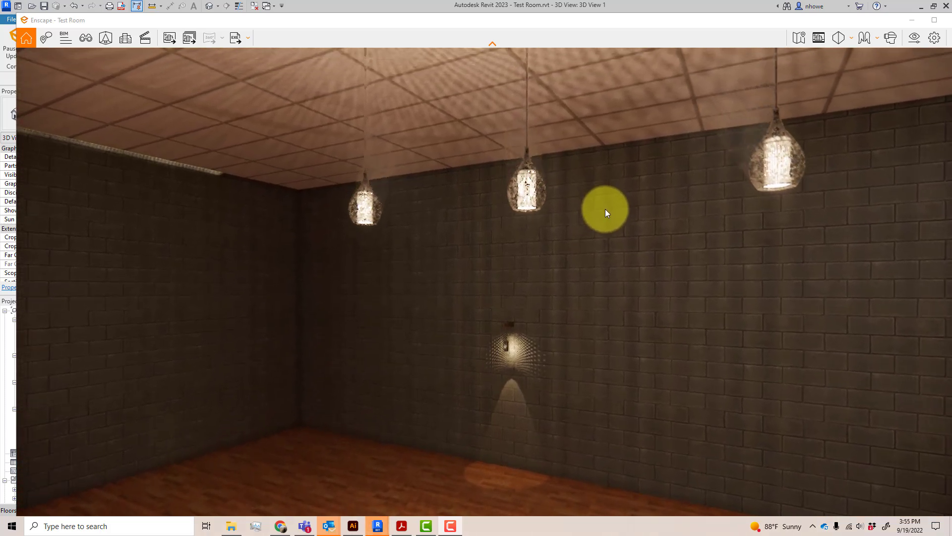
pyautogui.press('w')
pyautogui.press('e')
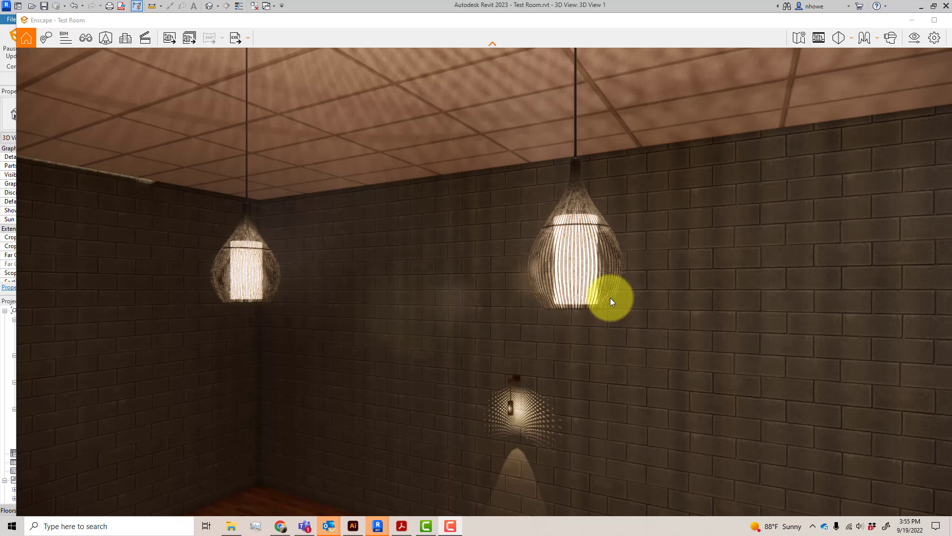
pyautogui.press('w')
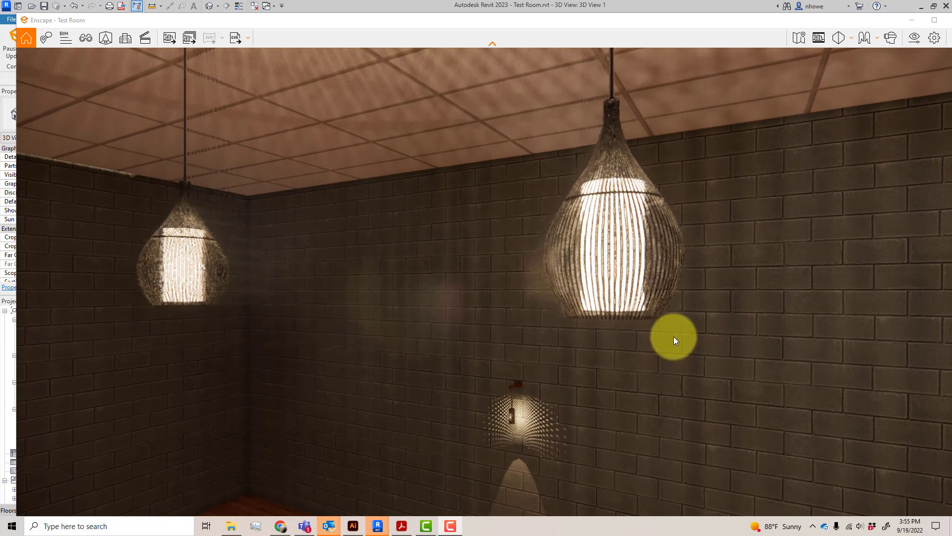
pyautogui.scroll(1, 677, 338)
pyautogui.moveTo(702, 323); pyautogui.dragTo(664, 317)
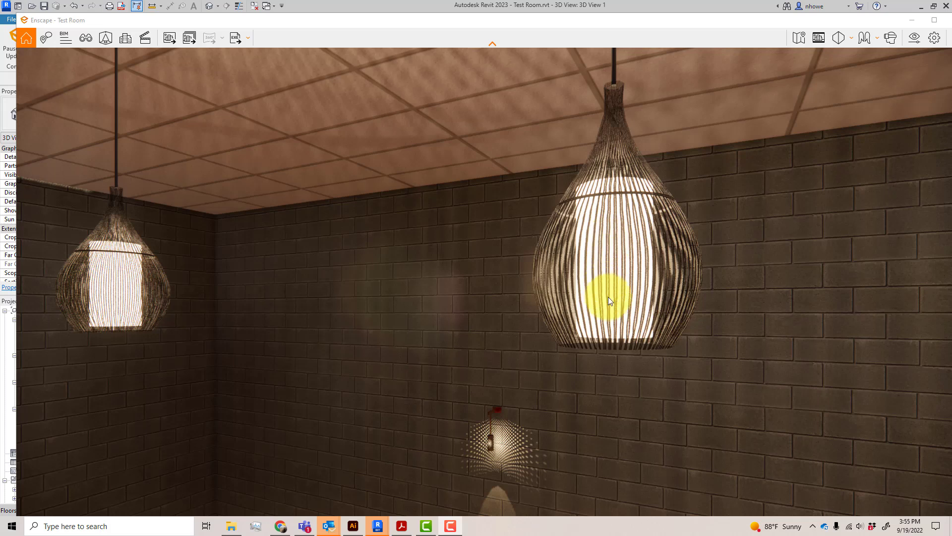
pyautogui.moveTo(619, 328); pyautogui.dragTo(619, 329)
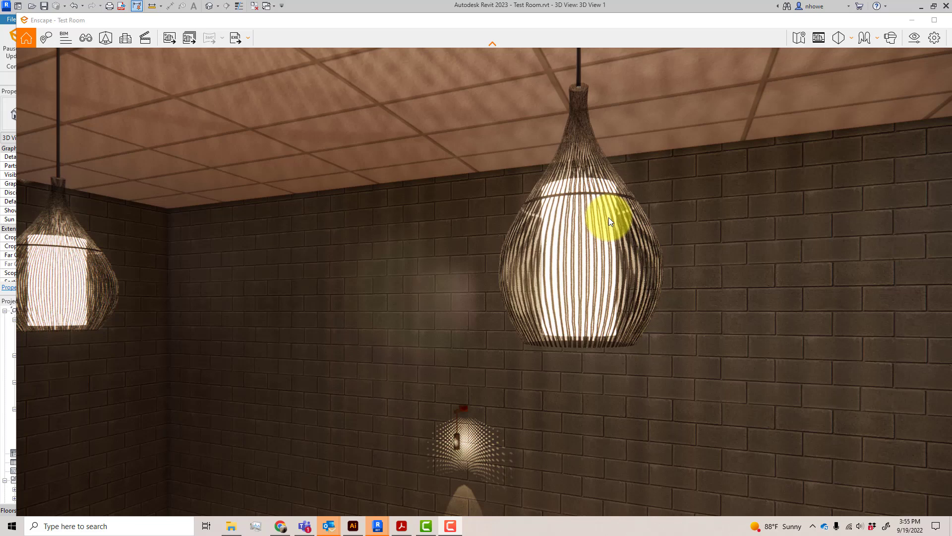
pyautogui.scroll(-5, 621, 240)
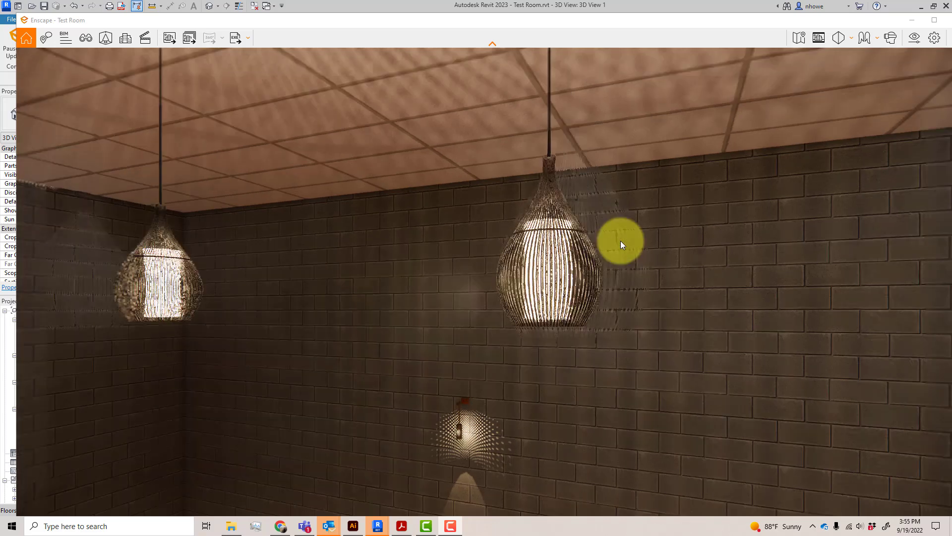
pyautogui.scroll(5, 579, 282)
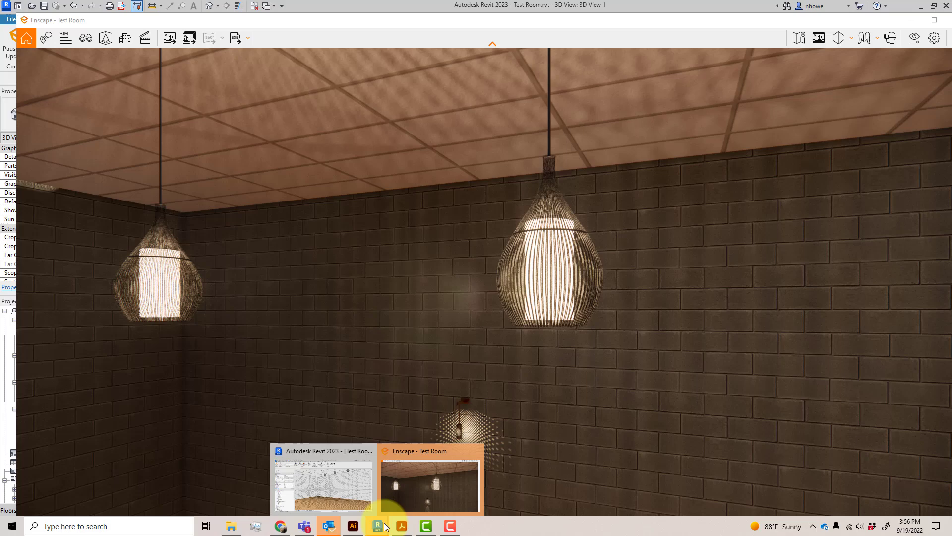
pyautogui.click(353, 497)
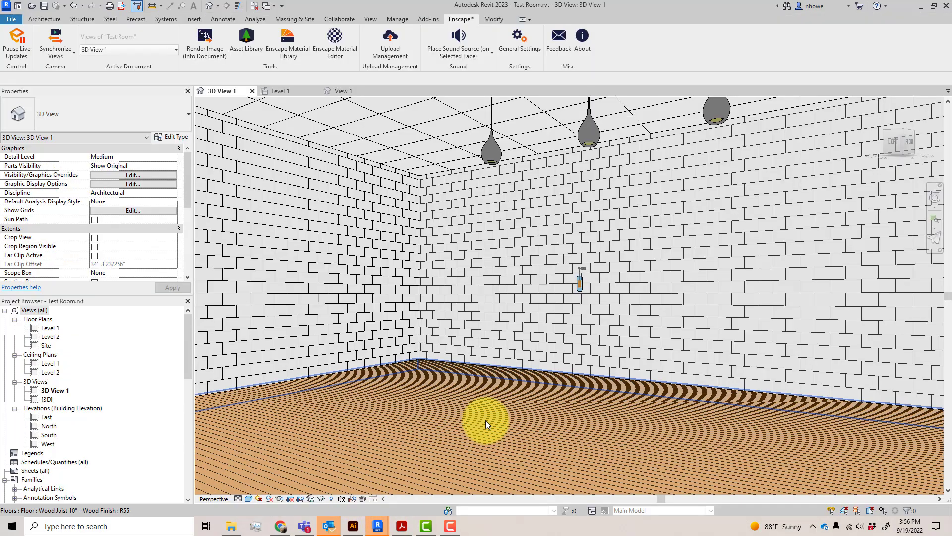
# - Switch from the project to the Custom Pendant Light family and open its Front elevation view
pyautogui.click(499, 159)
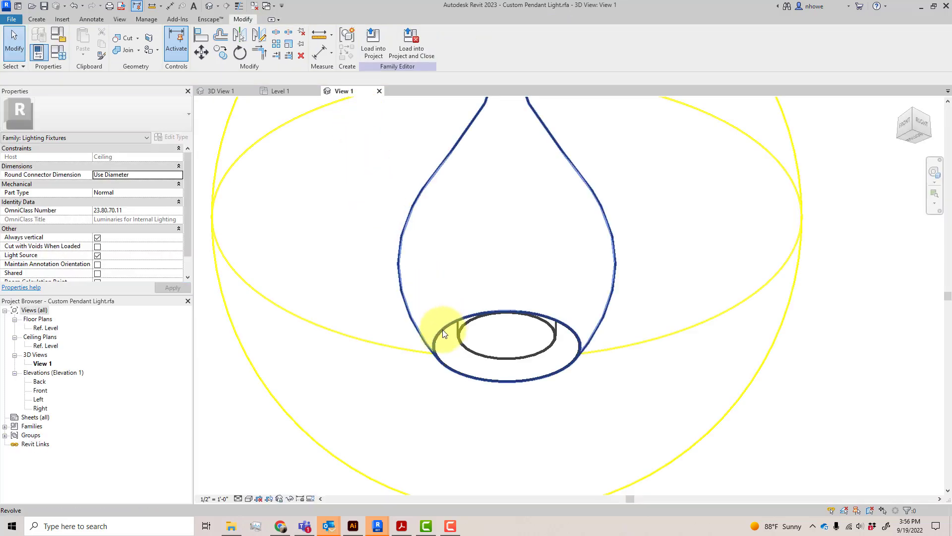
pyautogui.click(442, 329)
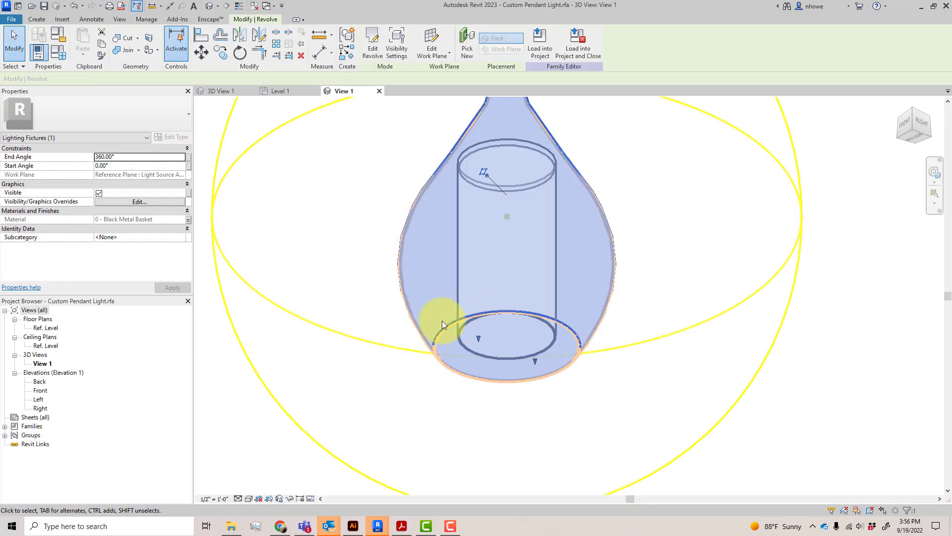
pyautogui.doubleClick(39, 400)
pyautogui.click(38, 390)
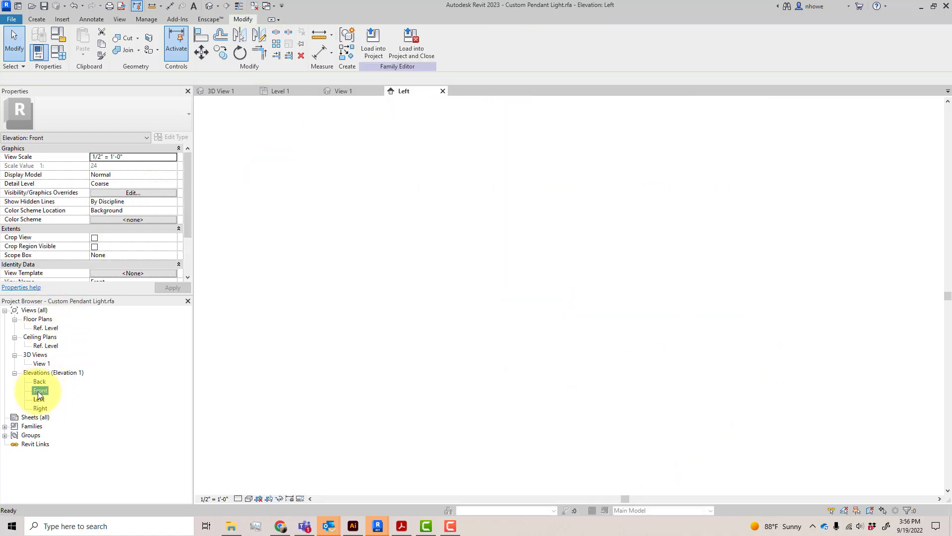
pyautogui.doubleClick(39, 391)
pyautogui.scroll(5, 517, 317)
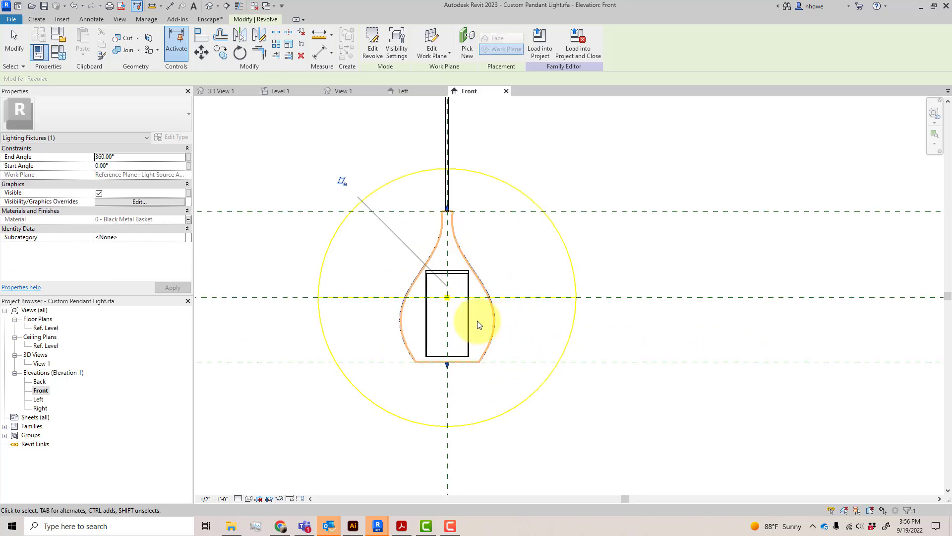
# - Select the void revolve inside the basket and examine its outline against the solid basket profile
pyautogui.scroll(3, 482, 327)
pyautogui.click(548, 330)
pyautogui.scroll(2, 516, 333)
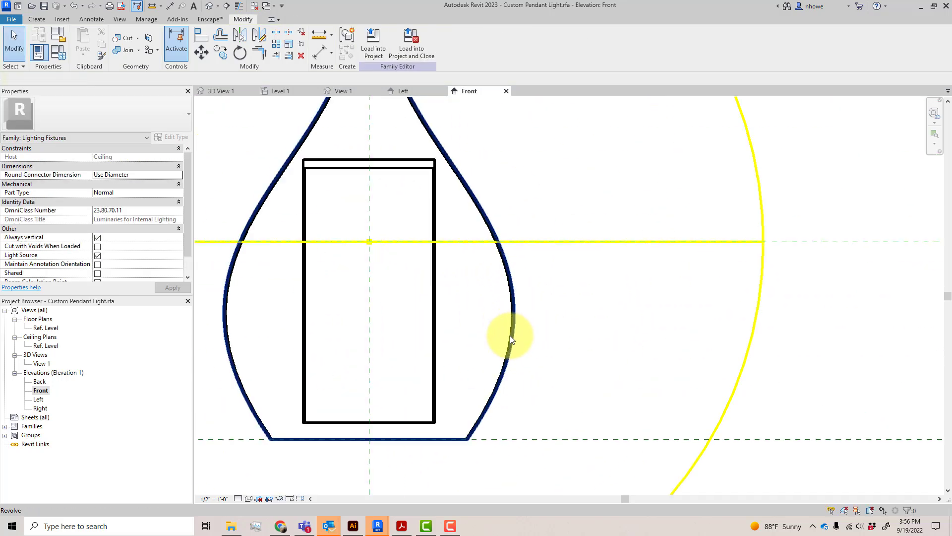
pyautogui.scroll(3, 509, 335)
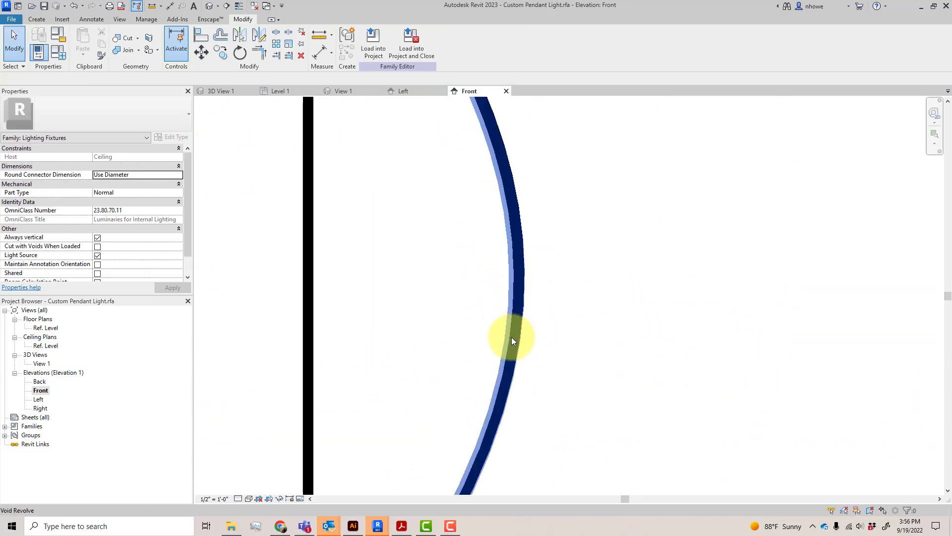
pyautogui.click(544, 340)
pyautogui.scroll(-4, 545, 342)
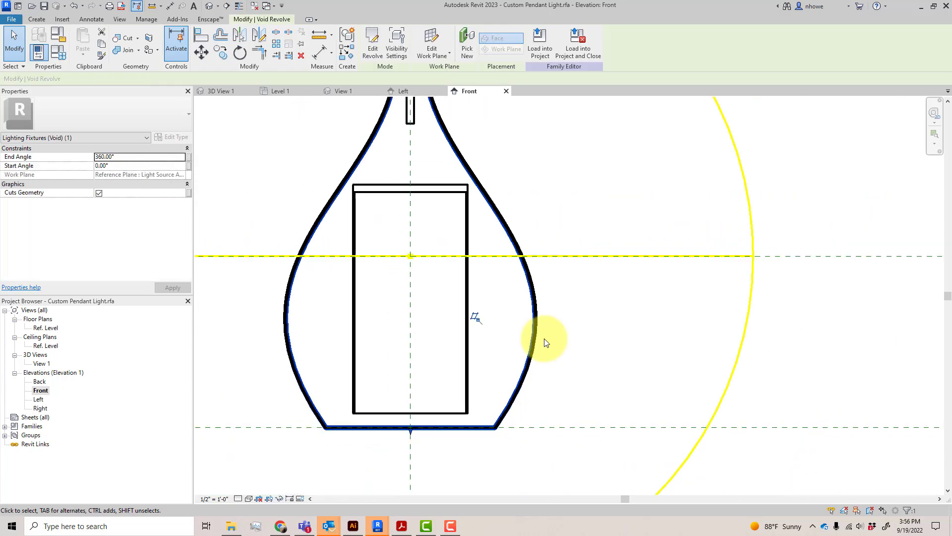
pyautogui.scroll(-2, 545, 342)
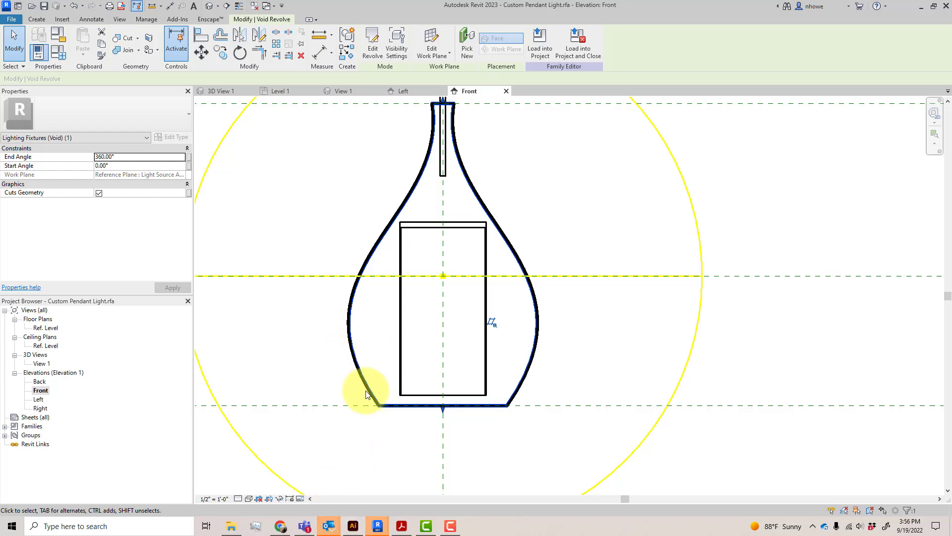
# - Open the void revolve's sketch, copy its four profile lines, and exit the sketch discarding any changes
pyautogui.press('Escape')
pyautogui.scroll(2, 366, 381)
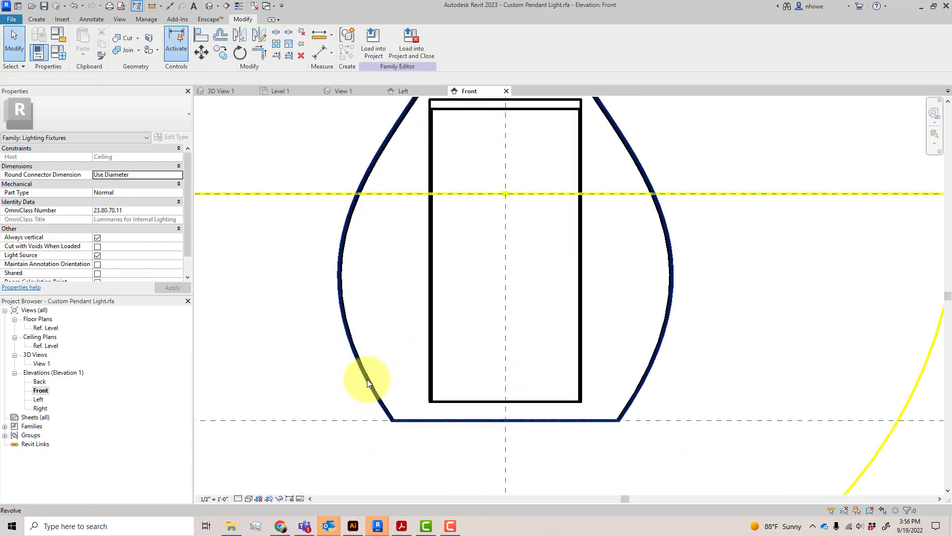
pyautogui.click(366, 382)
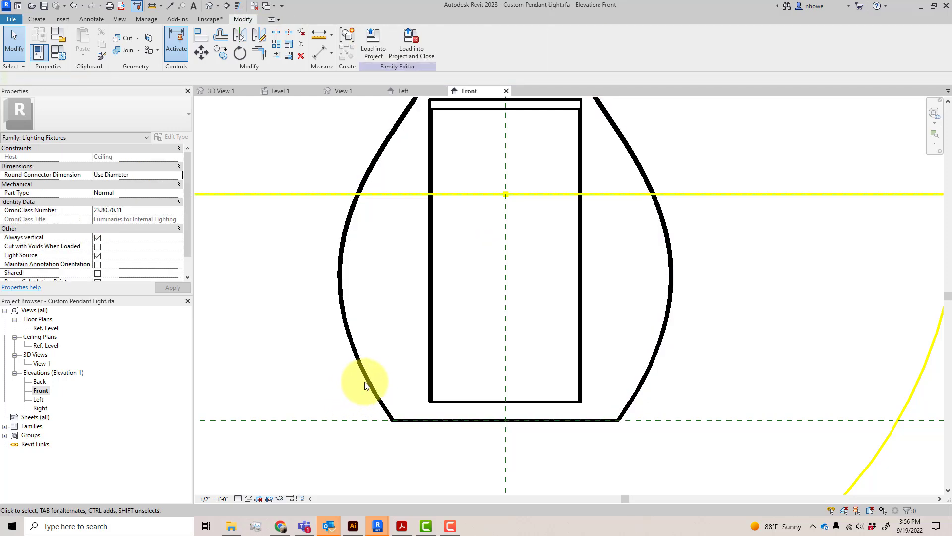
pyautogui.click(365, 380)
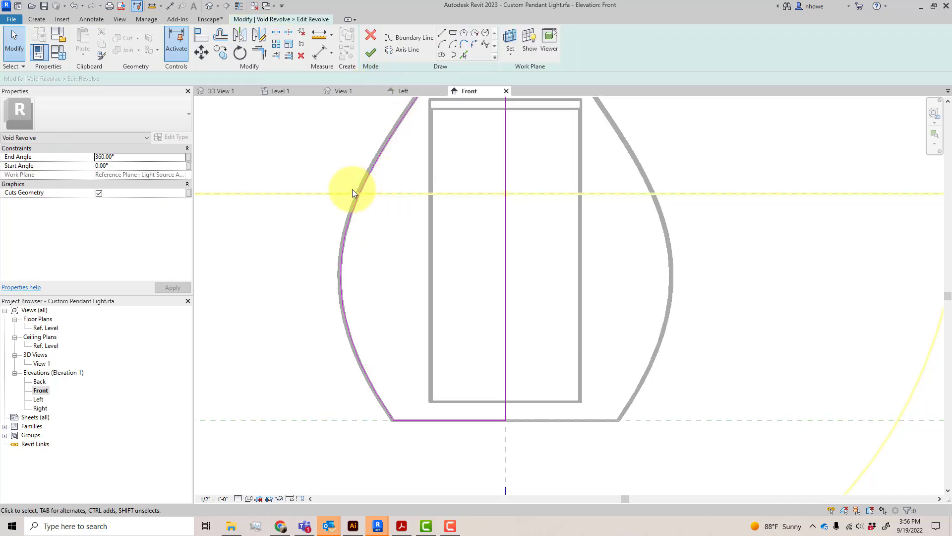
pyautogui.scroll(-4, 385, 251)
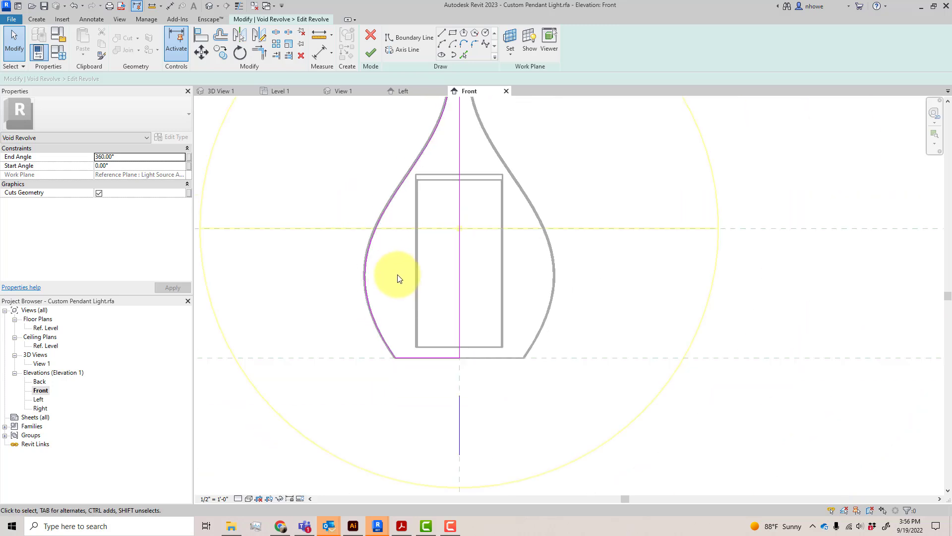
pyautogui.moveTo(323, 468)
pyautogui.mouseDown()
pyautogui.moveTo(476, 230)
pyautogui.moveTo(528, 109)
pyautogui.mouseUp()
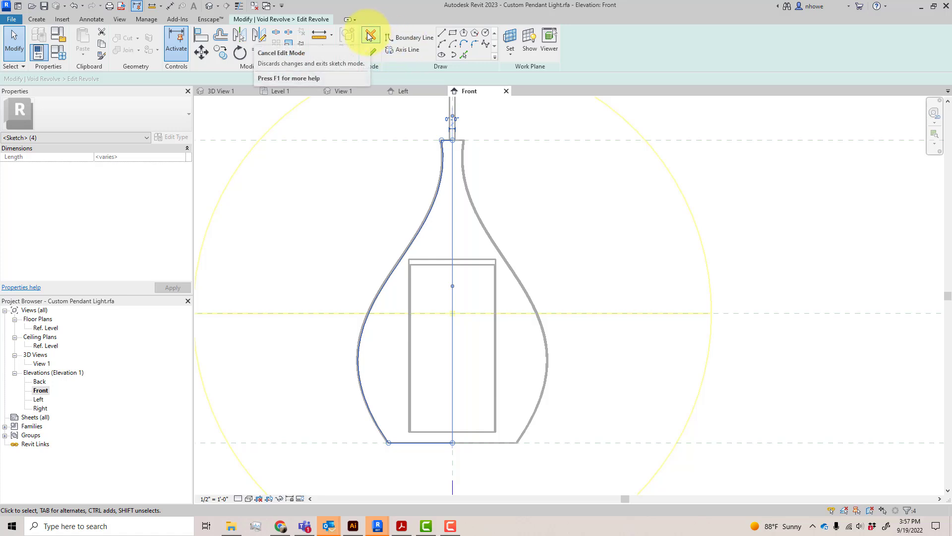
pyautogui.click(370, 35)
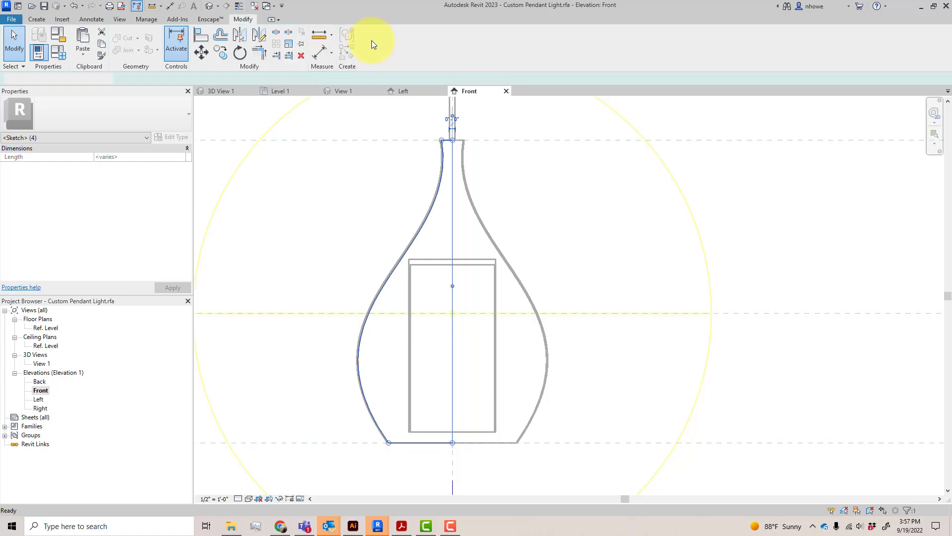
pyautogui.scroll(3, 451, 233)
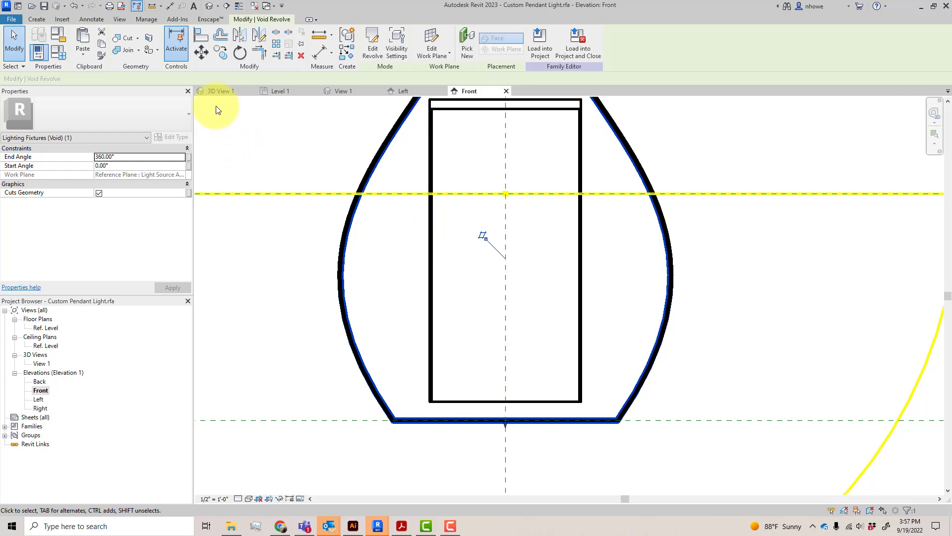
pyautogui.click(81, 53)
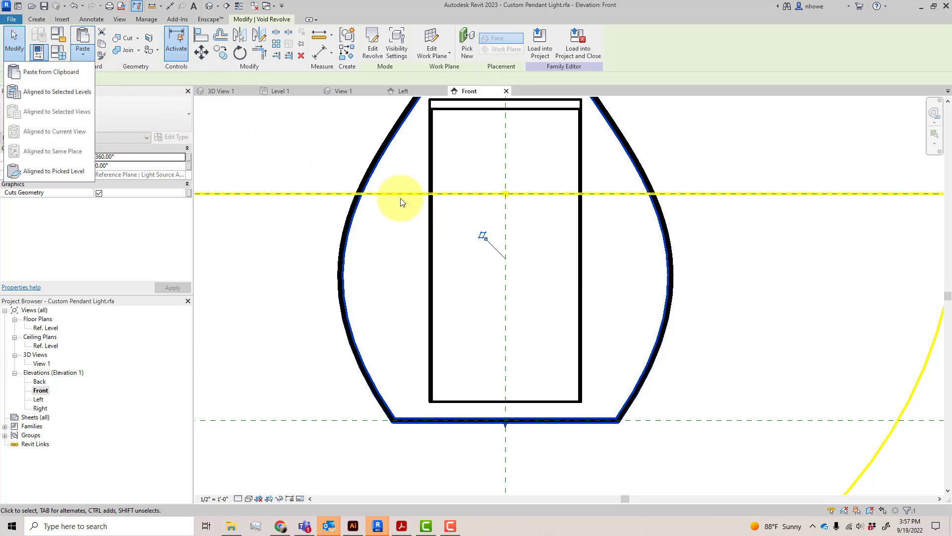
pyautogui.click(516, 252)
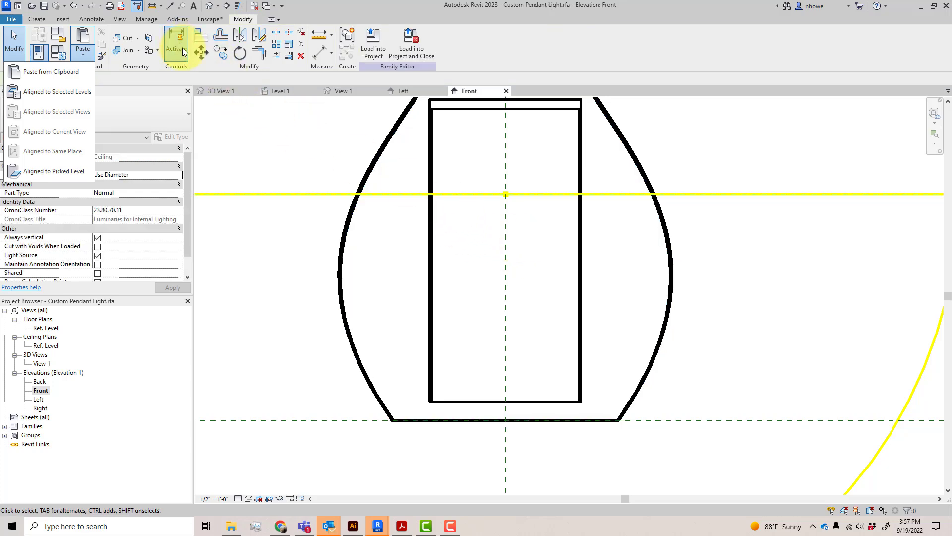
pyautogui.click(485, 241)
pyautogui.rightClick(485, 241)
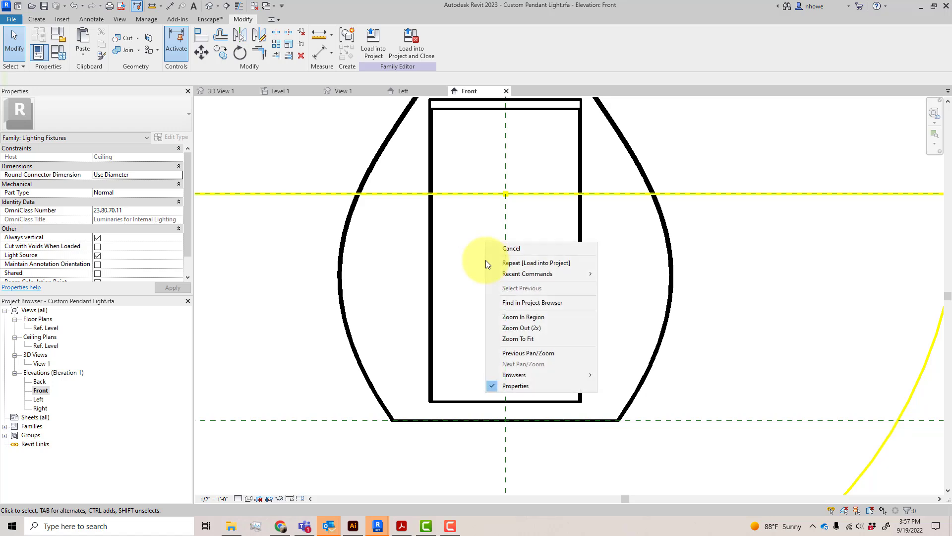
pyautogui.press('Escape')
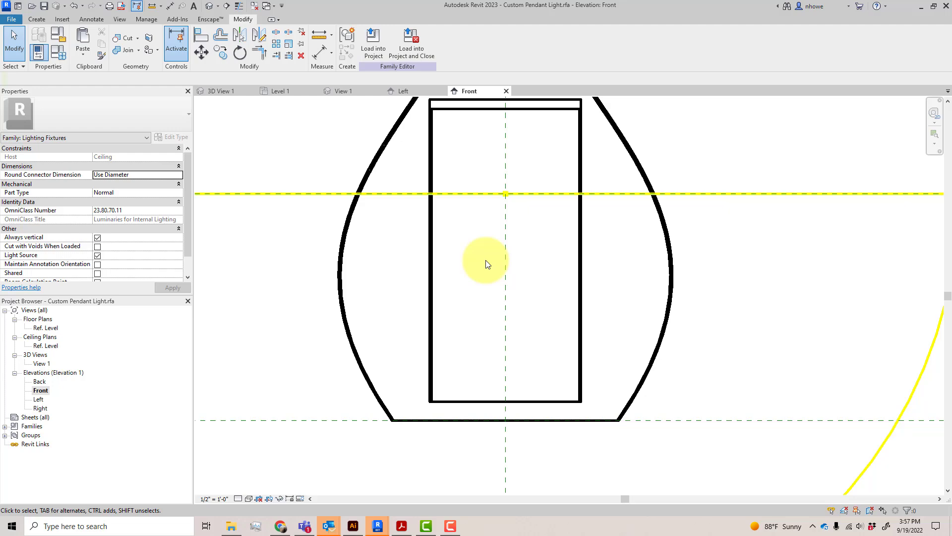
pyautogui.scroll(-5, 488, 352)
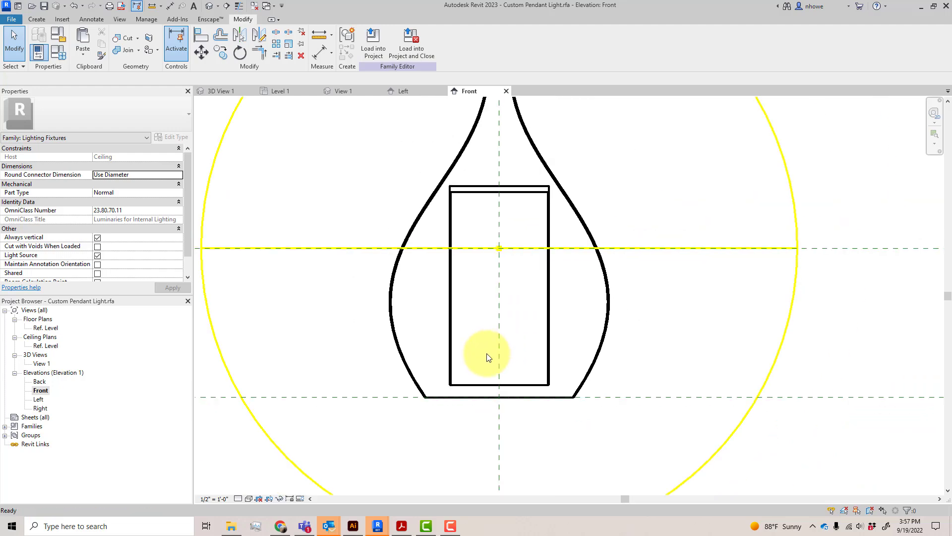
pyautogui.scroll(4, 486, 357)
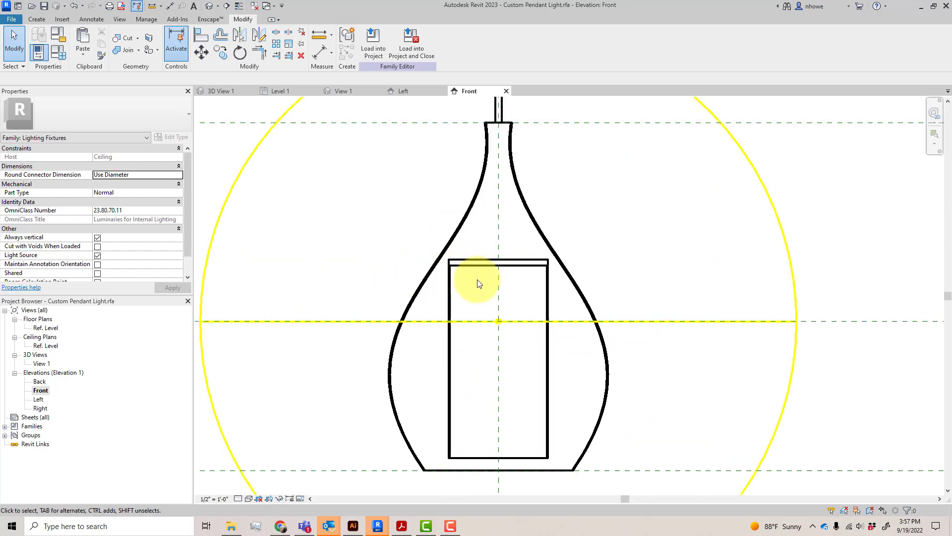
pyautogui.scroll(-4, 477, 278)
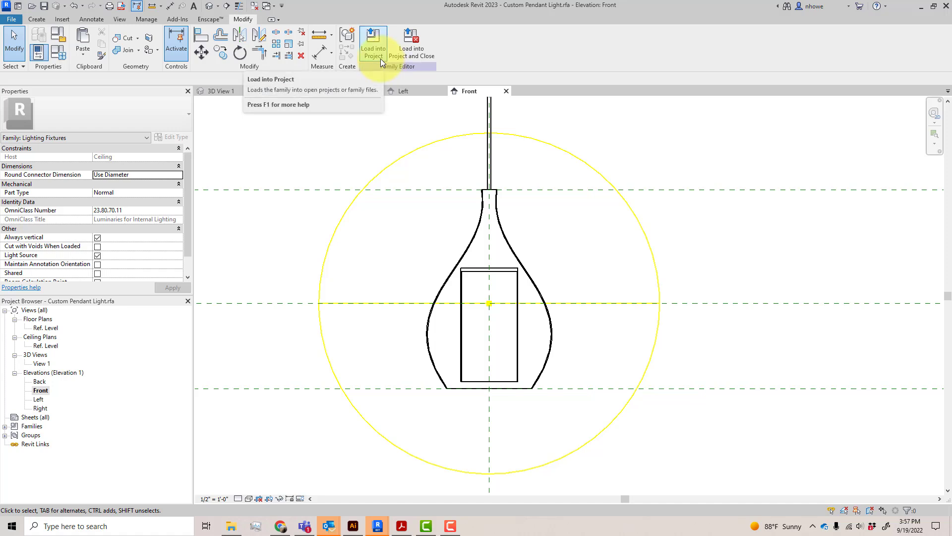
# - Load the family into the project and close it, saving over the existing Custom Pendant Light.rfa file
pyautogui.click(409, 58)
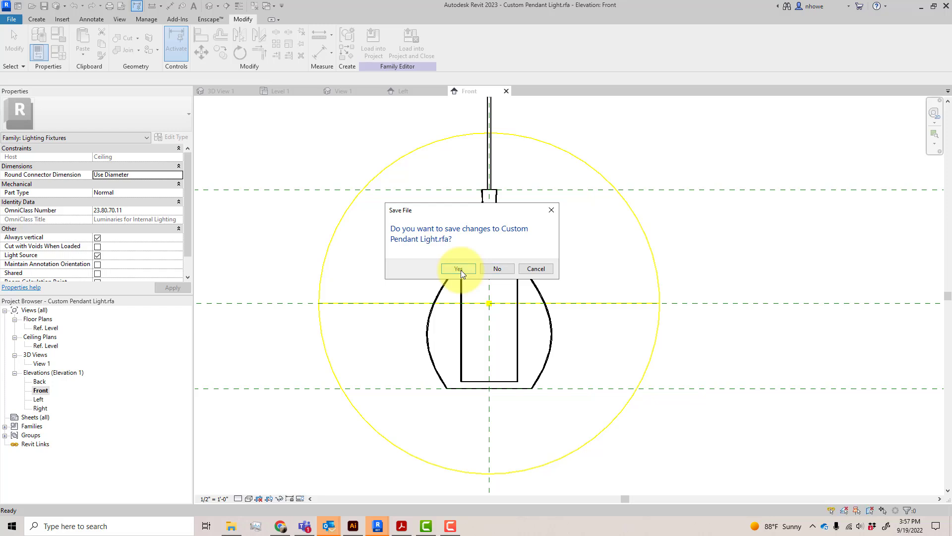
pyautogui.click(460, 270)
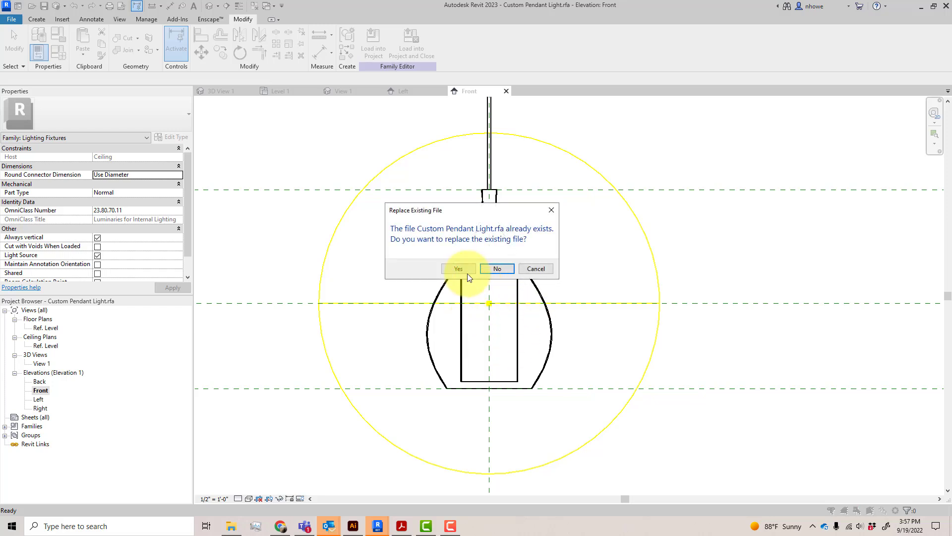
pyautogui.click(458, 269)
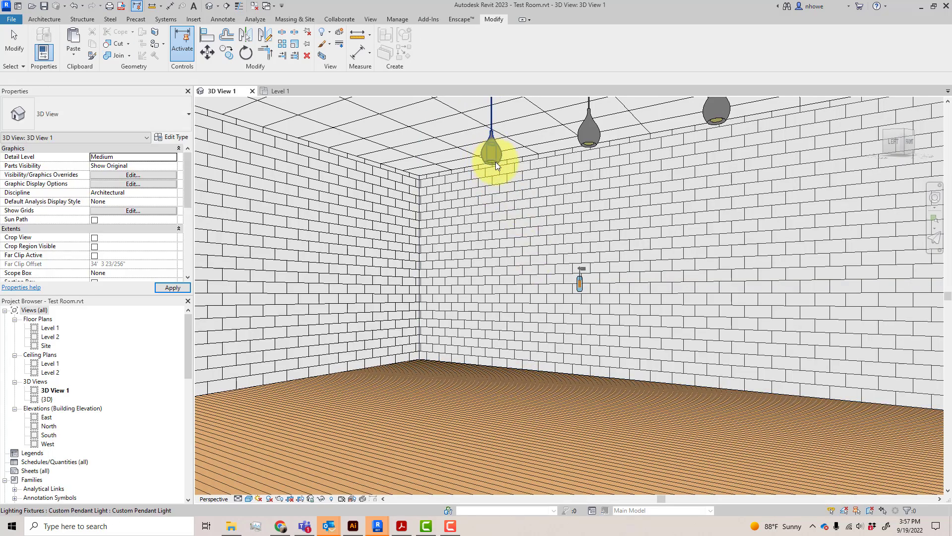
# - Open the material of the Material Basket parameter in the type properties of the pendant light nearest the room corner
pyautogui.click(497, 158)
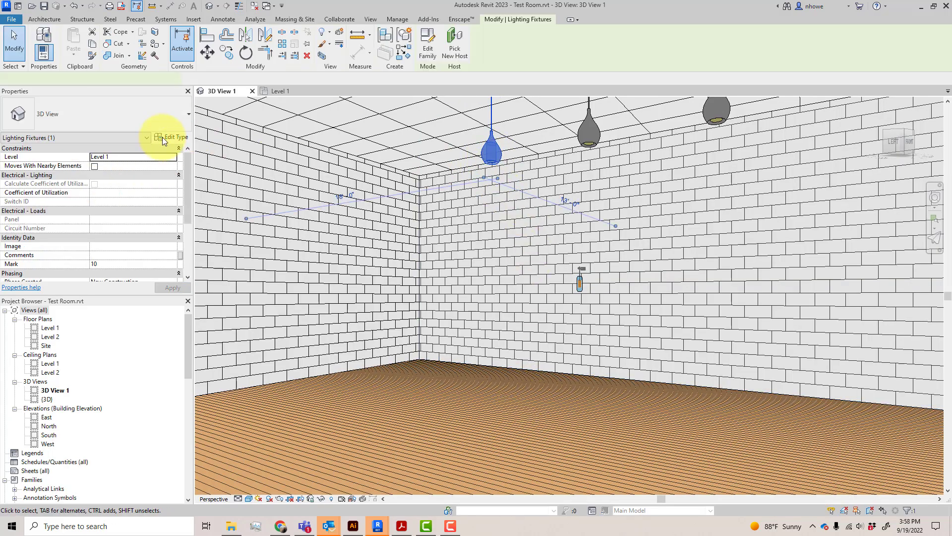
pyautogui.click(174, 137)
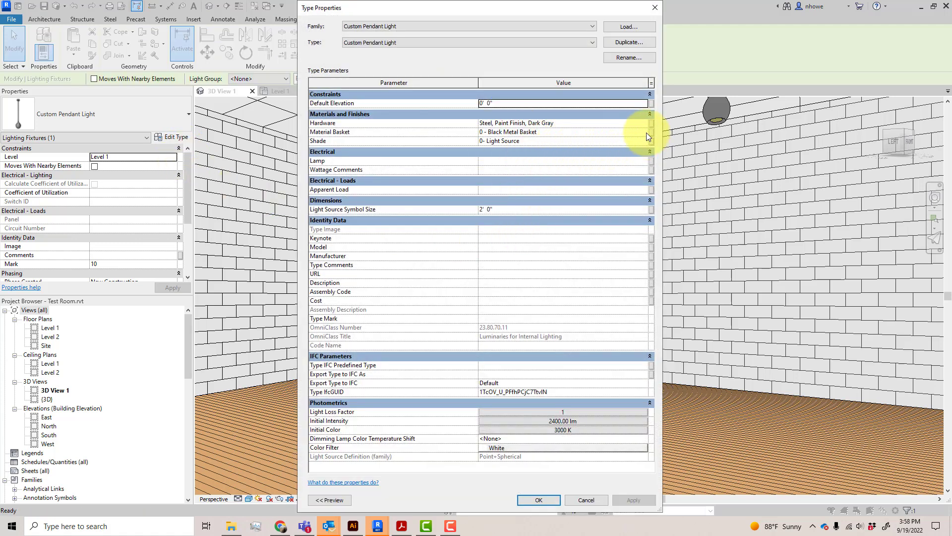
pyautogui.click(647, 132)
pyautogui.click(645, 131)
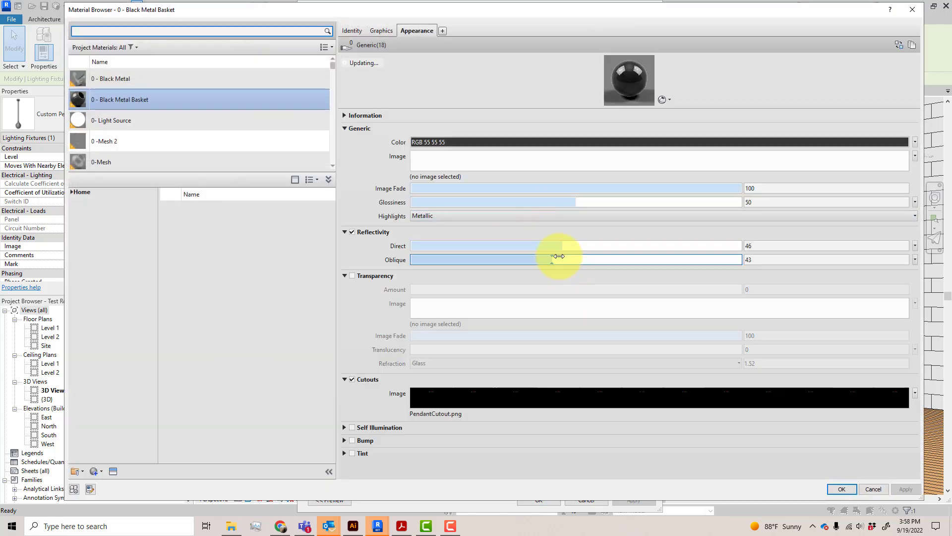
# - Set the Y offset of the PendantCutout.png cutout texture to -7.25" and apply the material and type changes
pyautogui.click(466, 396)
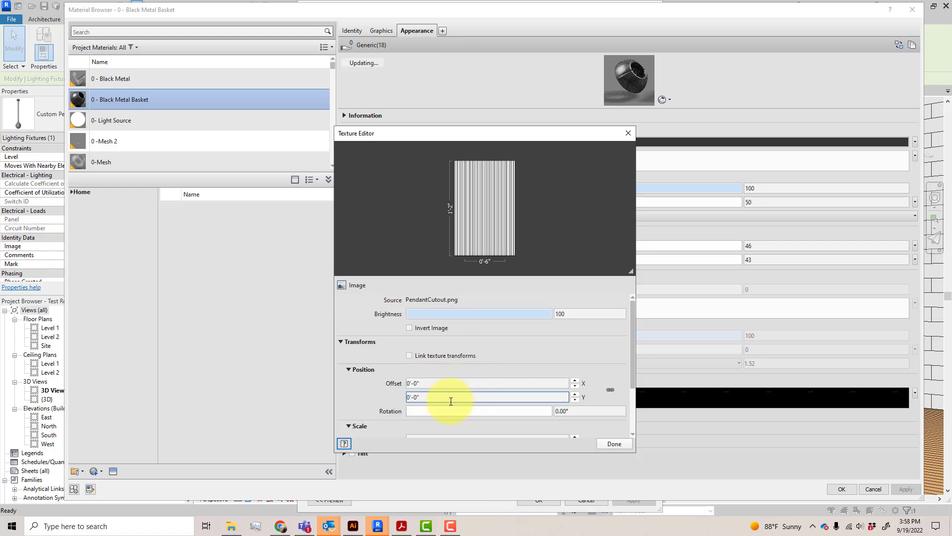
pyautogui.click(423, 397)
pyautogui.click(410, 398)
pyautogui.moveTo(442, 394); pyautogui.dragTo(397, 398)
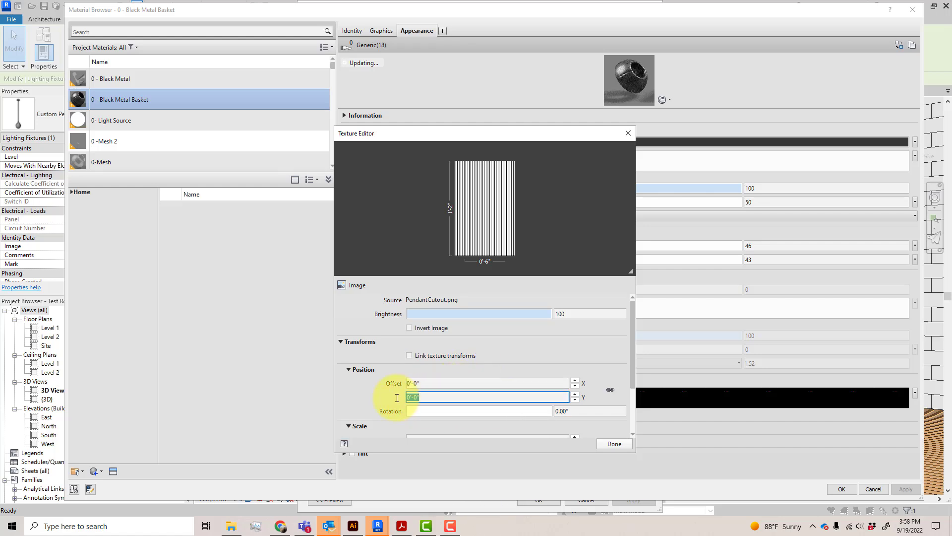
pyautogui.write('-7.25"')
pyautogui.click(470, 385)
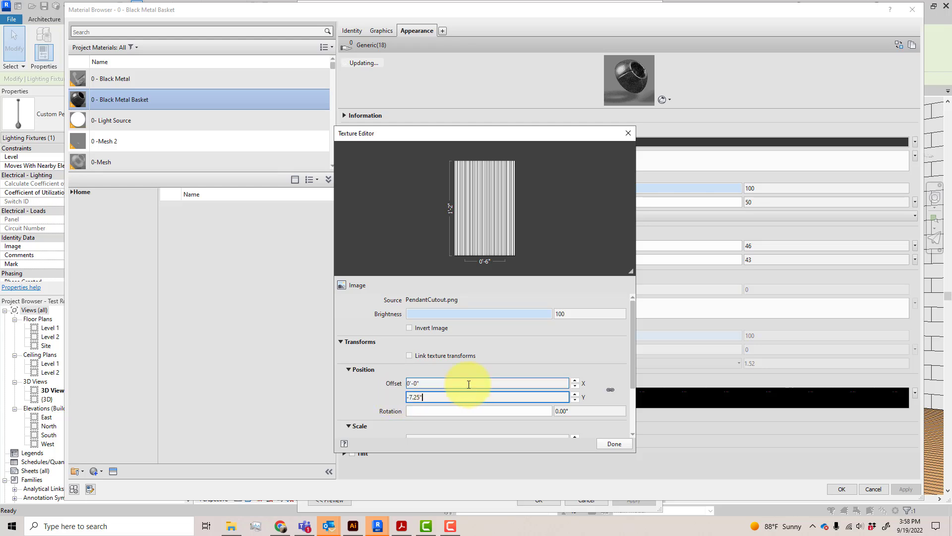
pyautogui.click(622, 443)
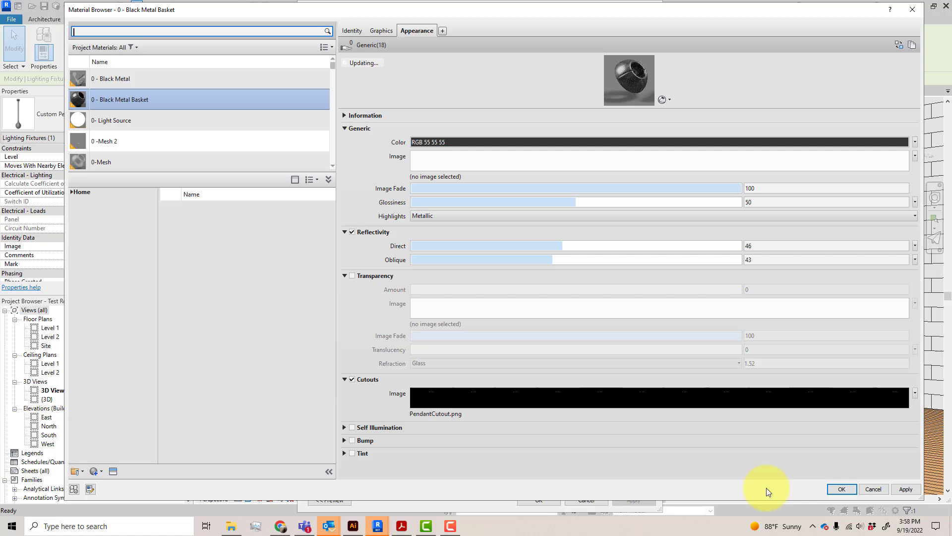
pyautogui.click(846, 489)
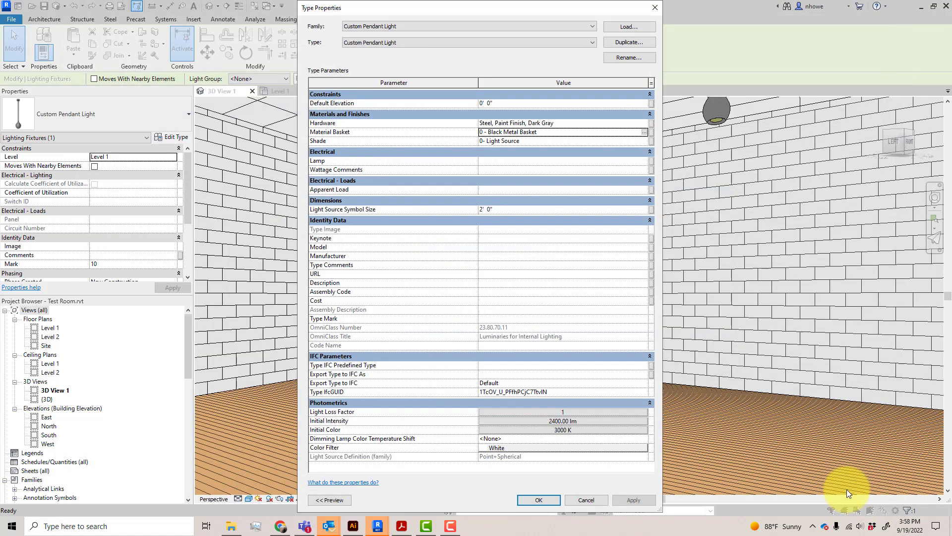
pyautogui.click(627, 498)
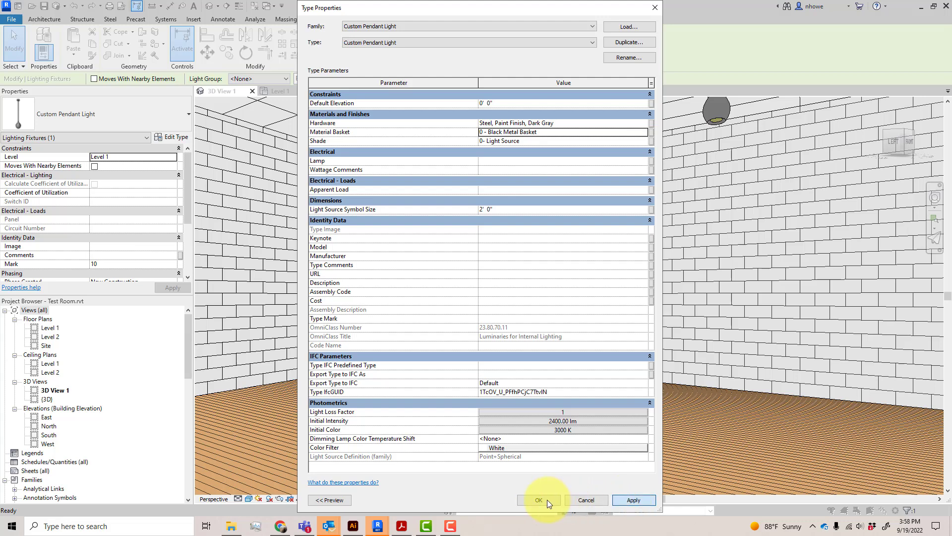
pyautogui.click(546, 499)
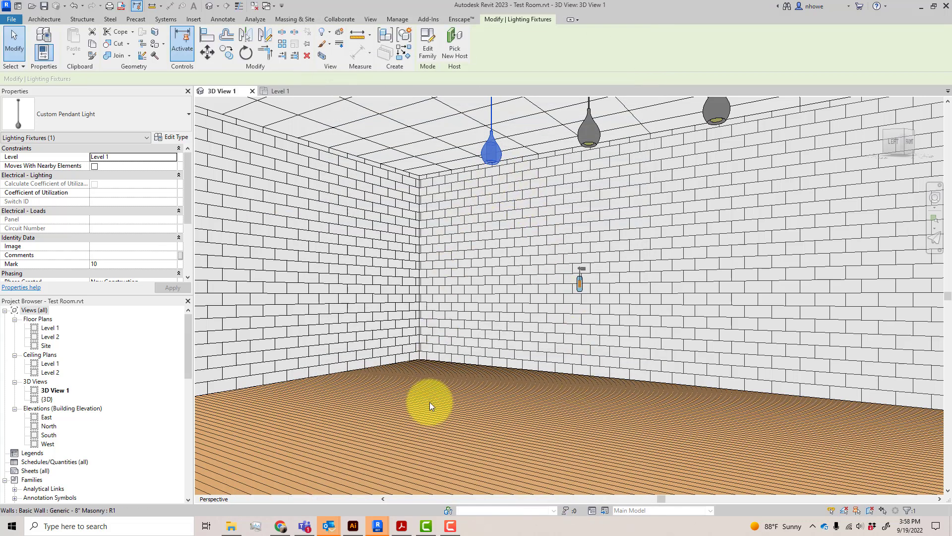
# - Switch to the Enscape rendering and examine the realigned cutout pattern on the pendant light baskets up close
pyautogui.moveTo(382, 522)
pyautogui.click(409, 484)
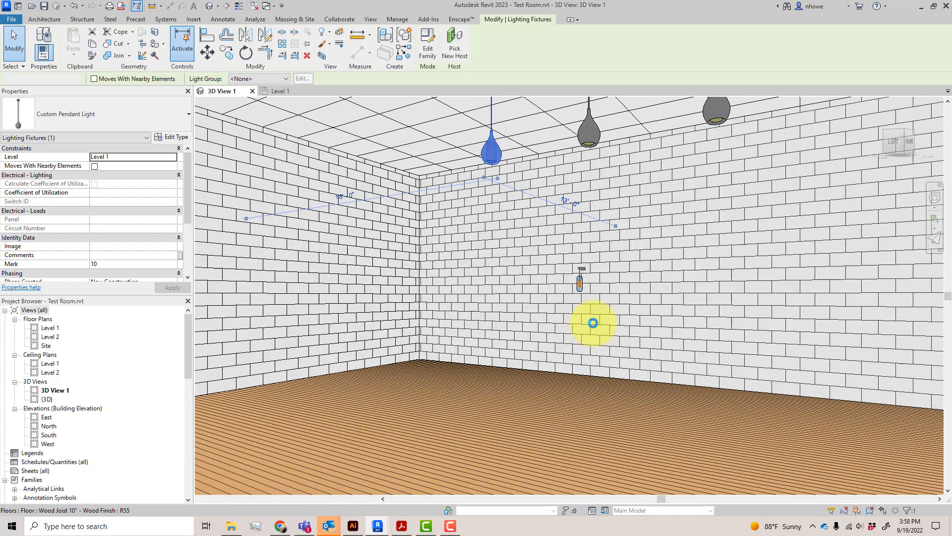
pyautogui.scroll(2, 593, 323)
pyautogui.moveTo(378, 526)
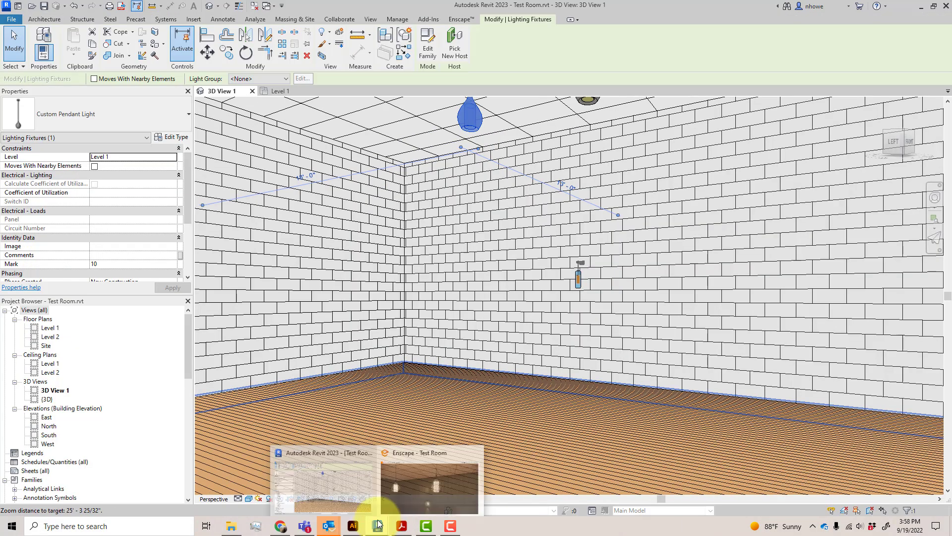
pyautogui.click(410, 496)
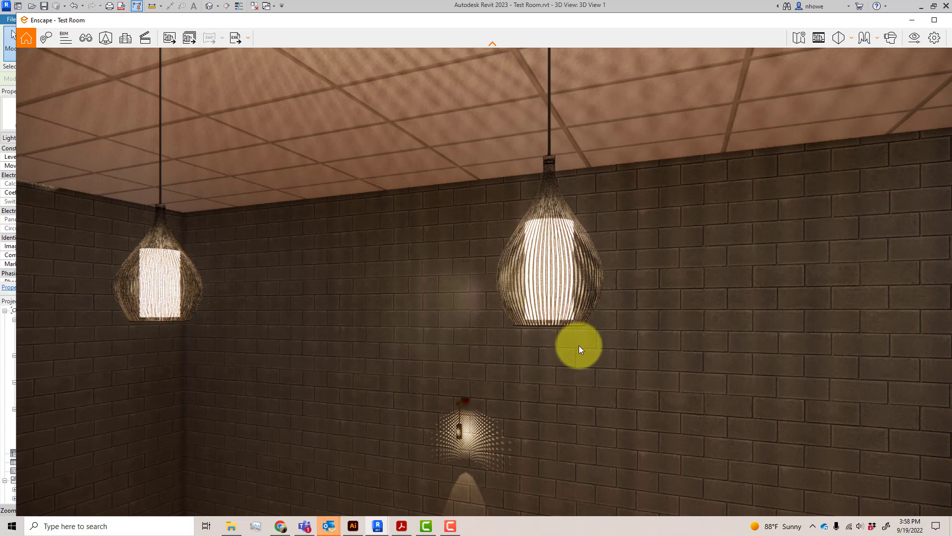
pyautogui.scroll(-2, 578, 346)
pyautogui.moveTo(567, 349); pyautogui.dragTo(558, 343, button='right')
pyautogui.scroll(-2, 480, 208)
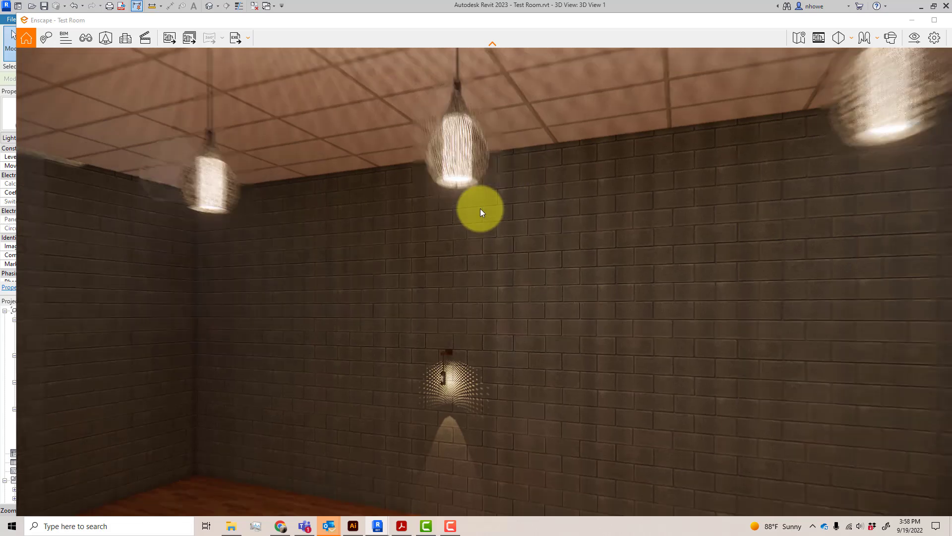
# - Examine the three pendants and the light patterns they cast on the ceiling and walls from several distances
pyautogui.scroll(-1, 500, 346)
pyautogui.scroll(-1, 501, 354)
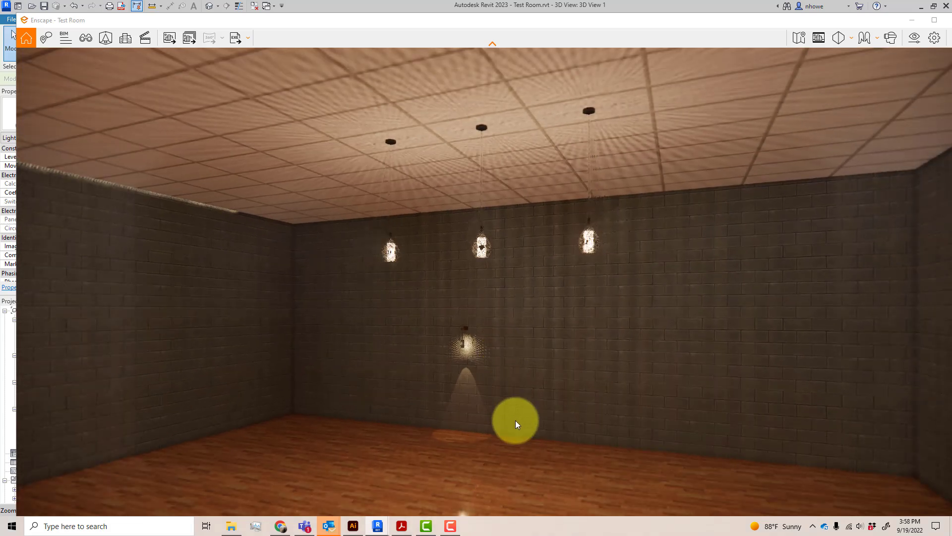
pyautogui.scroll(-1, 516, 421)
pyautogui.scroll(2, 523, 405)
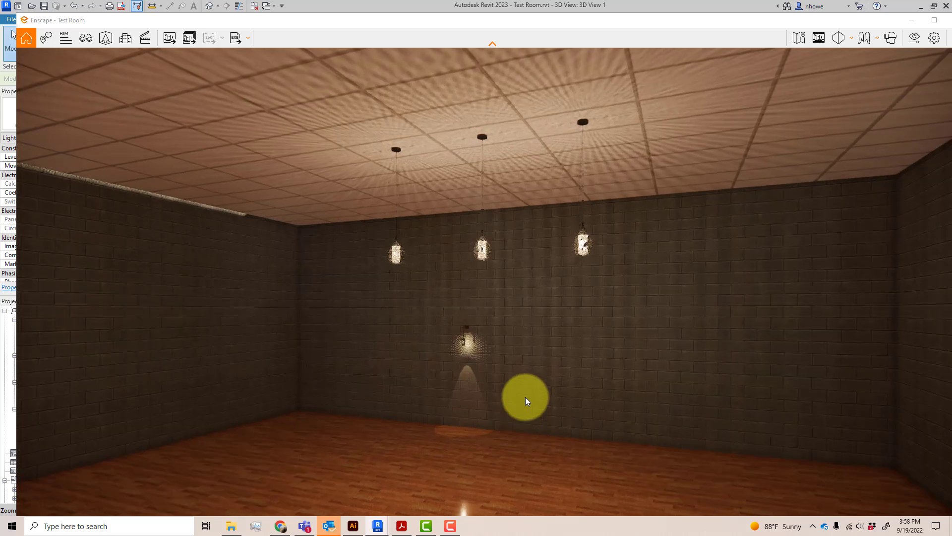
pyautogui.scroll(1, 530, 342)
pyautogui.moveTo(529, 342); pyautogui.dragTo(530, 342, button='middle')
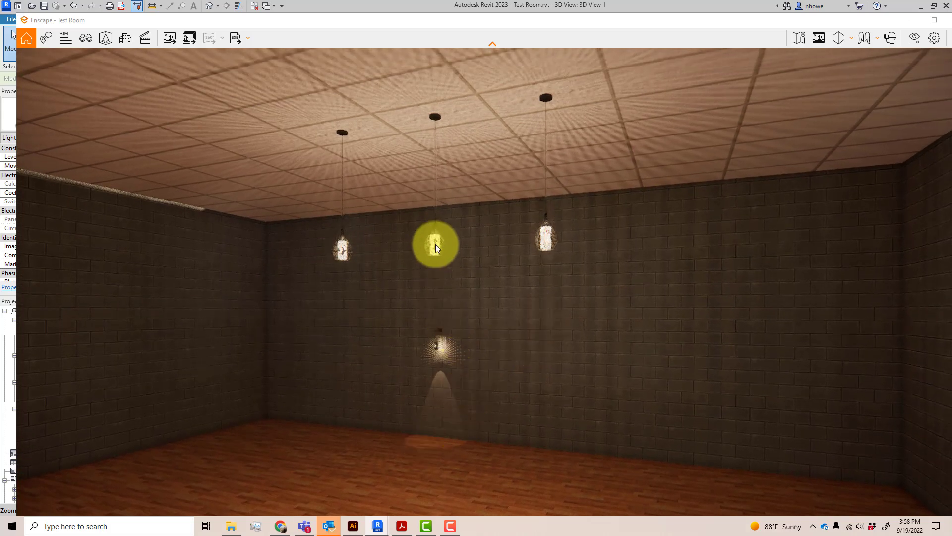
pyautogui.scroll(5, 451, 237)
pyautogui.moveTo(379, 202); pyautogui.dragTo(390, 218, button='middle')
pyautogui.scroll(-3, 389, 219)
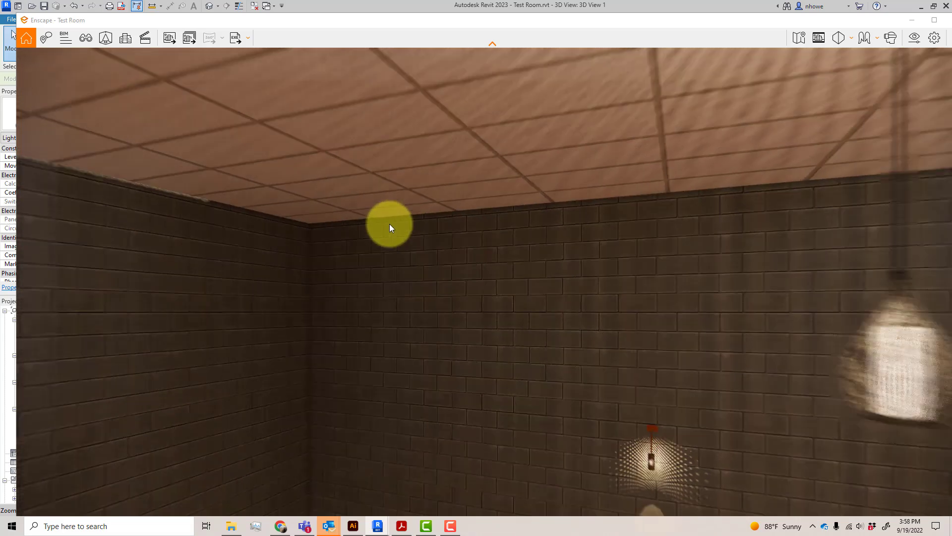
pyautogui.scroll(2, 623, 322)
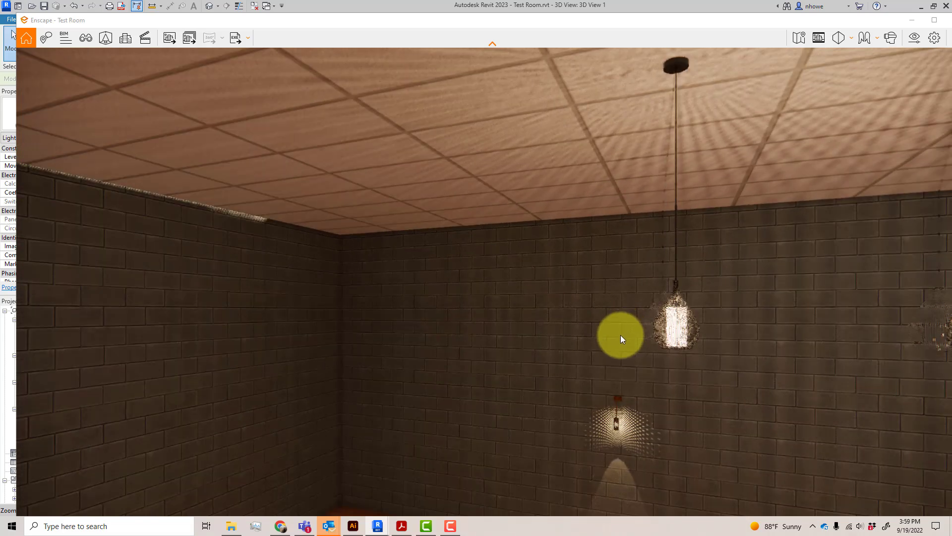
pyautogui.scroll(-5, 621, 337)
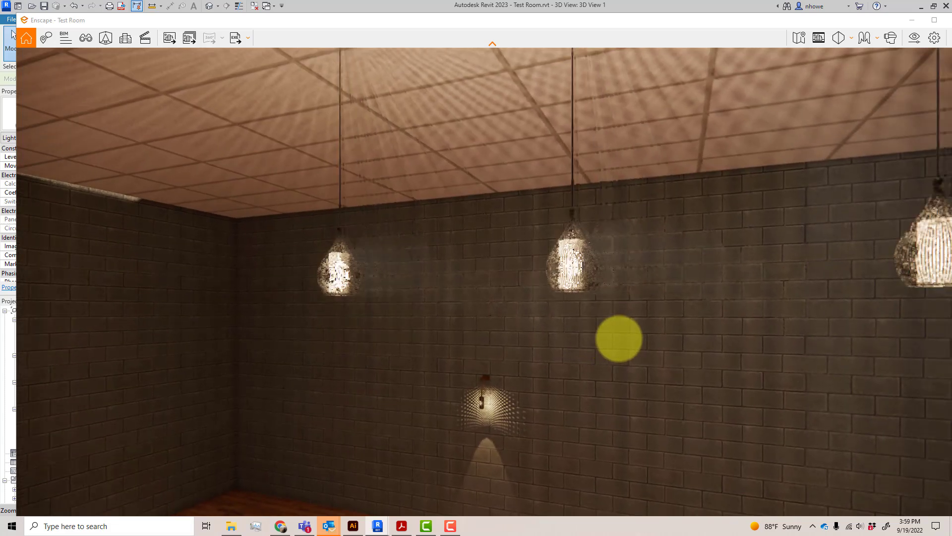
pyautogui.moveTo(619, 338); pyautogui.dragTo(621, 339, button='middle')
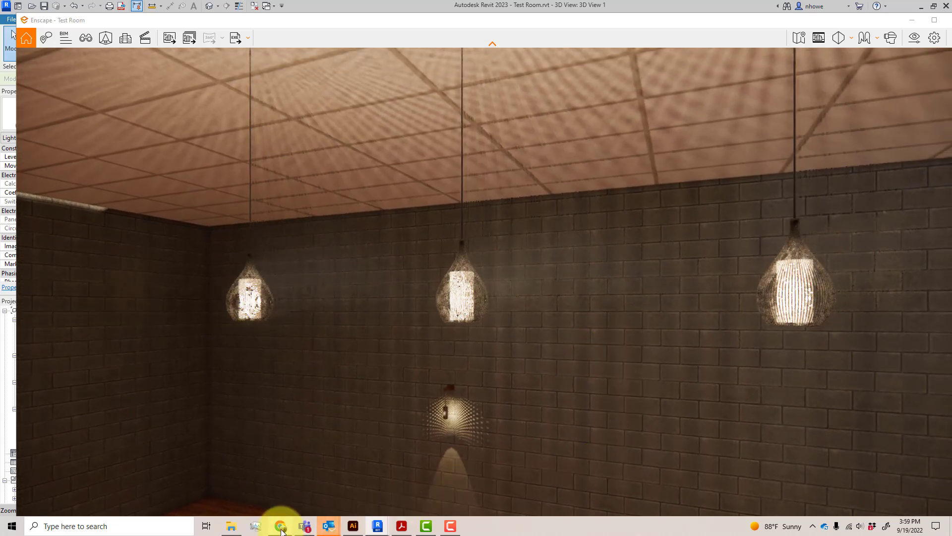
# - Switch to Chrome, open the Lotus Dimmable Pendant product page on AllModern, and review its product images and customer photos
pyautogui.click(281, 527)
pyautogui.scroll(-5, 344, 376)
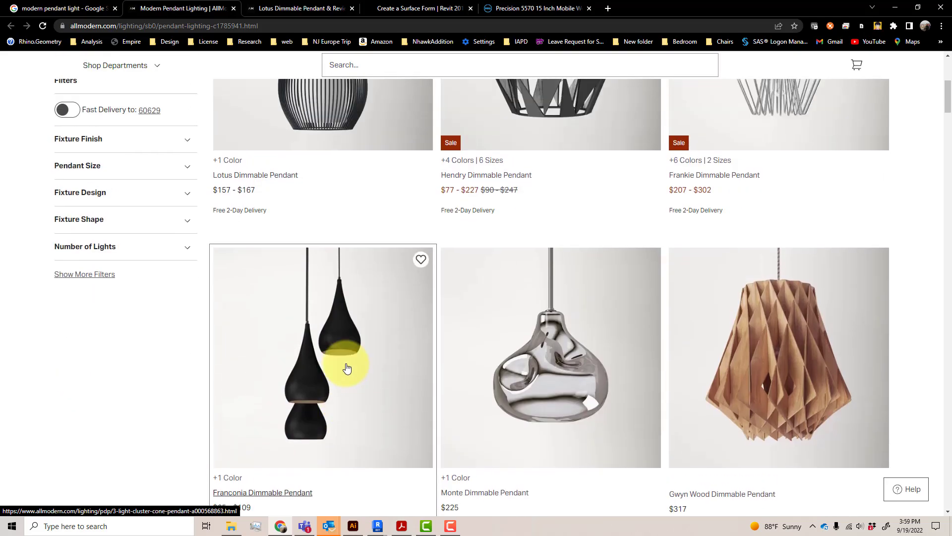
pyautogui.scroll(5, 346, 368)
pyautogui.click(347, 341)
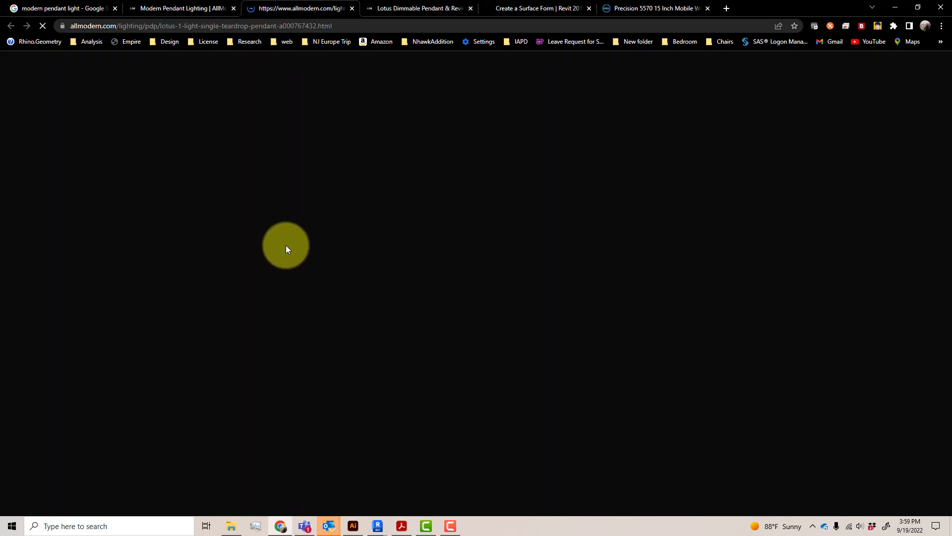
pyautogui.scroll(-5, 419, 286)
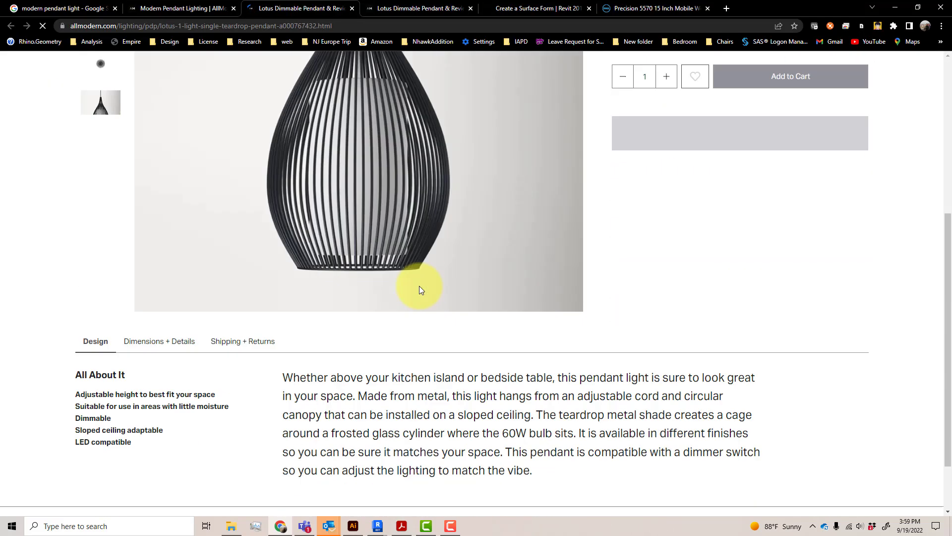
pyautogui.scroll(7, 457, 400)
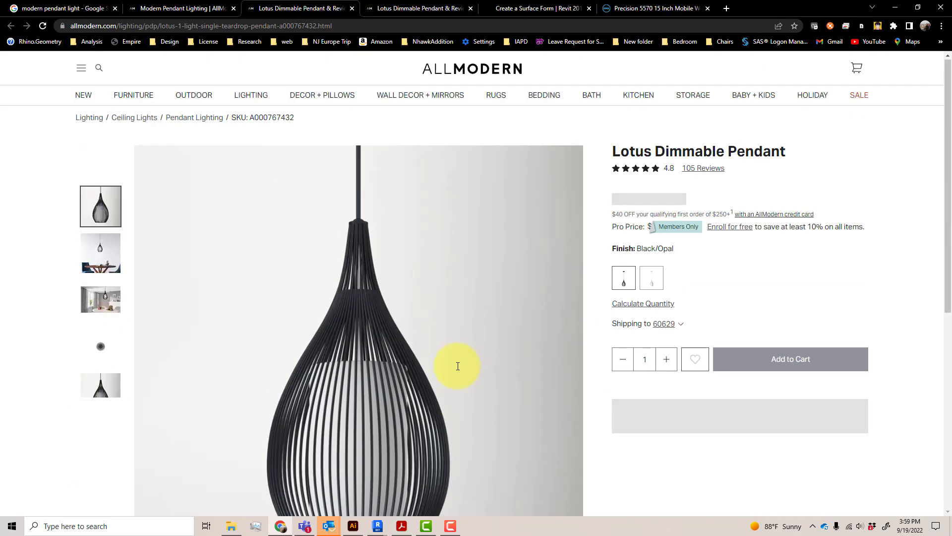
pyautogui.scroll(-15, 457, 367)
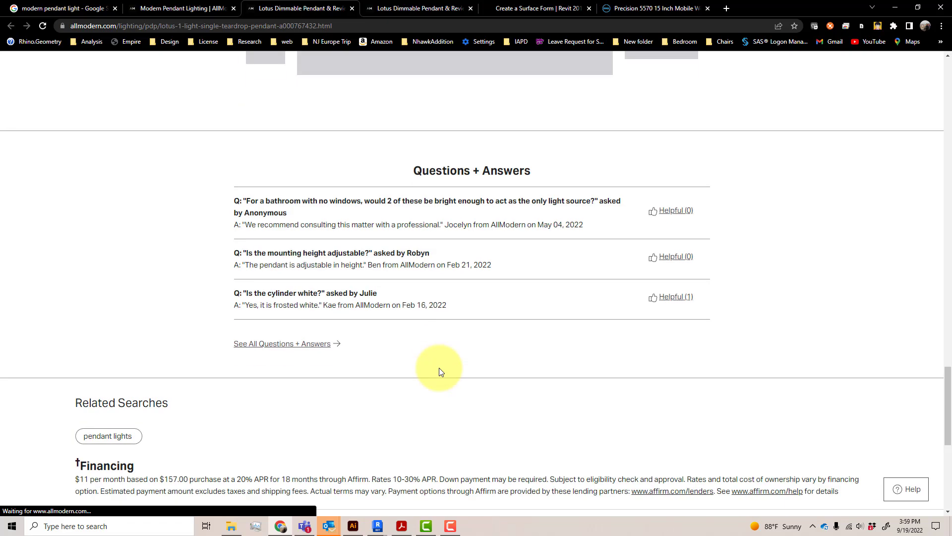
pyautogui.scroll(10, 439, 367)
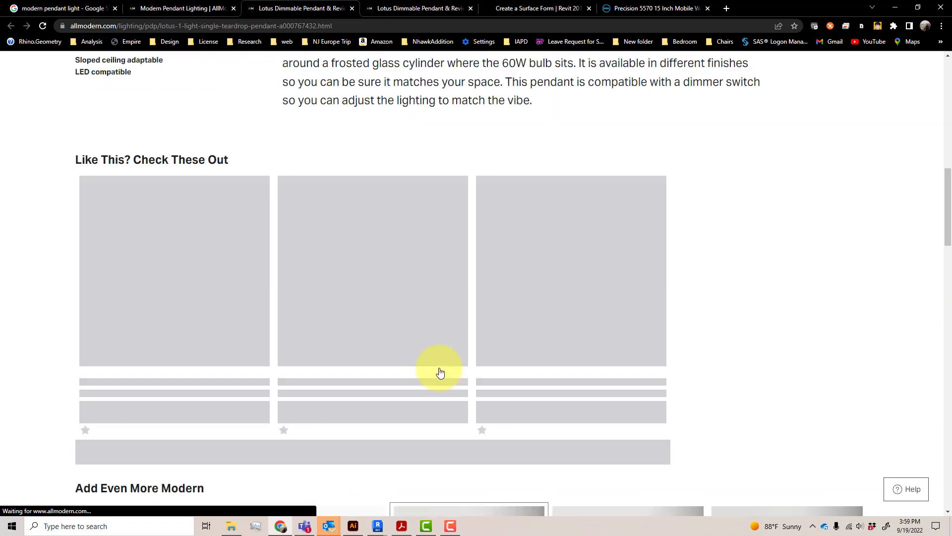
pyautogui.scroll(6, 440, 370)
pyautogui.scroll(-3, 437, 362)
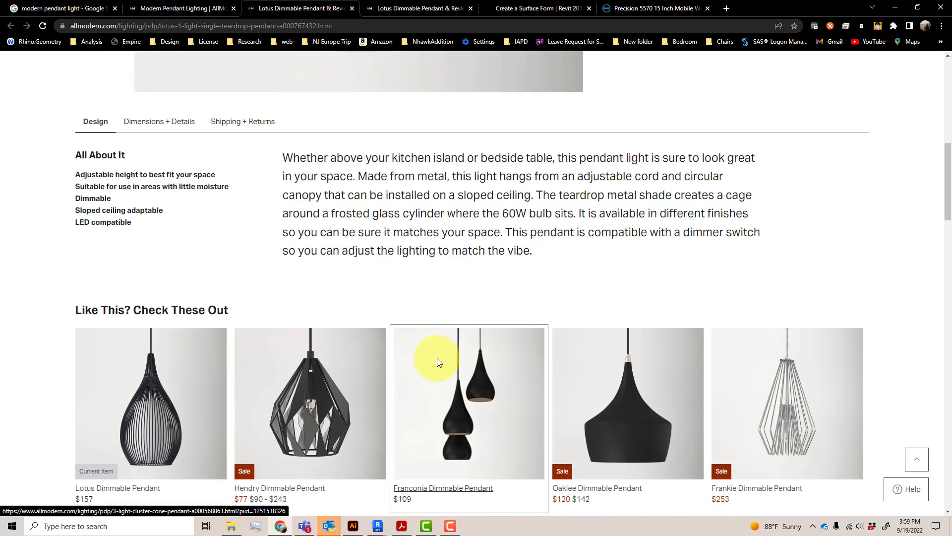
pyautogui.scroll(-10, 437, 359)
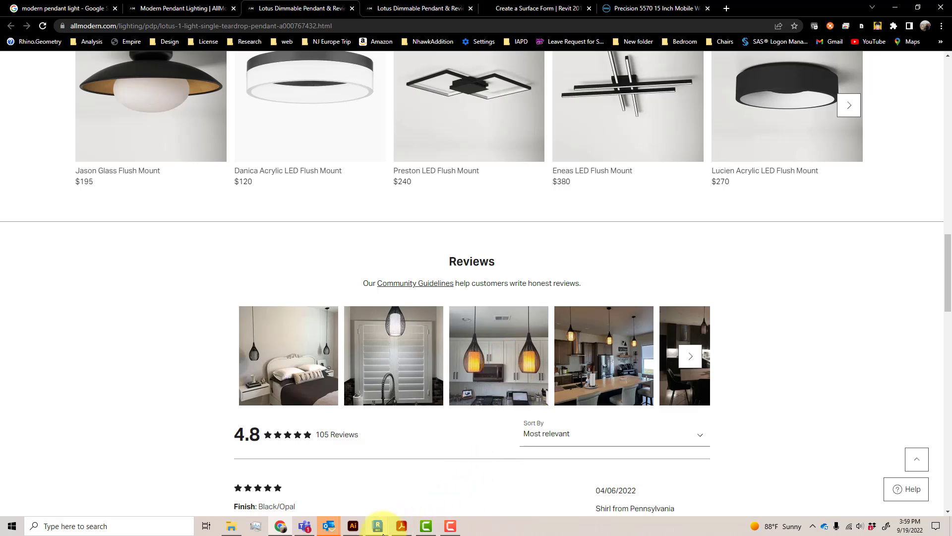
# - Return to the Enscape rendering and view the three finished pendants together for comparison with the reference product
pyautogui.click(417, 501)
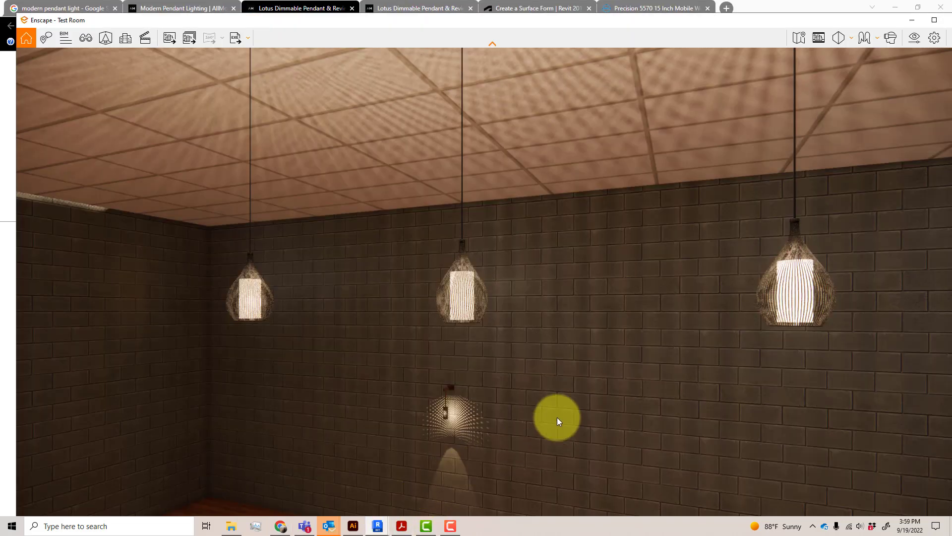
pyautogui.scroll(-2, 564, 412)
pyautogui.moveTo(626, 410); pyautogui.dragTo(616, 411, button='middle')
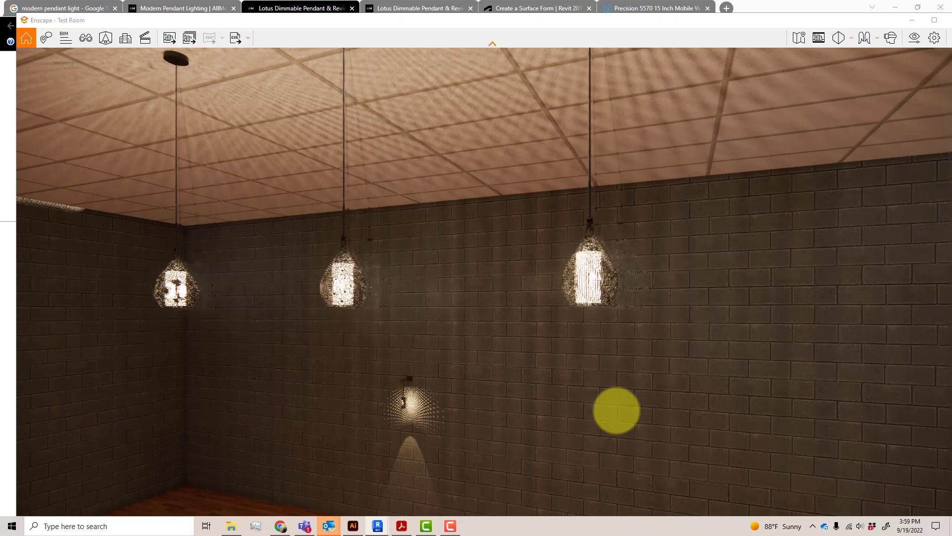
pyautogui.scroll(-2, 605, 397)
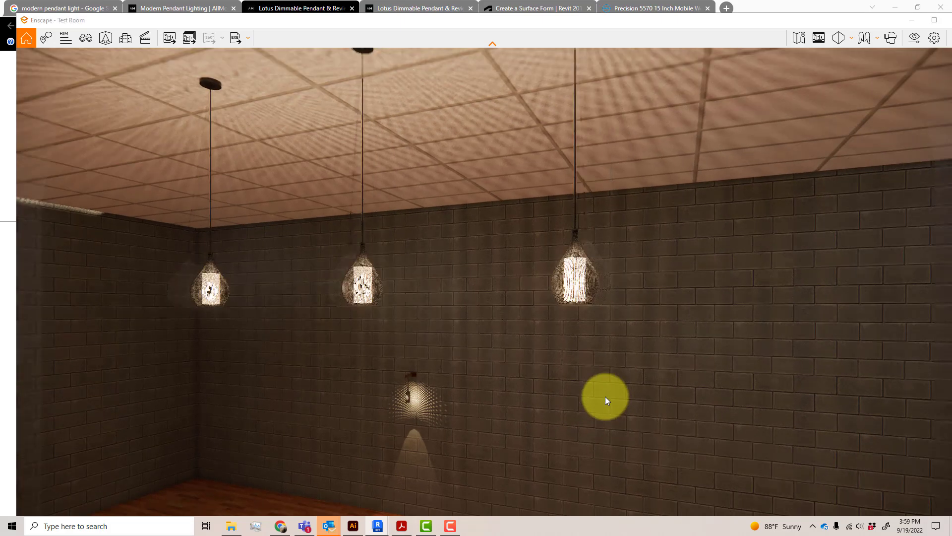